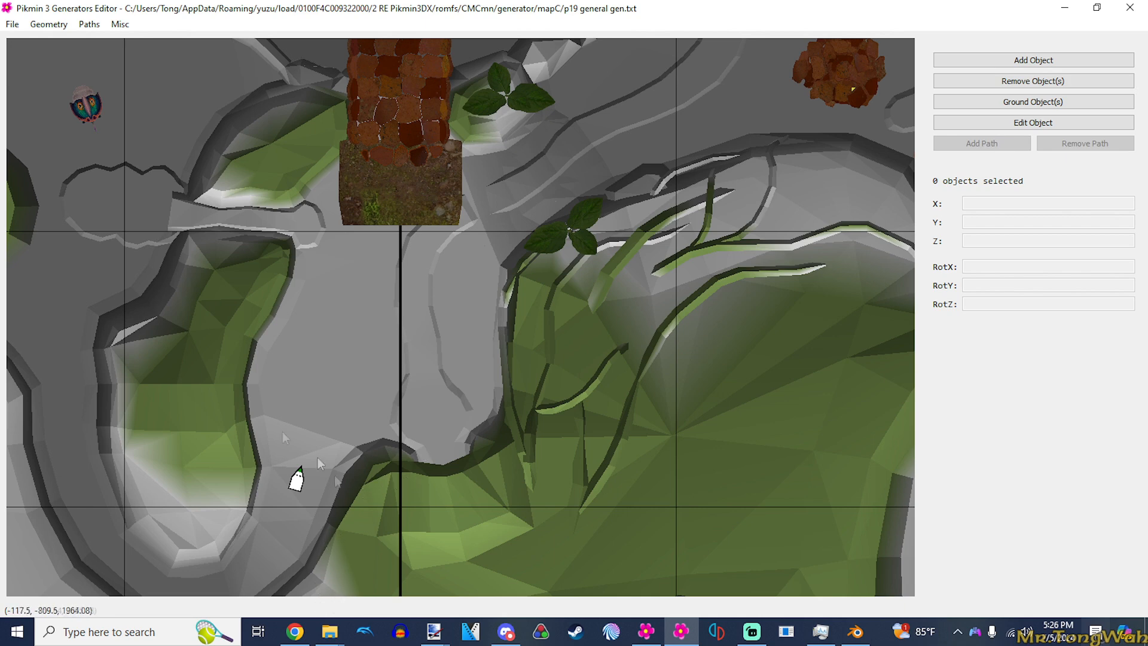
- Switch to File Explorer and bring up both the mod's romfs folder and the Pikmin 3 Deluxe Rom folder
{"action": "mouse_move", "coordinate": [329, 631]}
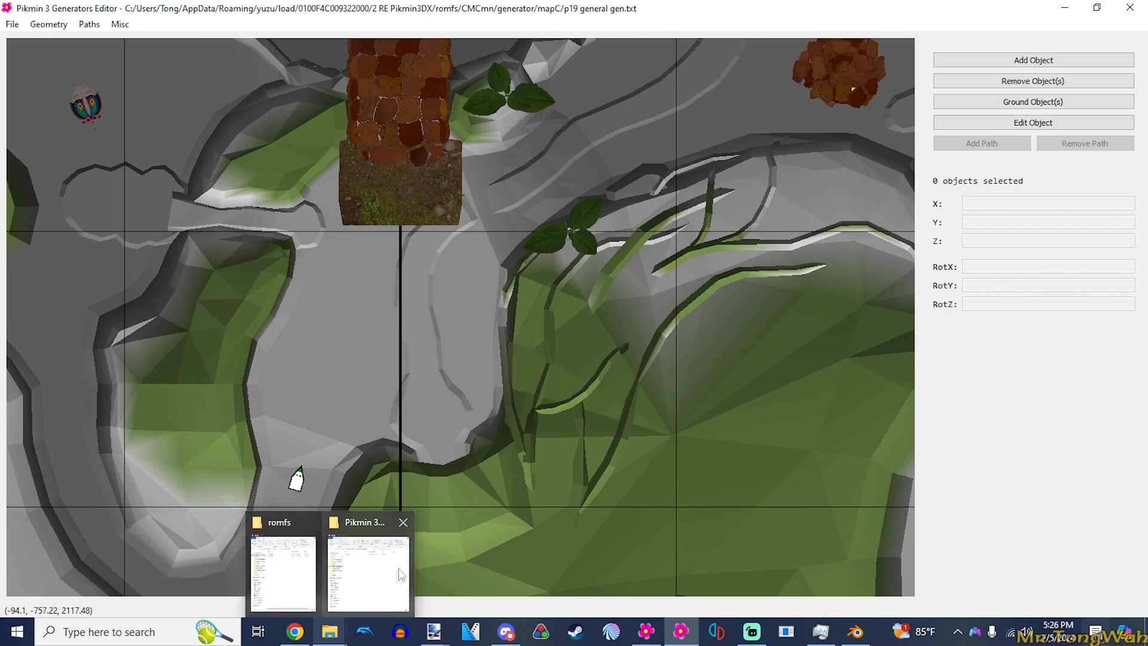
{"action": "left_click", "coordinate": [397, 572]}
{"action": "left_click", "coordinate": [338, 636]}
{"action": "left_click", "coordinate": [288, 577]}
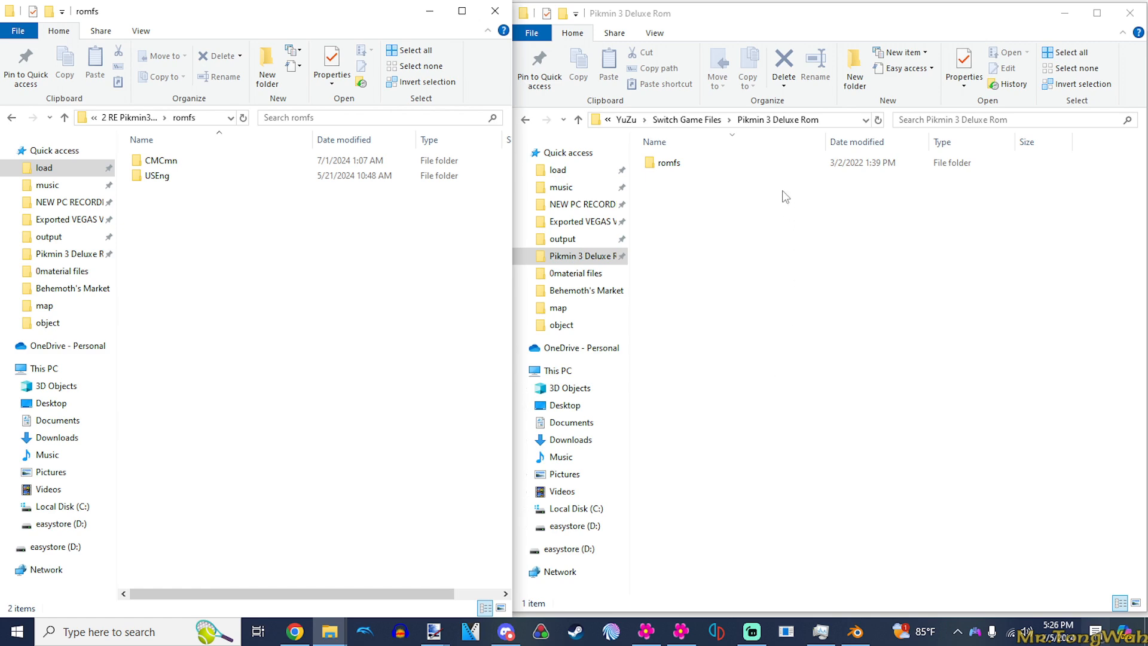
- View the mod list in the 0100F4C009322000 folder, and return to the romfs folder of 2 RE Pikmin3DX
{"action": "left_click", "coordinate": [126, 118]}
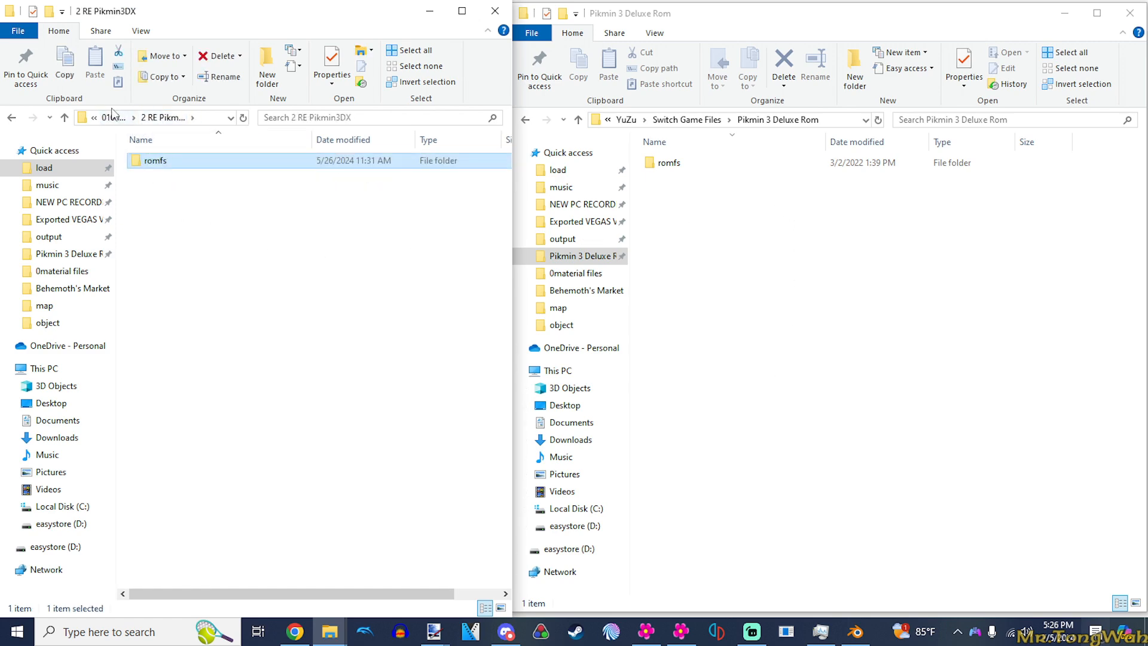
{"action": "left_click", "coordinate": [114, 116]}
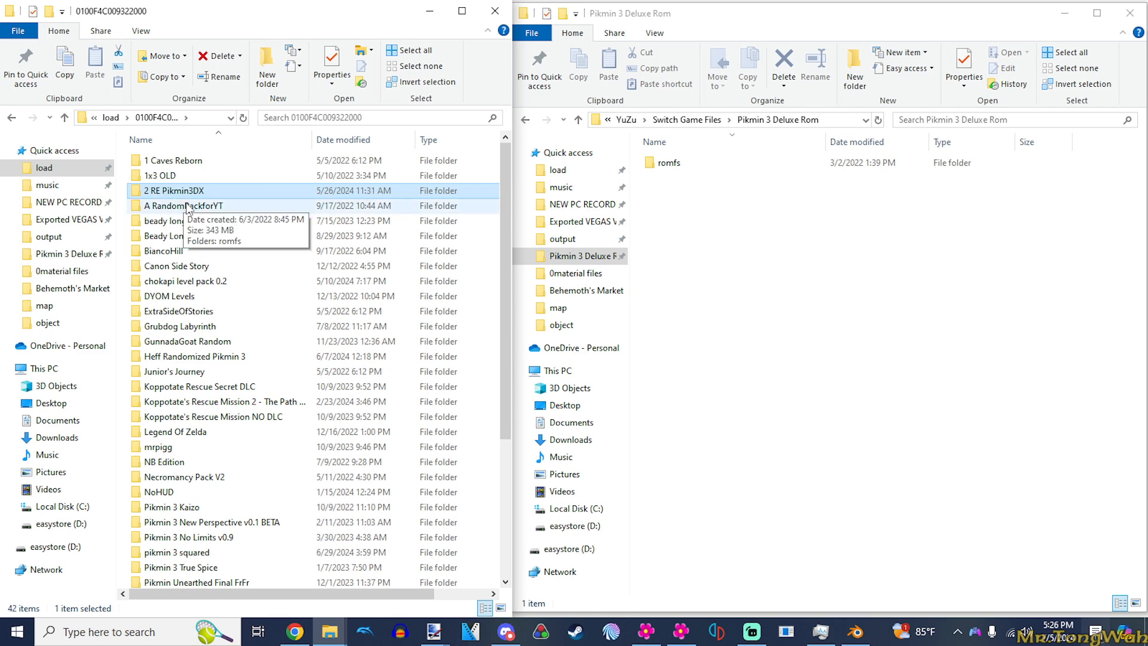
{"action": "double_click", "coordinate": [181, 195]}
{"action": "double_click", "coordinate": [168, 162]}
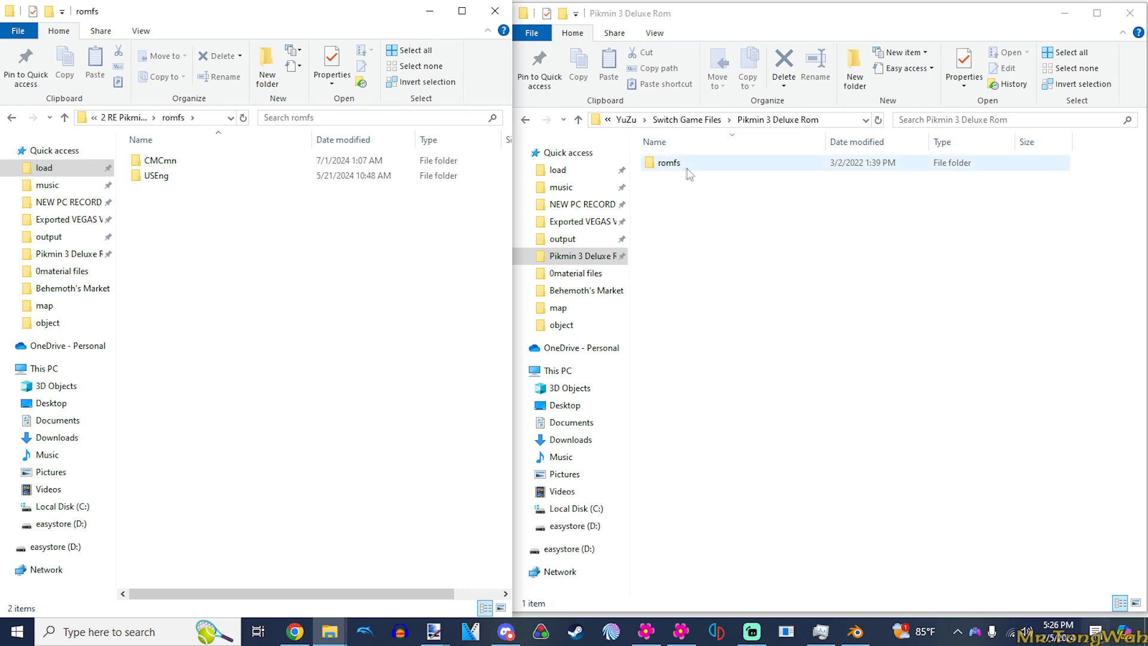
- In the Pikmin 3 Deluxe Rom folder, open romfs and go to USEng's system folder
{"action": "double_click", "coordinate": [669, 162]}
{"action": "left_click_drag", "start_coordinate": [711, 491], "coordinate": [976, 211]}
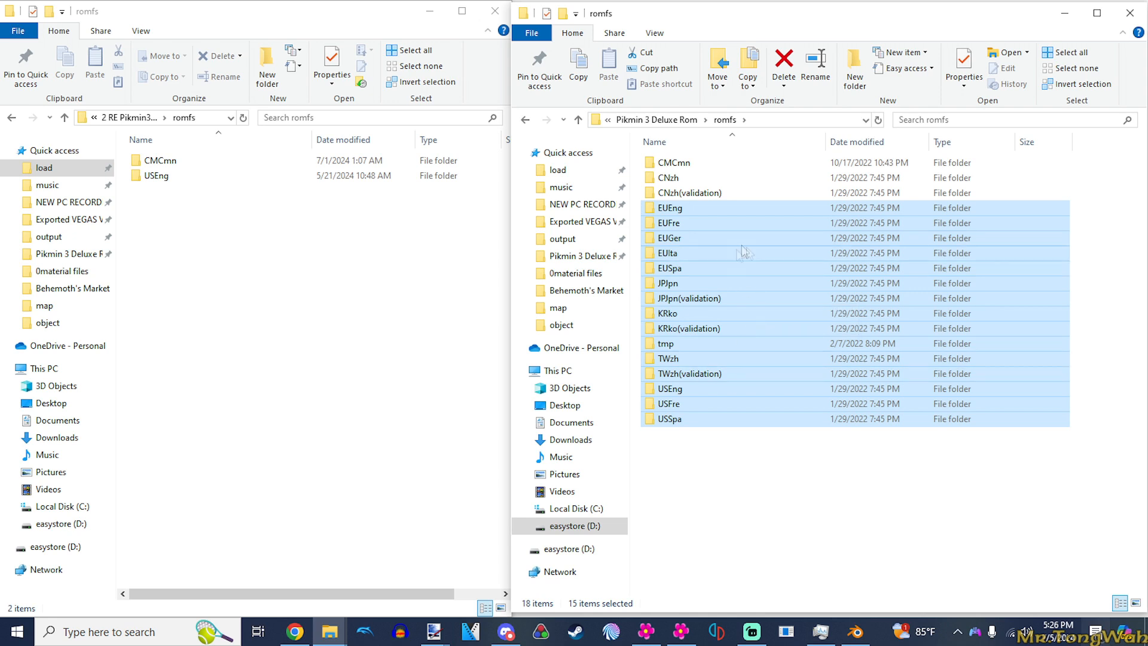
{"action": "left_click", "coordinate": [704, 497]}
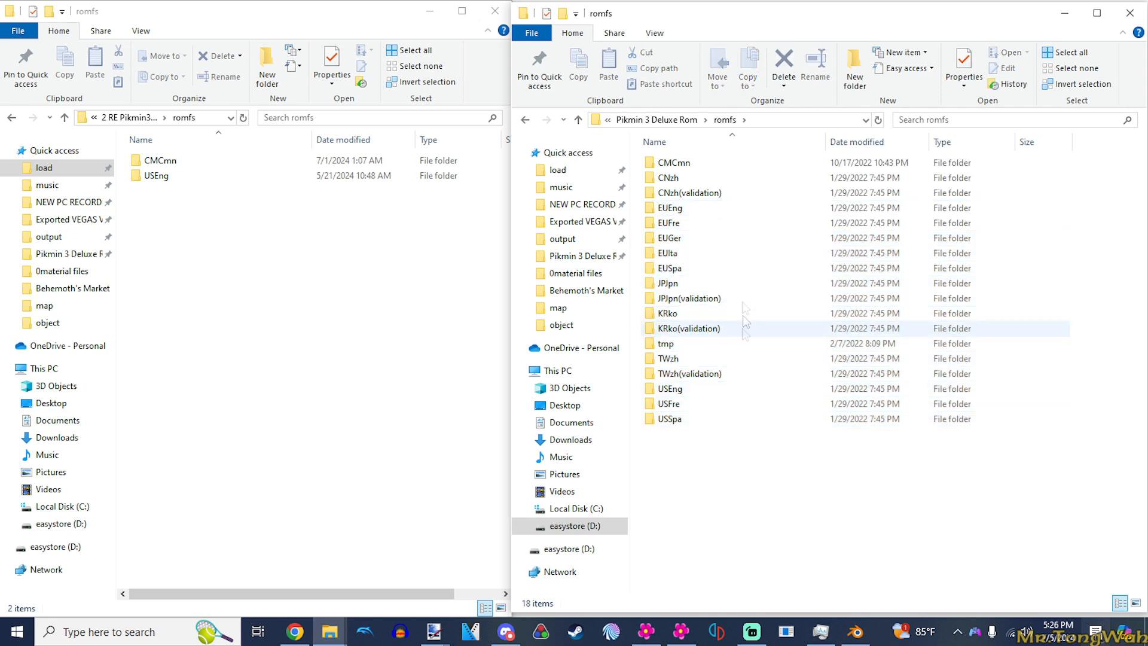
{"action": "double_click", "coordinate": [682, 390]}
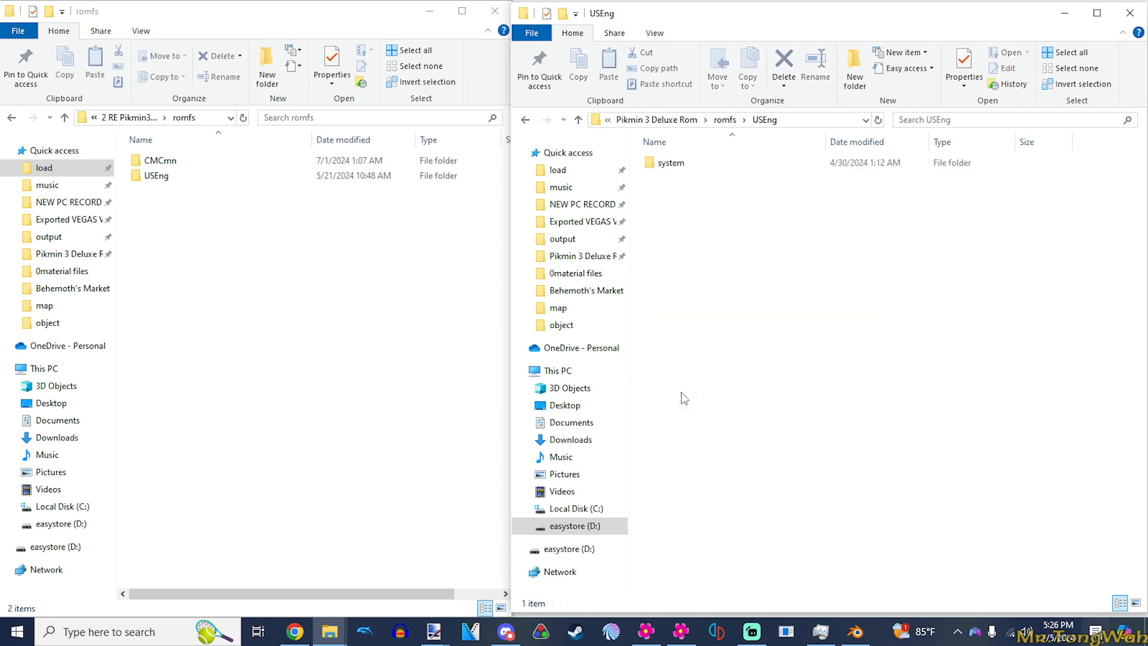
{"action": "double_click", "coordinate": [692, 169]}
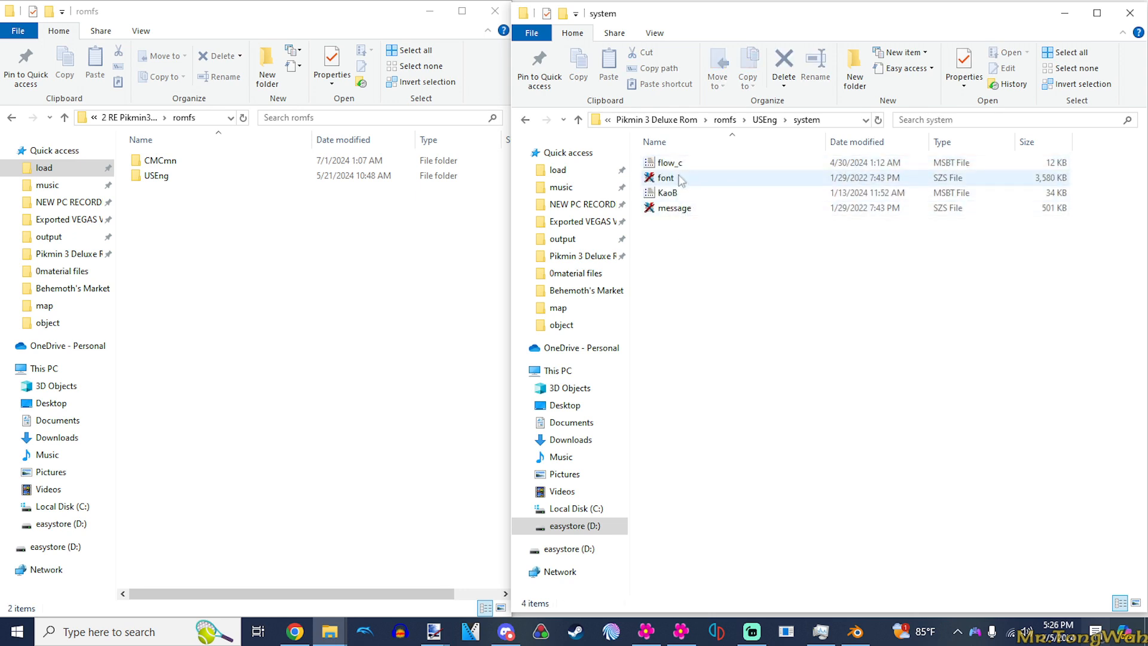
- Delete the KaoB and flow_c MSBT files from USEng's system folder
{"action": "left_click", "coordinate": [682, 209]}
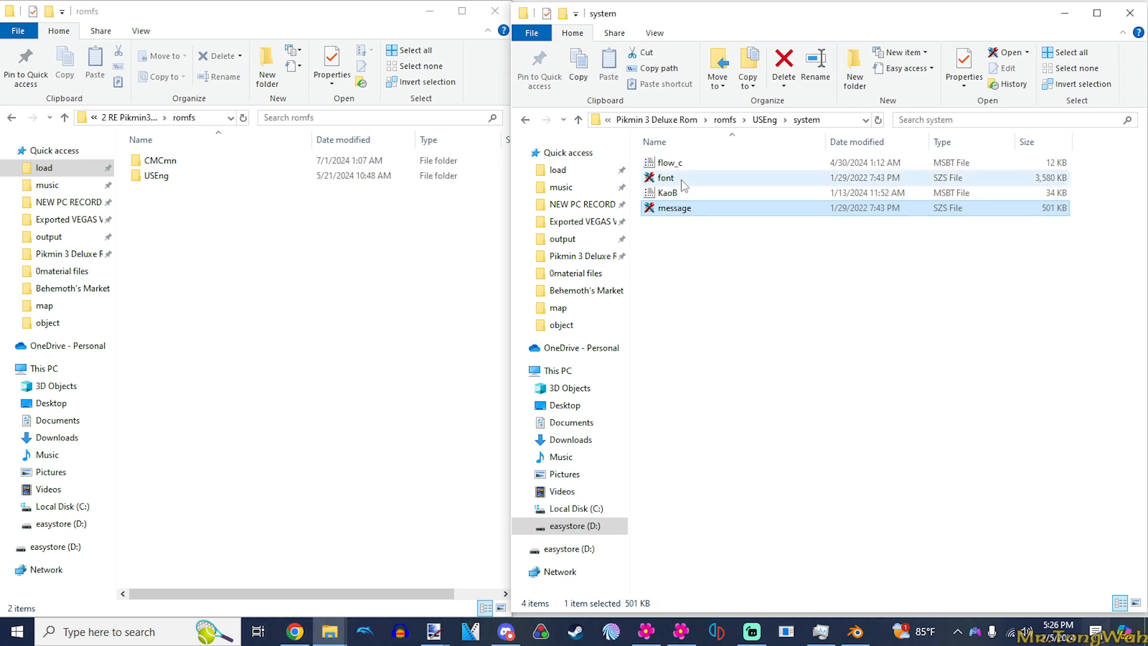
{"action": "left_click", "coordinate": [668, 193]}
{"action": "key", "text": "Delete"}
{"action": "left_click", "coordinate": [678, 165]}
{"action": "key", "text": "Delete"}
{"action": "left_click_drag", "start_coordinate": [849, 249], "coordinate": [751, 126]}
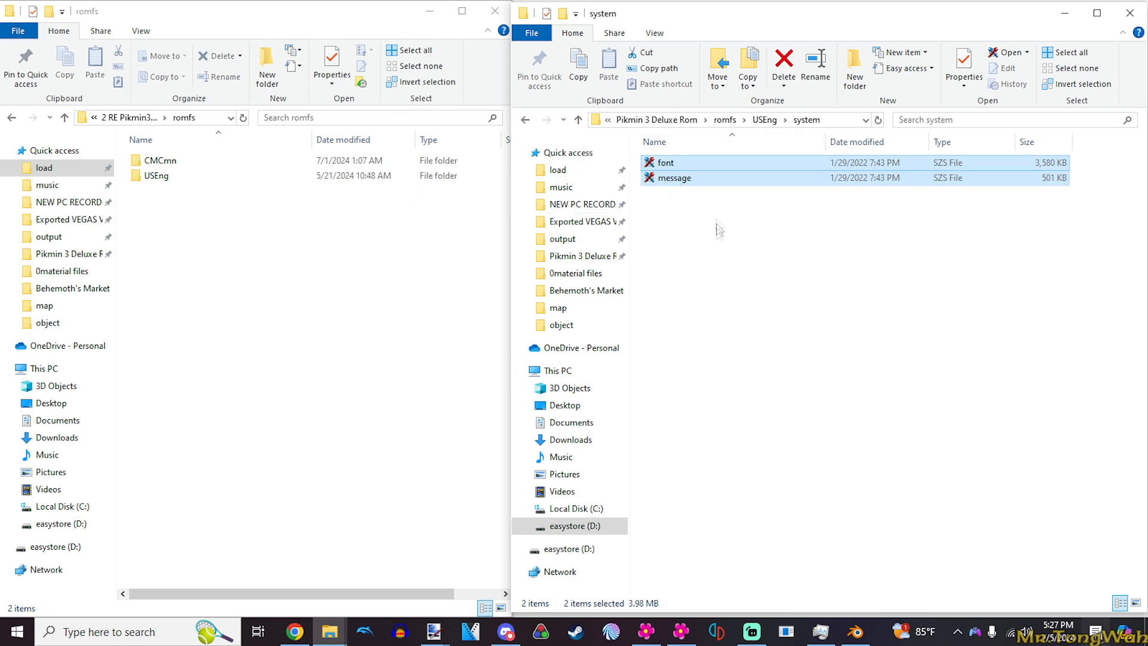
{"action": "left_click", "coordinate": [729, 259]}
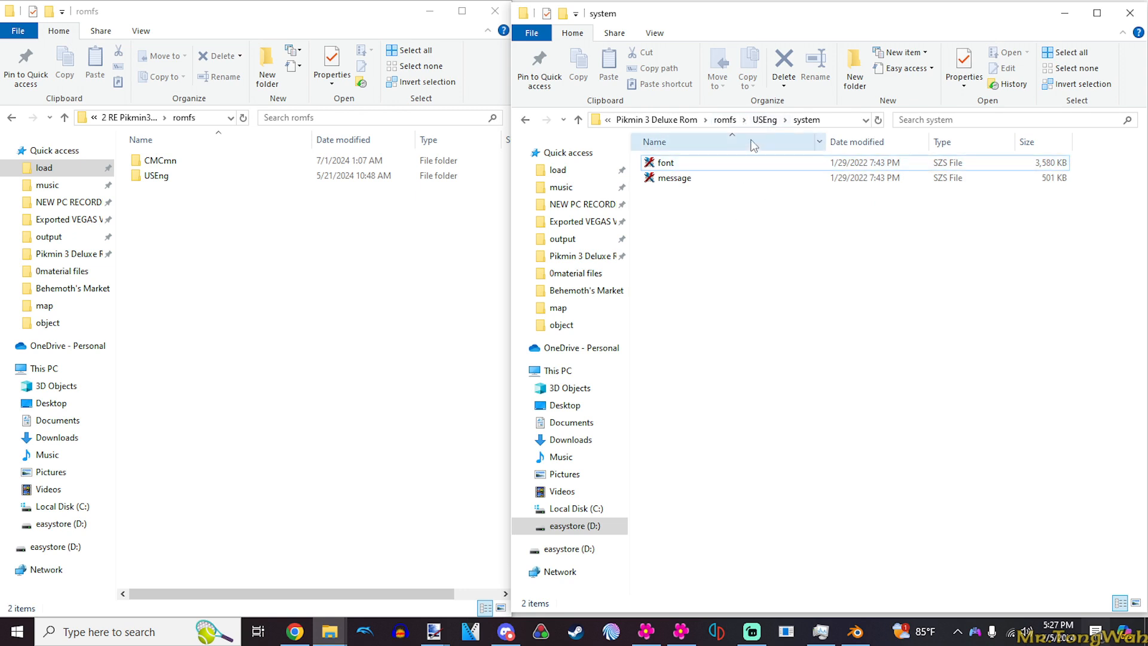
- Retrace the path from the game dump's romfs folder to the message file in USEng's system folder
{"action": "key", "text": "BackSpace"}
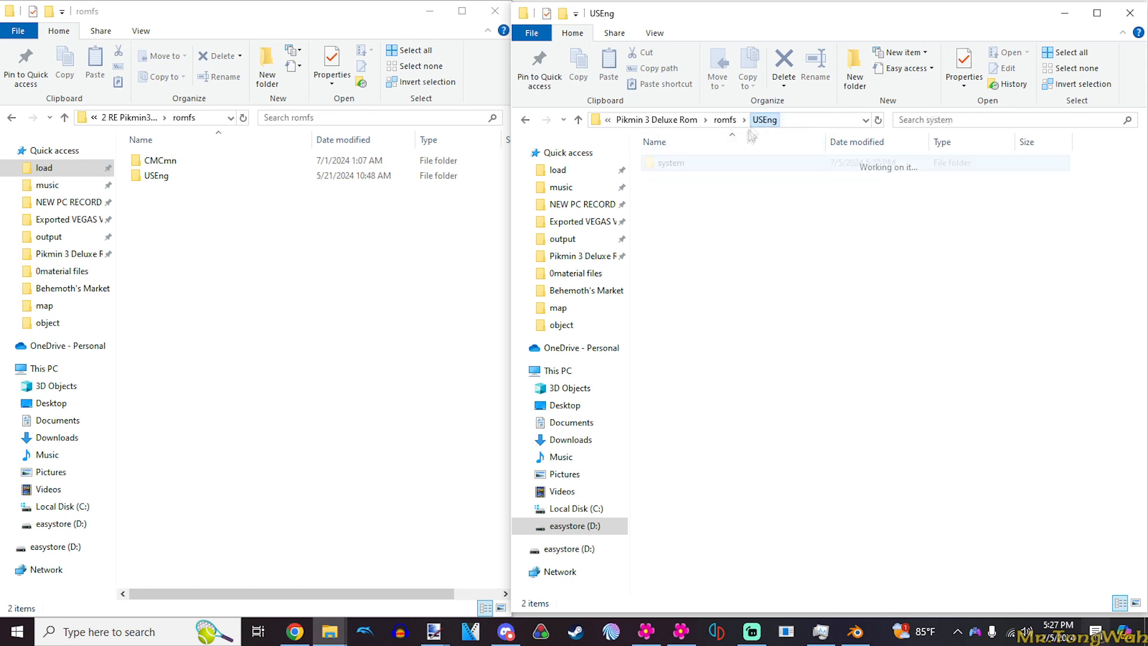
{"action": "key", "text": "BackSpace"}
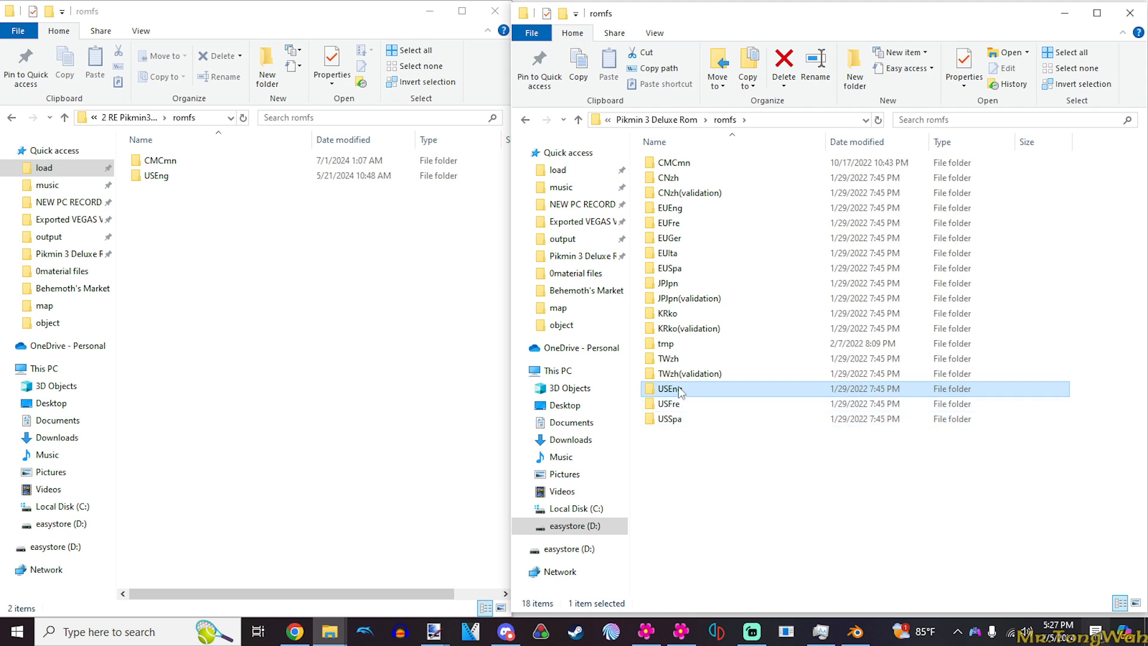
{"action": "double_click", "coordinate": [670, 389]}
{"action": "double_click", "coordinate": [673, 163]}
{"action": "left_click", "coordinate": [707, 179]}
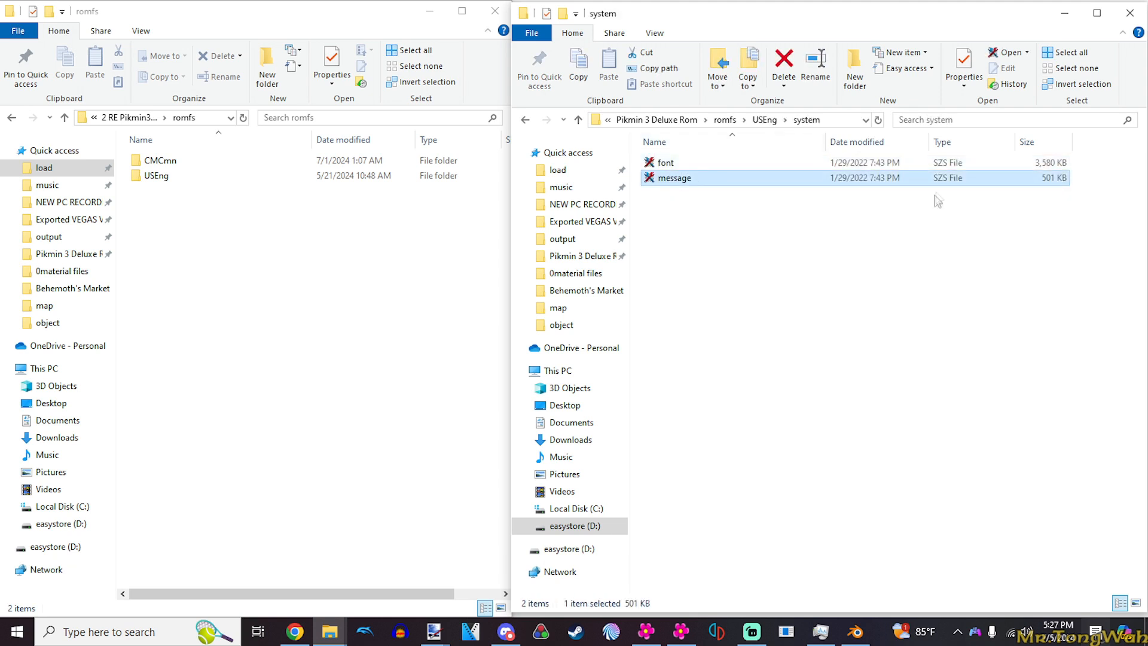
- Look at the files in the system folder of EUEng for comparison
{"action": "left_click", "coordinate": [765, 119]}
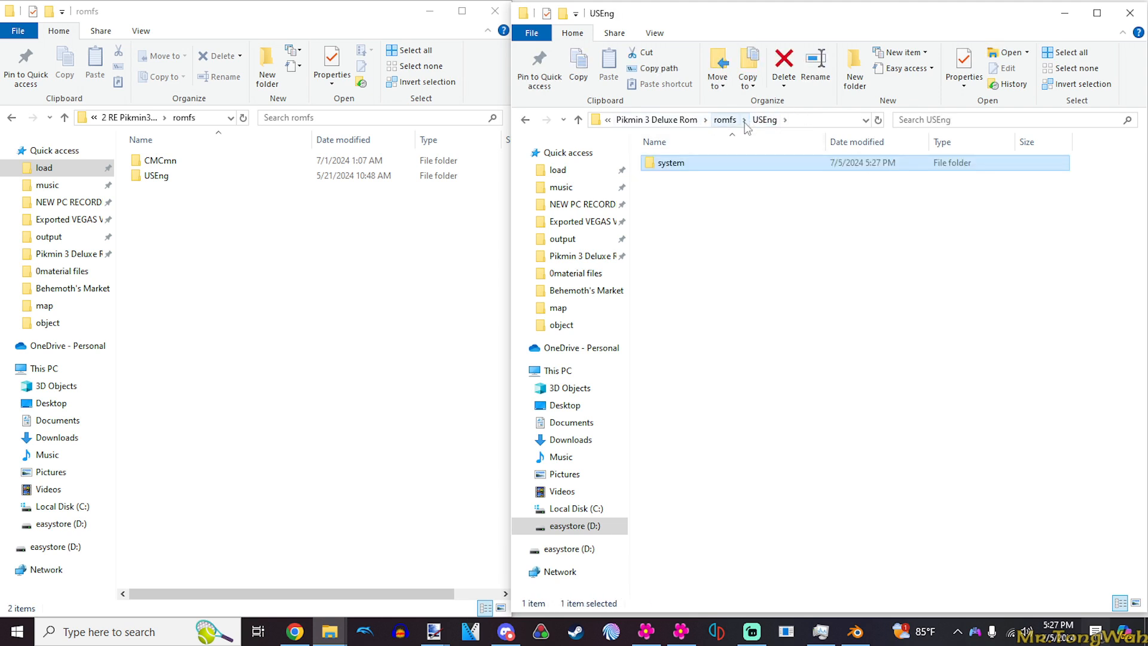
{"action": "left_click", "coordinate": [724, 120]}
{"action": "double_click", "coordinate": [670, 207]}
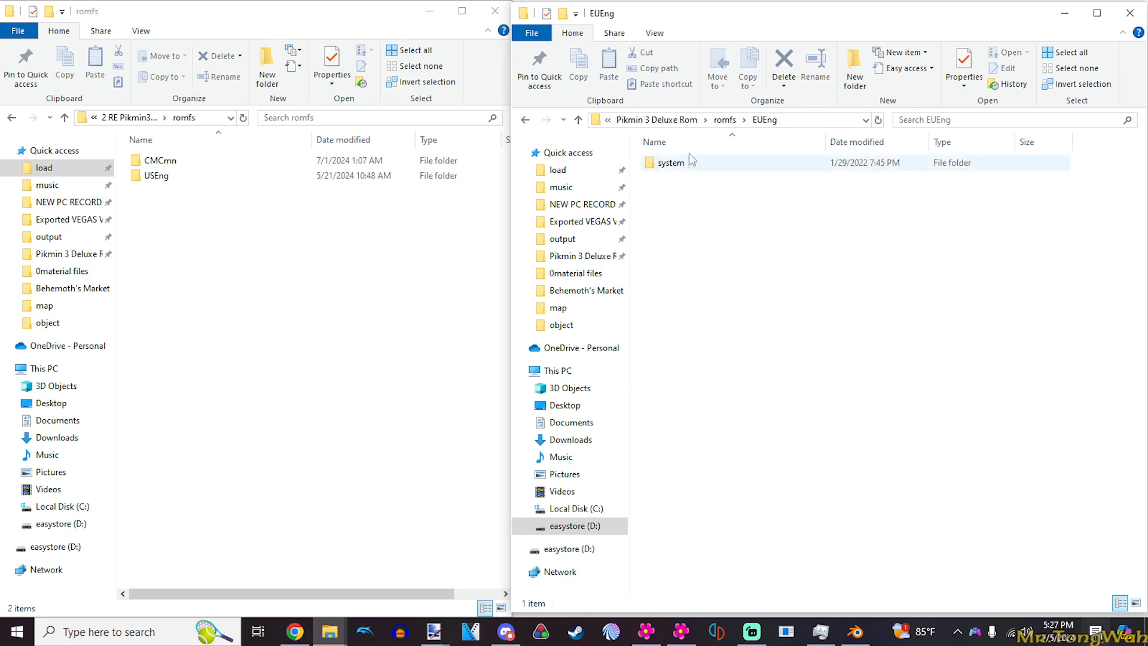
{"action": "double_click", "coordinate": [679, 163]}
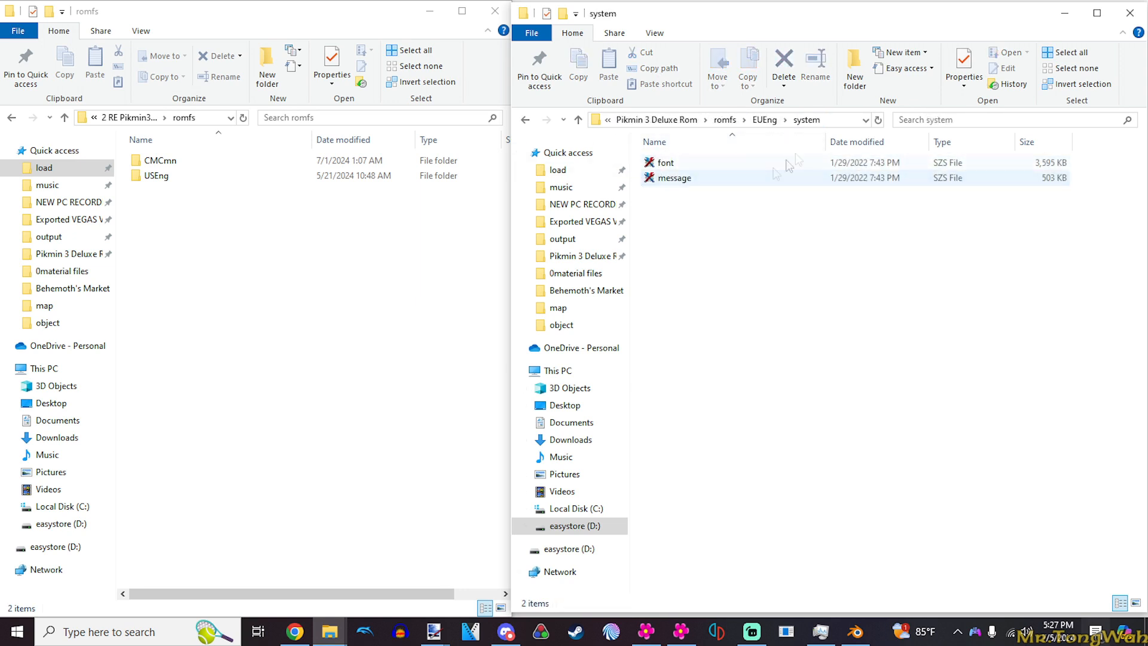
{"action": "left_click", "coordinate": [764, 120]}
{"action": "double_click", "coordinate": [663, 165]}
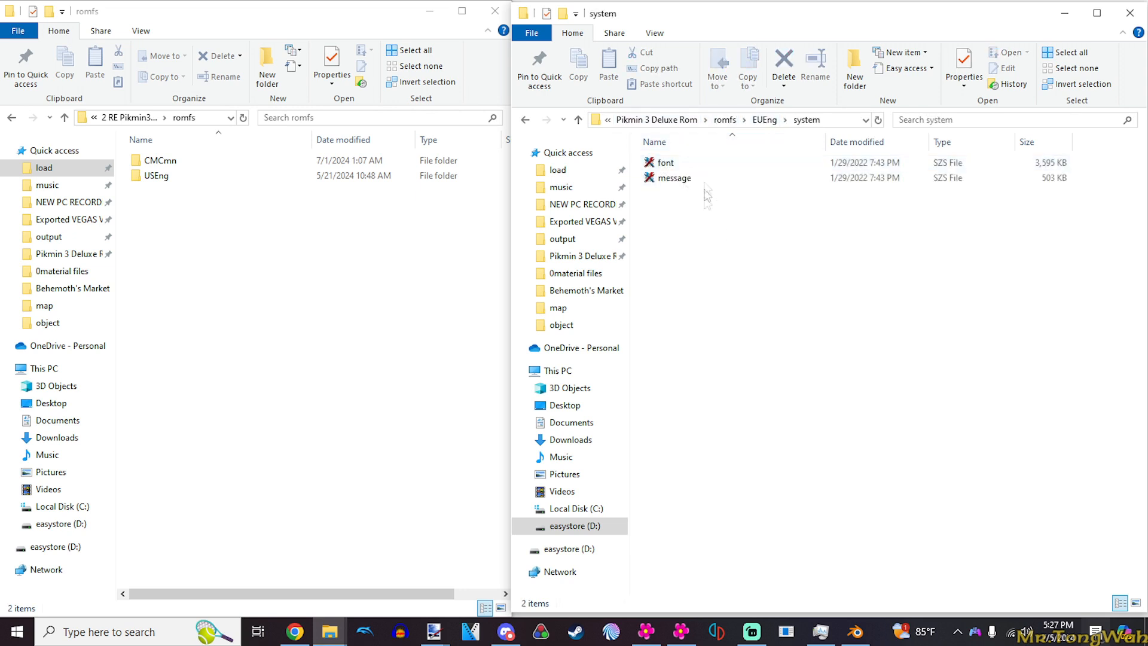
- Return to USEng's system folder in the game dump and open the message SZS file in Toolbox
{"action": "left_click", "coordinate": [657, 120]}
{"action": "double_click", "coordinate": [674, 162]}
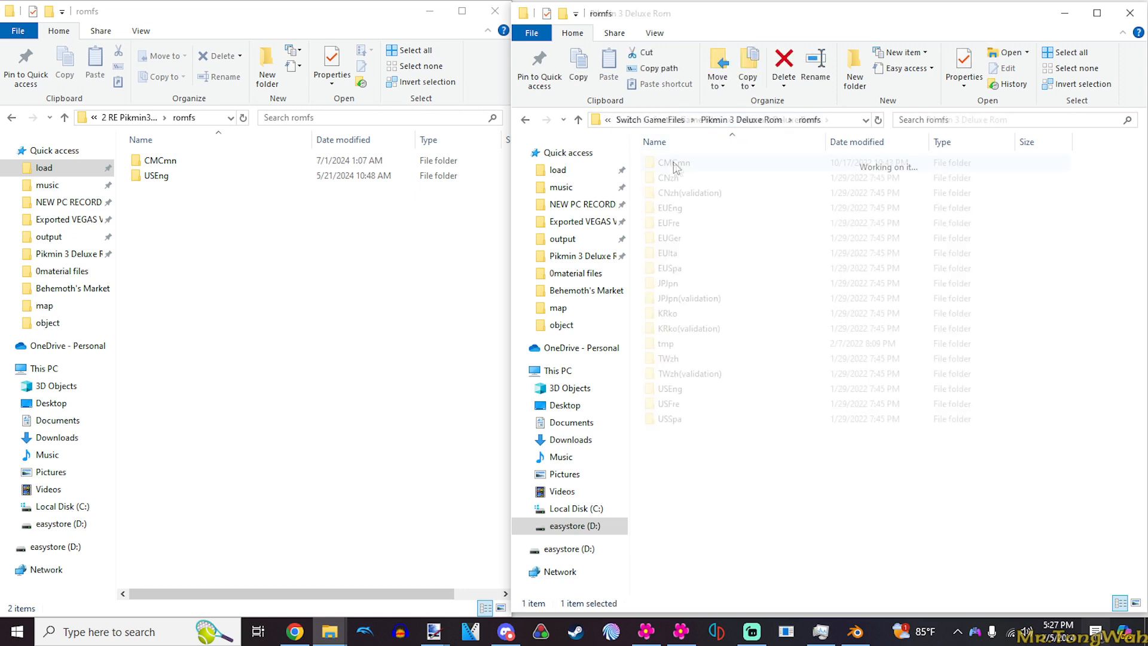
{"action": "double_click", "coordinate": [670, 389]}
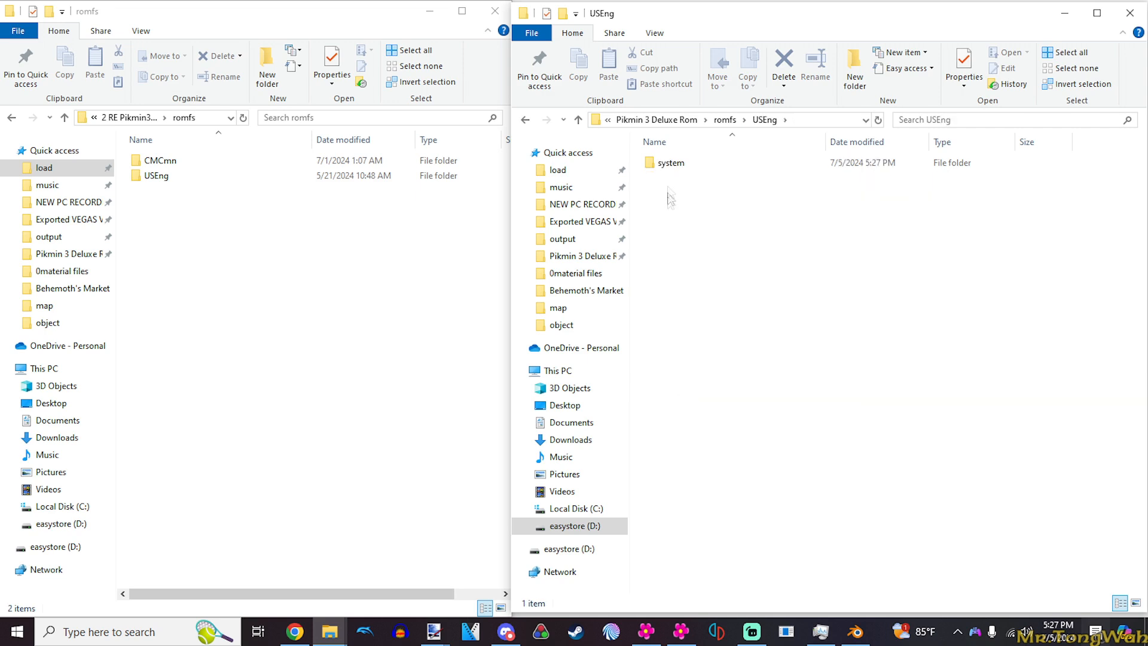
{"action": "double_click", "coordinate": [668, 163]}
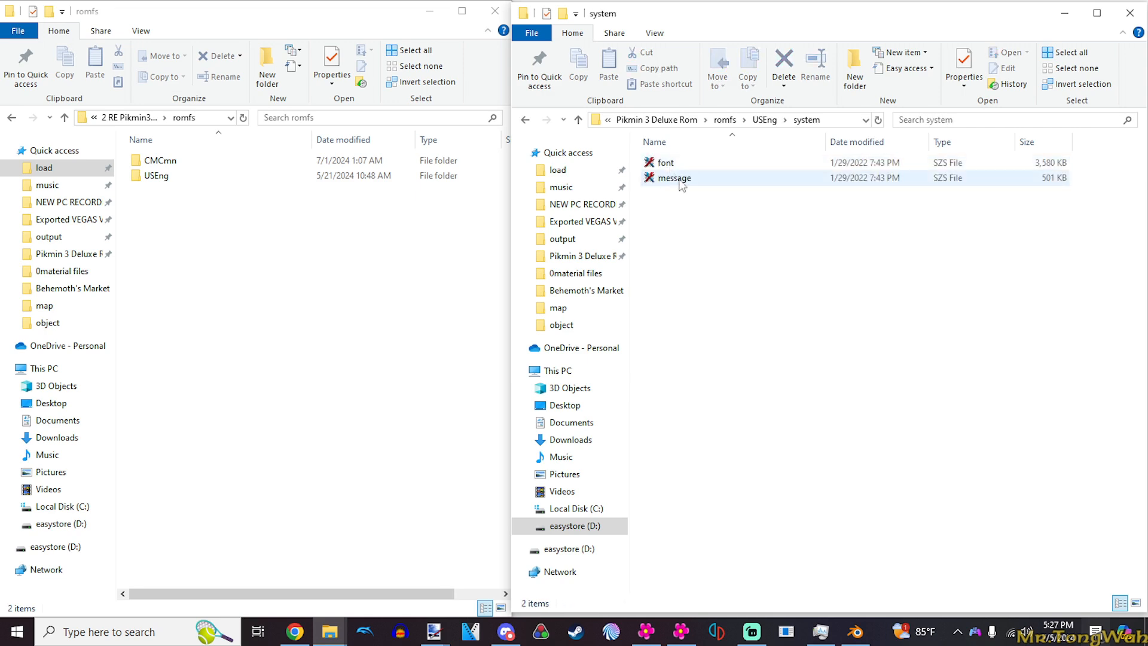
{"action": "left_click", "coordinate": [682, 186]}
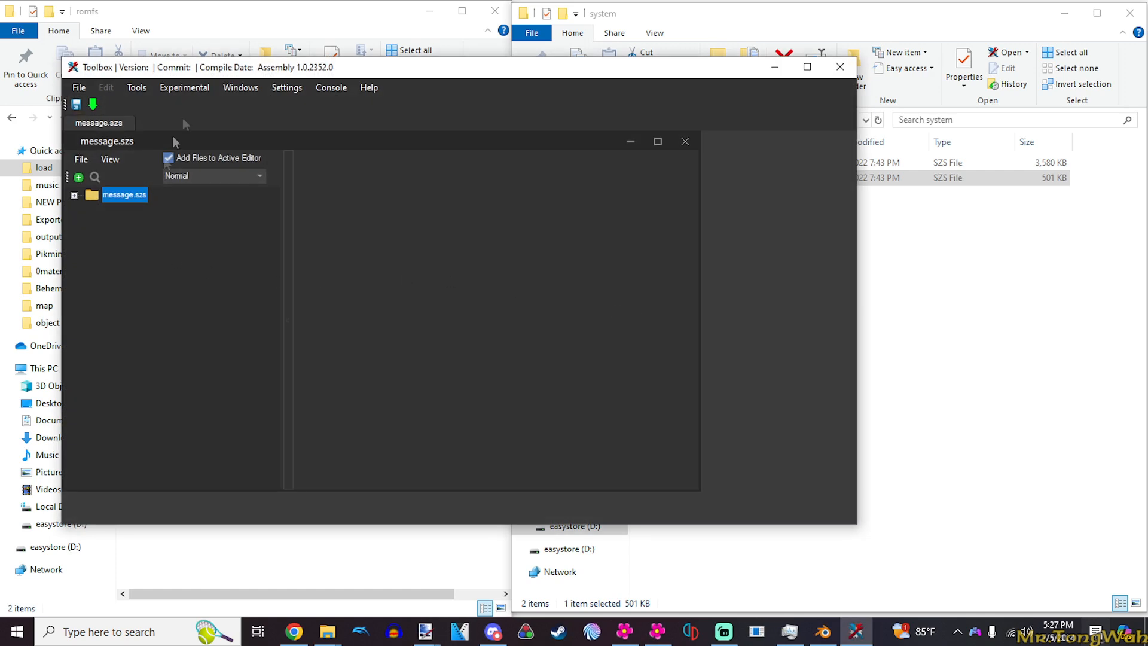
- Move the Toolbox window aside and expand the message.szs archive to list its files
{"action": "left_click_drag", "start_coordinate": [234, 71], "coordinate": [601, 70]}
{"action": "left_click", "coordinate": [442, 194]}
{"action": "left_click", "coordinate": [478, 158]}
{"action": "left_click", "coordinate": [493, 174]}
{"action": "scroll", "coordinate": [526, 286], "scroll_direction": "down", "scroll_amount": 5}
{"action": "scroll", "coordinate": [527, 284], "scroll_direction": "up", "scroll_amount": 6}
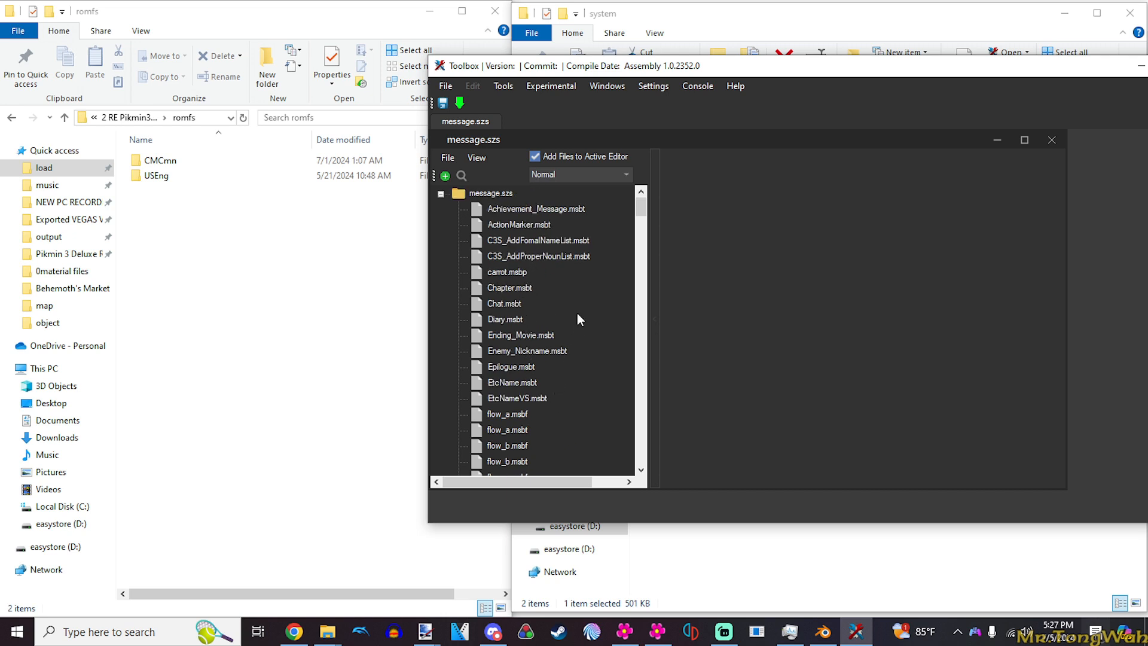
- Locate Kao.msbt in the message.szs archive and select it
{"action": "scroll", "coordinate": [576, 313], "scroll_direction": "down", "scroll_amount": 7}
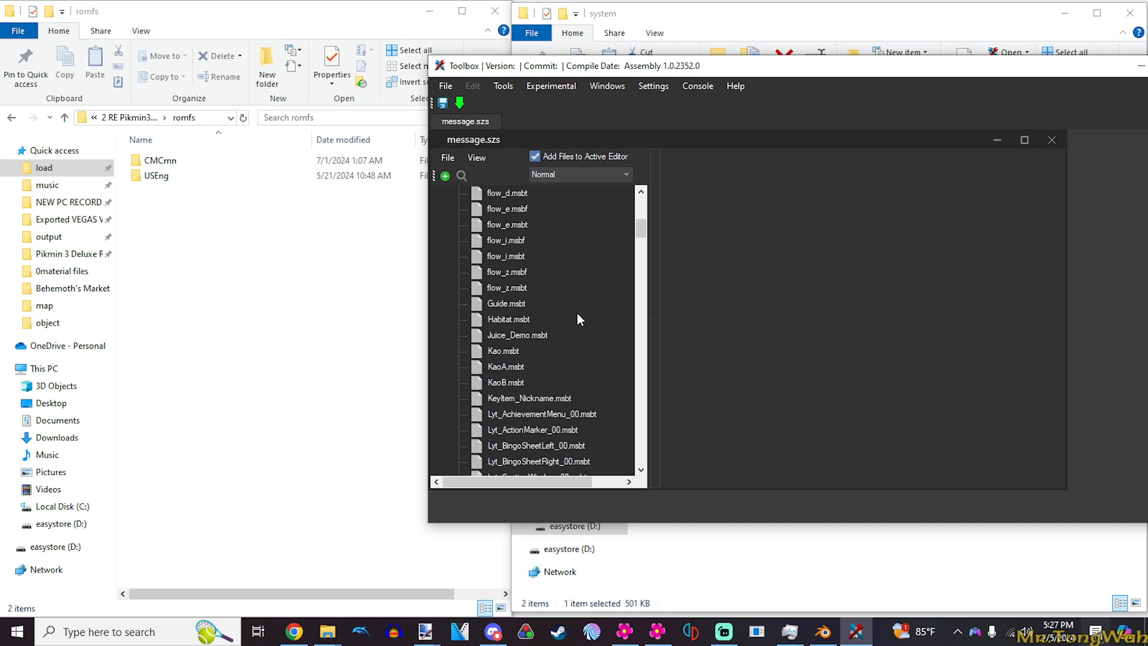
{"action": "left_click", "coordinate": [496, 353]}
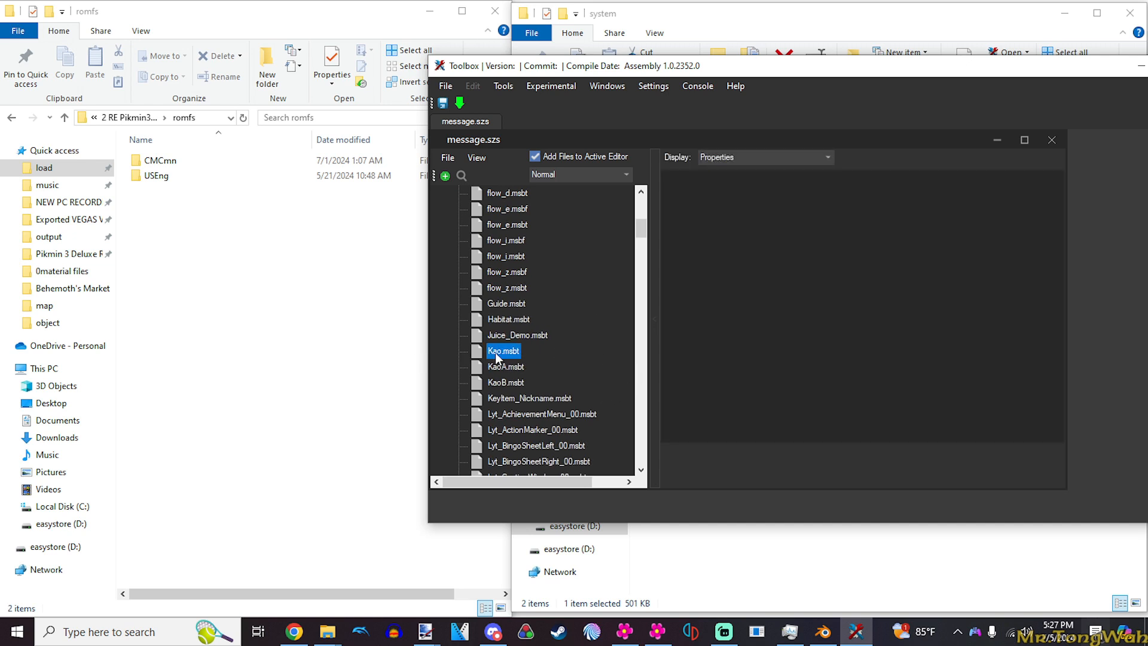
{"action": "scroll", "coordinate": [504, 362], "scroll_direction": "up", "scroll_amount": 7}
{"action": "scroll", "coordinate": [507, 366], "scroll_direction": "down", "scroll_amount": 4}
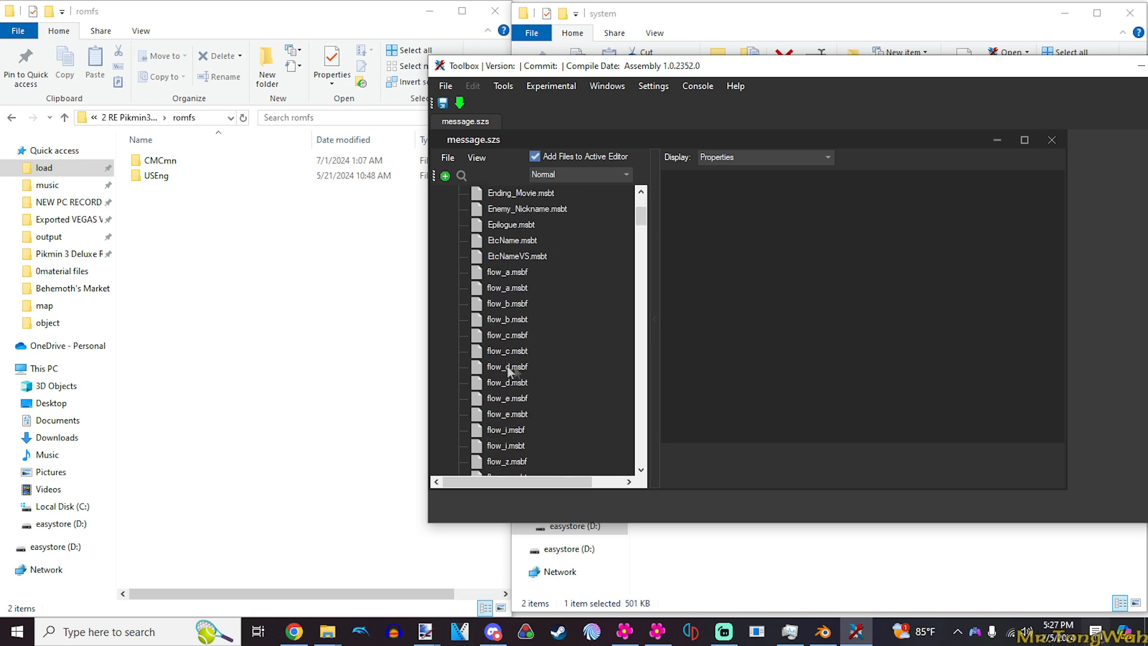
{"action": "scroll", "coordinate": [568, 351], "scroll_direction": "up", "scroll_amount": 1}
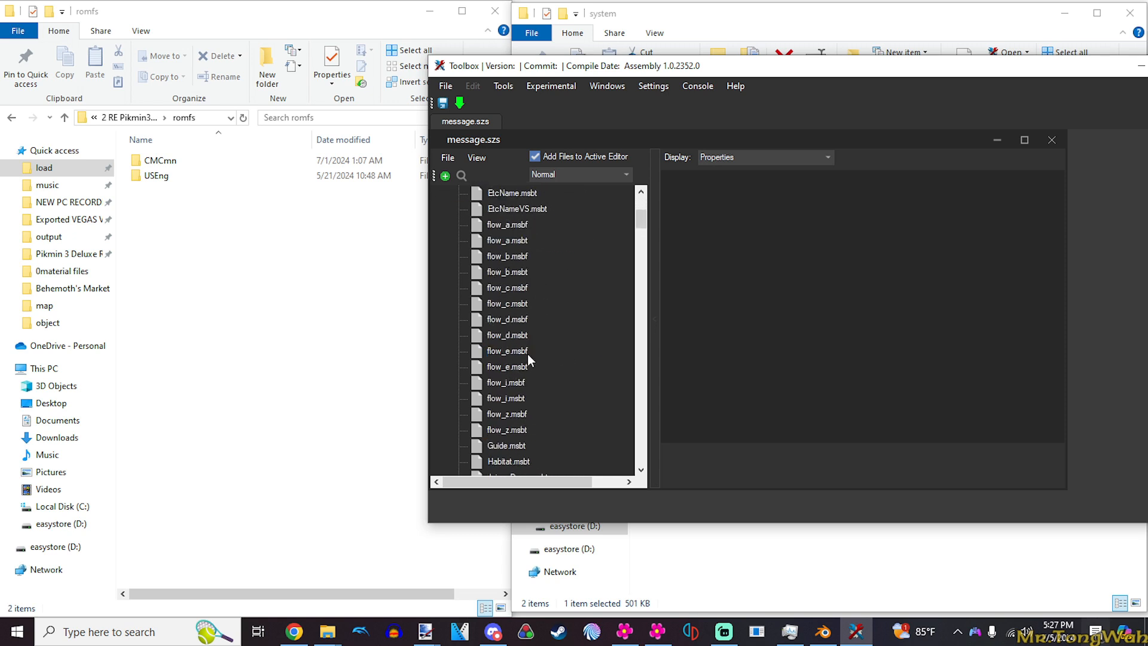
- Examine the flow message files in message.szs, selecting flow_b.msbt and flow_c.msbt in turn
{"action": "left_click", "coordinate": [520, 240]}
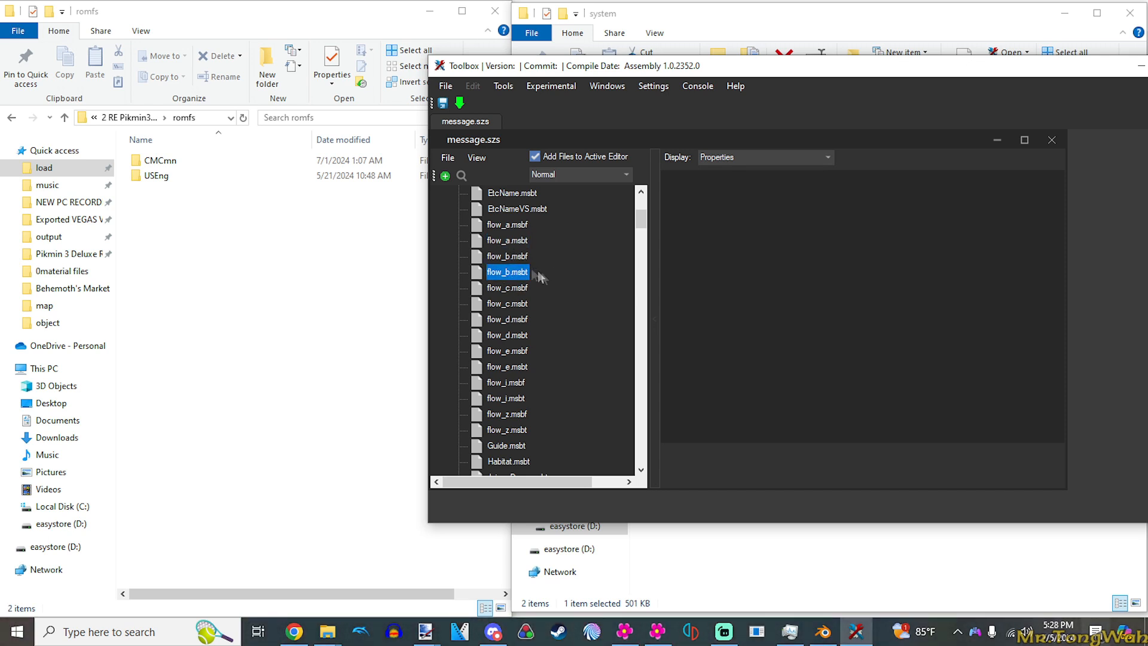
{"action": "left_click", "coordinate": [509, 321]}
{"action": "scroll", "coordinate": [562, 383], "scroll_direction": "up", "scroll_amount": 4}
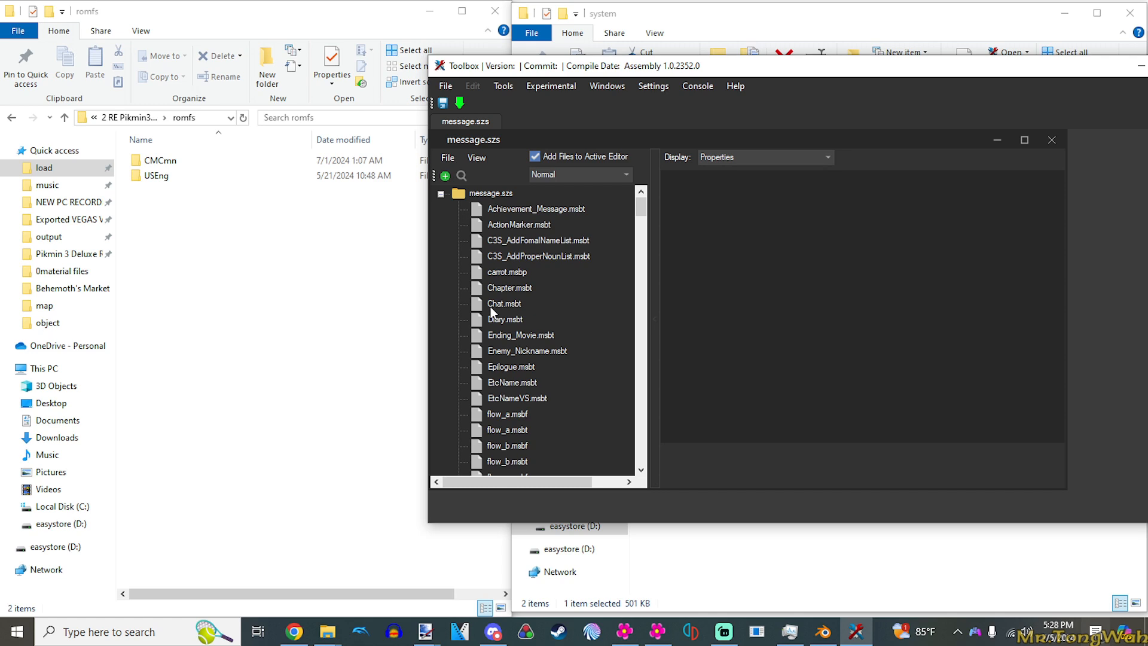
{"action": "scroll", "coordinate": [520, 323], "scroll_direction": "down", "scroll_amount": 12}
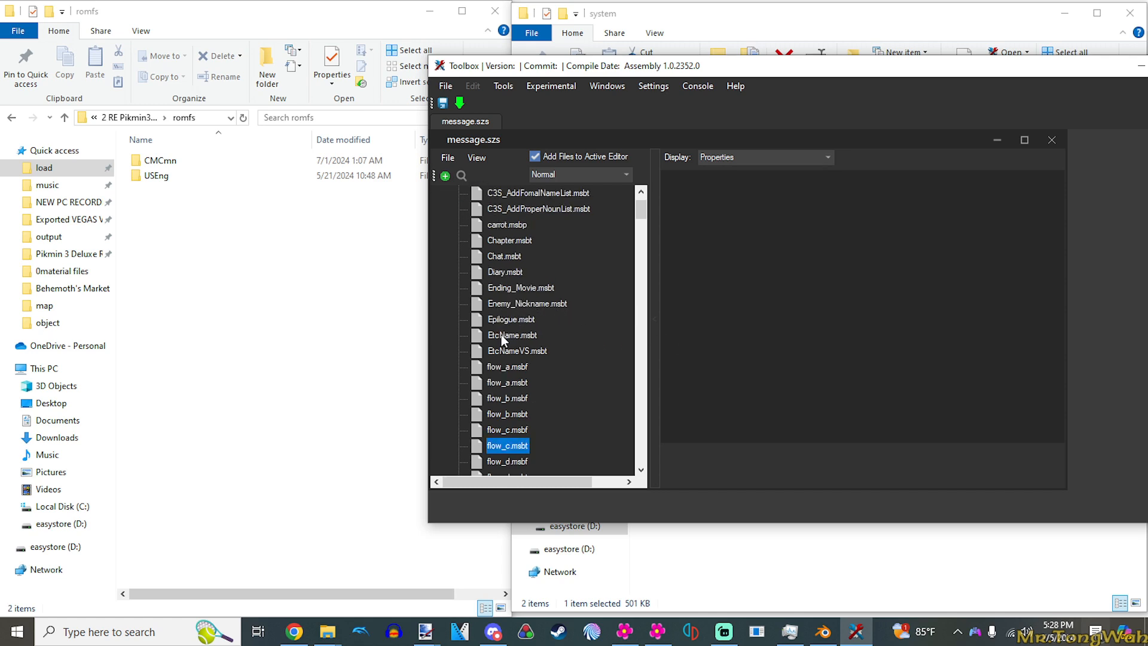
{"action": "scroll", "coordinate": [528, 345], "scroll_direction": "up", "scroll_amount": 3}
{"action": "scroll", "coordinate": [528, 346], "scroll_direction": "down", "scroll_amount": 3}
{"action": "scroll", "coordinate": [528, 359], "scroll_direction": "up", "scroll_amount": 3}
{"action": "scroll", "coordinate": [527, 357], "scroll_direction": "up", "scroll_amount": 3}
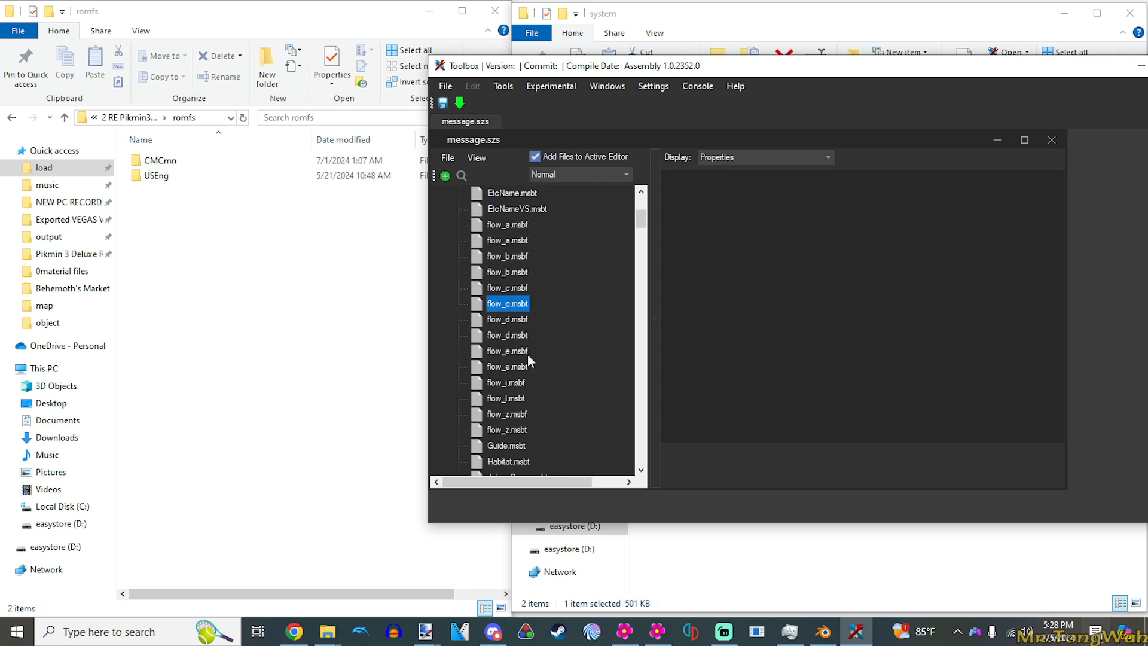
- Select Kao.msbt again and review its neighbouring files in the archive
{"action": "scroll", "coordinate": [527, 359], "scroll_direction": "down", "scroll_amount": 3}
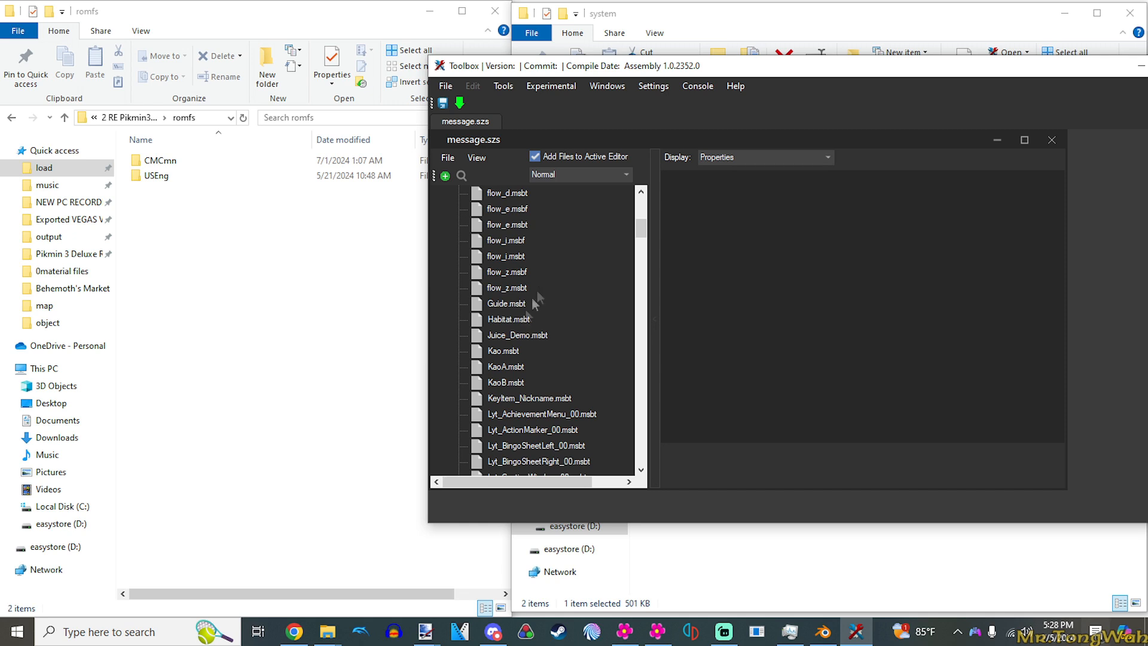
{"action": "left_click", "coordinate": [492, 353]}
{"action": "scroll", "coordinate": [597, 358], "scroll_direction": "up", "scroll_amount": 3}
{"action": "scroll", "coordinate": [550, 391], "scroll_direction": "down", "scroll_amount": 4}
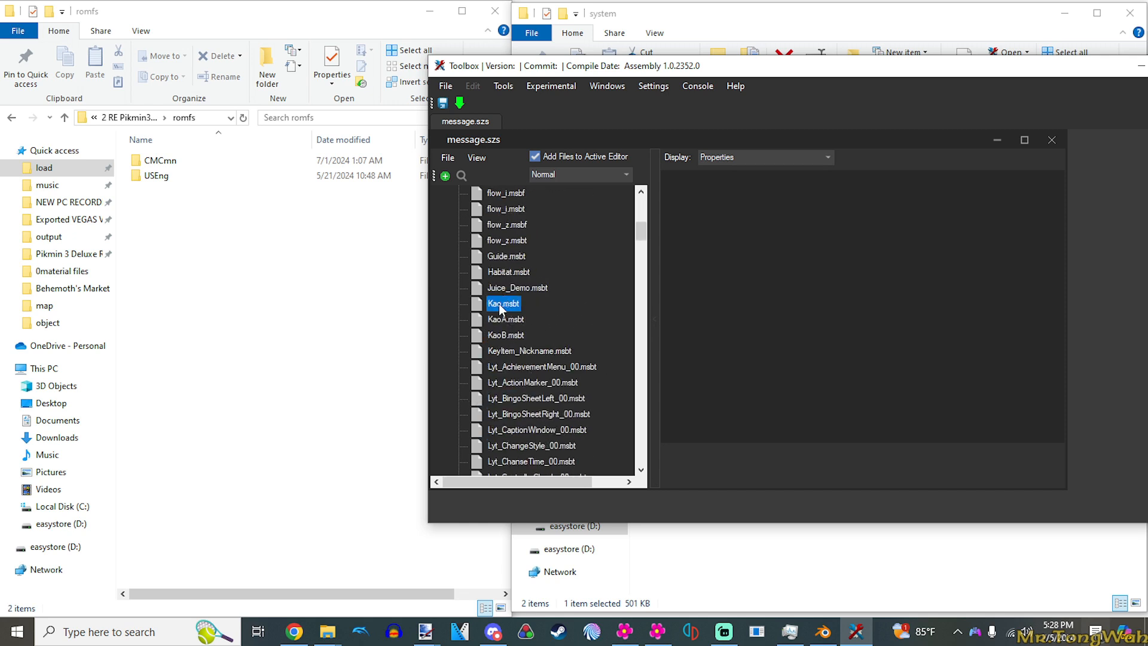
{"action": "scroll", "coordinate": [533, 317], "scroll_direction": "up", "scroll_amount": 3}
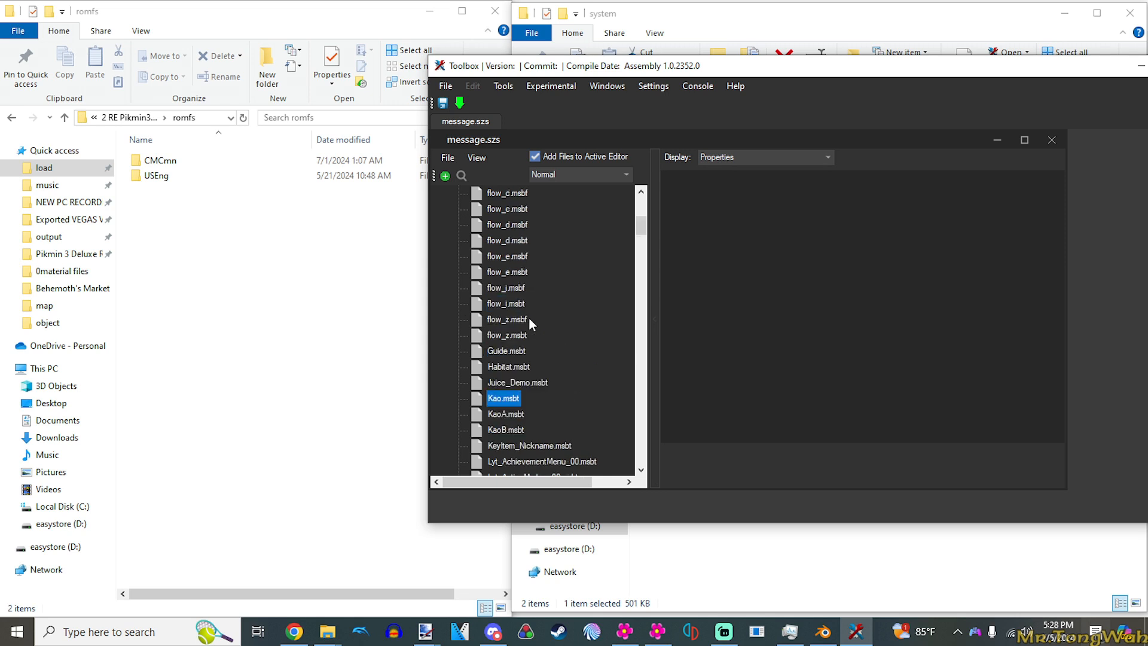
{"action": "left_click", "coordinate": [340, 286]}
{"action": "left_click", "coordinate": [757, 89]}
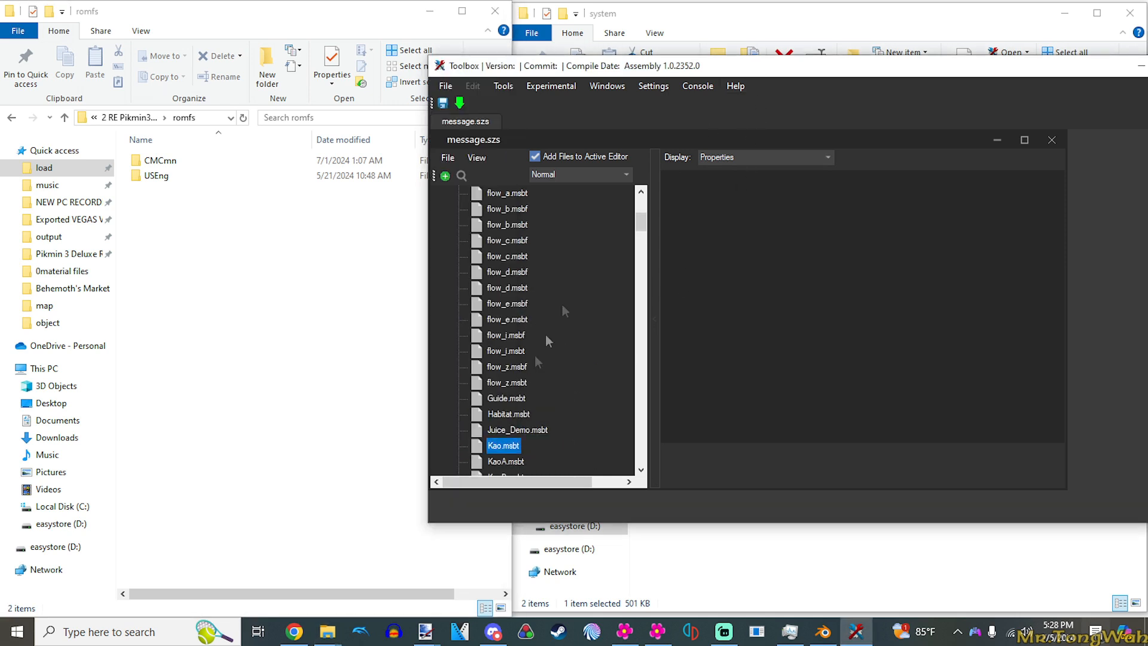
- Check the raw data export options for Kao.msbt in message.szs and close Toolbox
{"action": "right_click", "coordinate": [506, 450]}
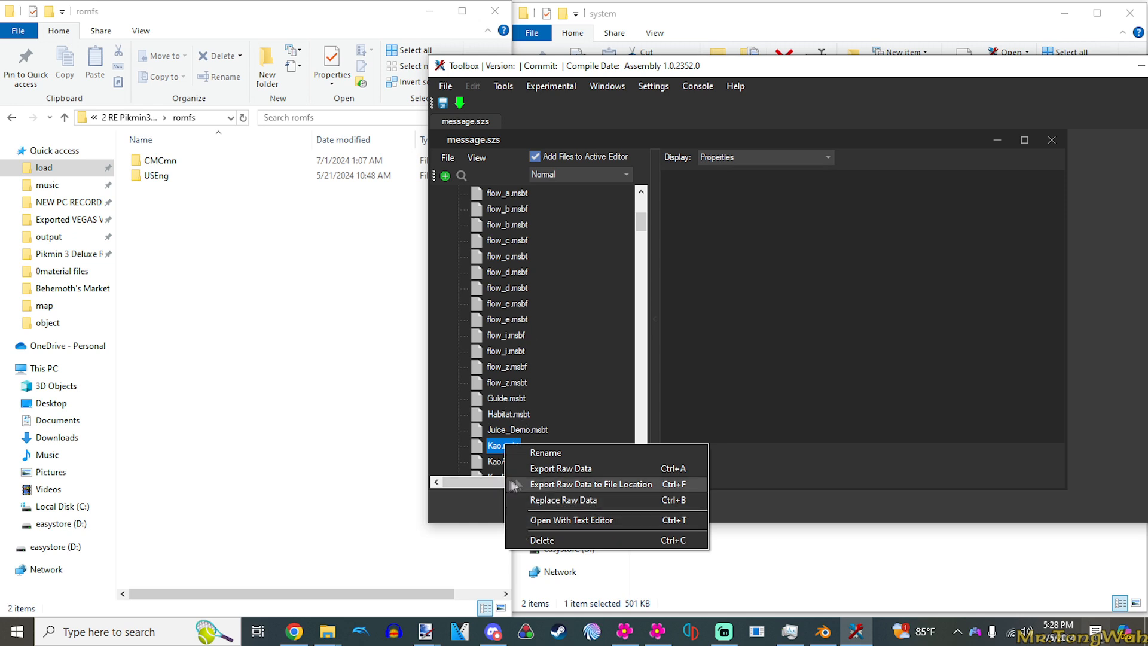
{"action": "left_click", "coordinate": [492, 432]}
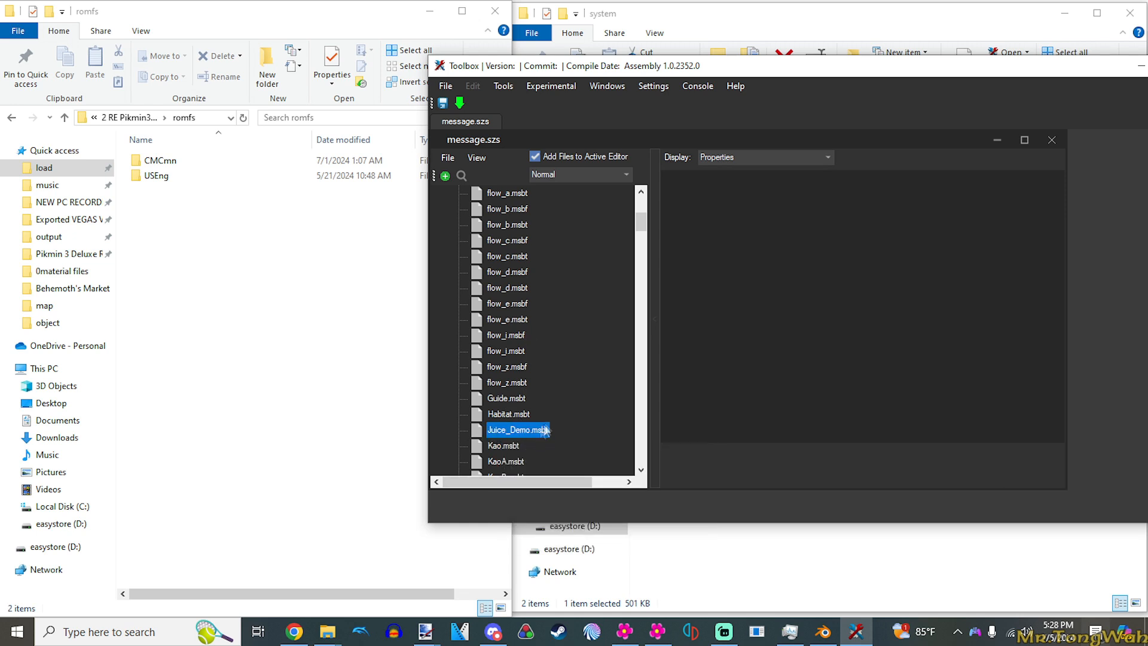
{"action": "left_click_drag", "start_coordinate": [758, 67], "coordinate": [586, 160]}
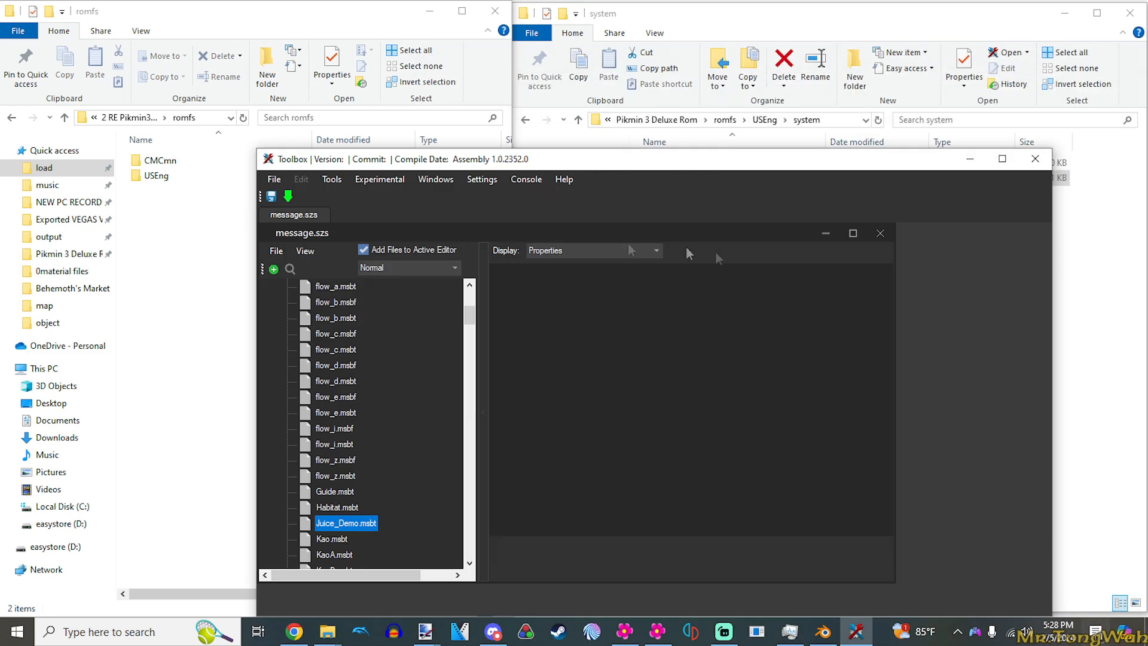
{"action": "left_click", "coordinate": [1036, 158]}
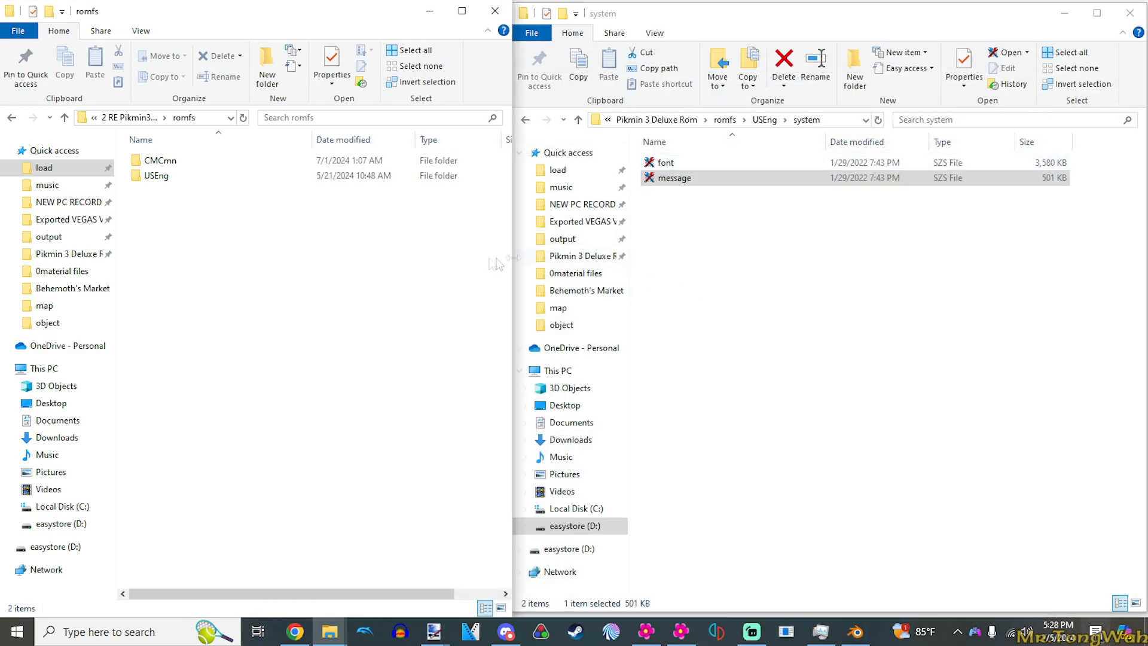
- Go to the mod's USEng\system folder and open its Kao.msbt file in MSBT Editor Reloaded
{"action": "double_click", "coordinate": [157, 175]}
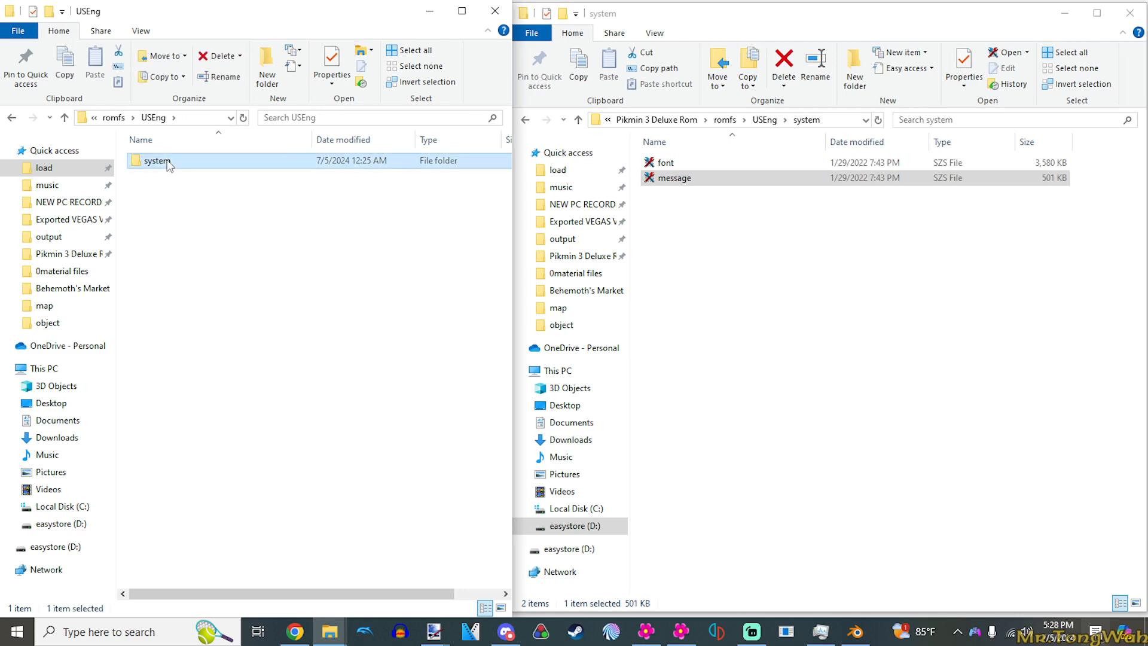
{"action": "double_click", "coordinate": [157, 160]}
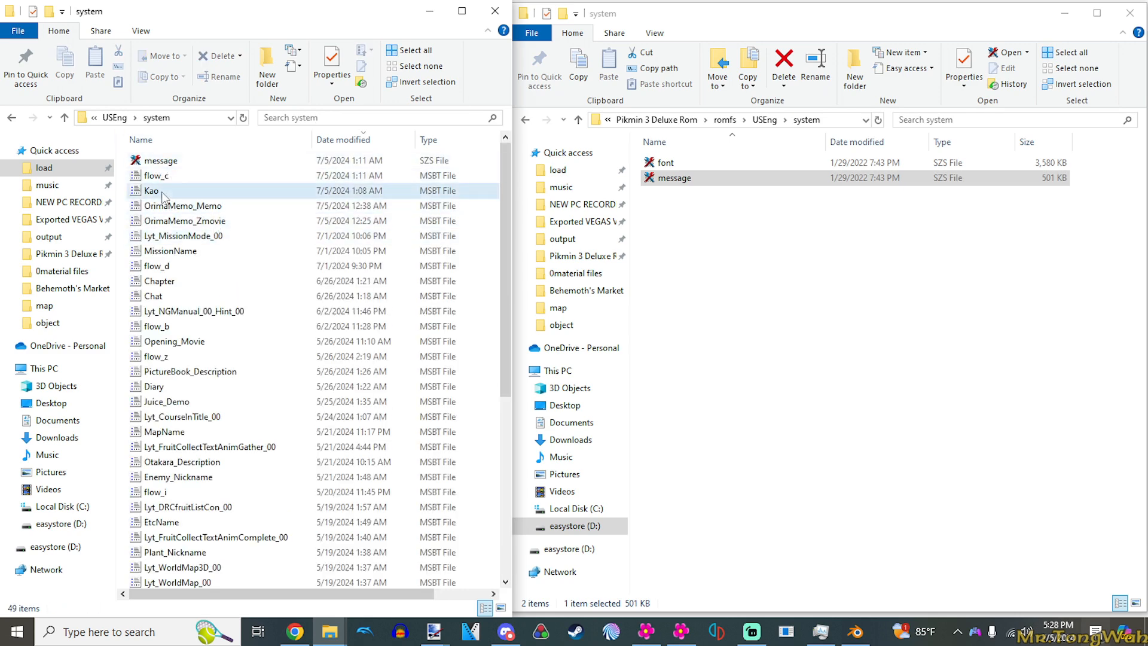
{"action": "left_click", "coordinate": [163, 191]}
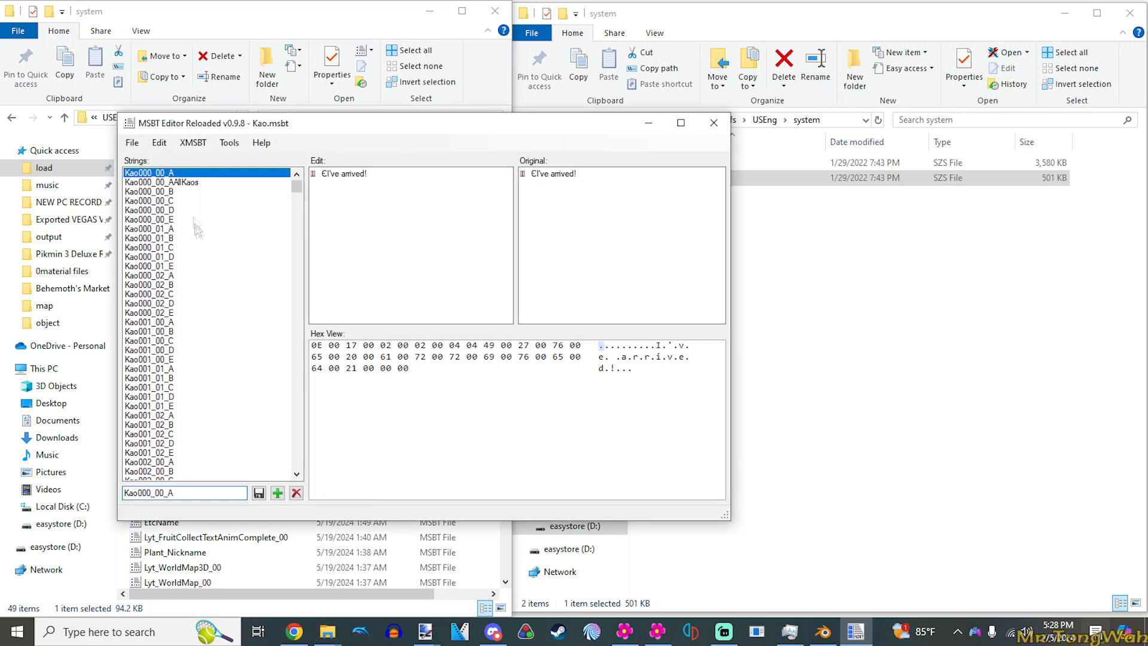
- Browse the Kao.msbt strings from the start of the list to its end, finishing on Kao260_00_A
{"action": "key", "text": "Down"}
{"action": "key", "text": "Down"}
{"action": "key", "text": "Down"}
{"action": "key", "text": "Down"}
{"action": "key", "text": "Down"}
{"action": "key", "text": "Down"}
{"action": "key", "text": "Down"}
{"action": "key", "text": "Down"}
{"action": "key", "text": "Down"}
{"action": "key", "text": "Down"}
{"action": "key", "text": "Down"}
{"action": "key", "text": "Down"}
{"action": "key", "text": "Down"}
{"action": "key", "text": "Down"}
{"action": "key", "text": "Down"}
{"action": "key", "text": "Down"}
{"action": "key", "text": "Down"}
{"action": "key", "text": "Down"}
{"action": "key", "text": "Down"}
{"action": "key", "text": "Down"}
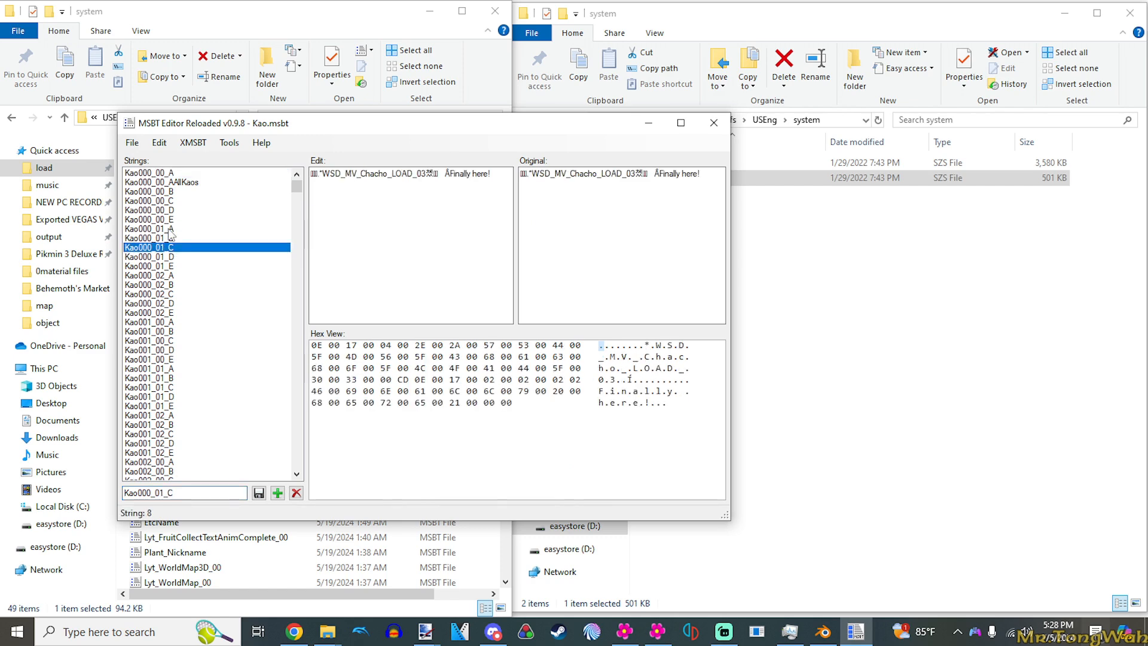
{"action": "key", "text": "Down"}
{"action": "key", "text": "Down"}
{"action": "key", "text": "Down"}
{"action": "key", "text": "Down"}
{"action": "key", "text": "Down"}
{"action": "key", "text": "Down"}
{"action": "key", "text": "Down"}
{"action": "key", "text": "Down"}
{"action": "key", "text": "Down"}
{"action": "key", "text": "Down"}
{"action": "key", "text": "Down"}
{"action": "key", "text": "Down"}
{"action": "key", "text": "Down"}
{"action": "key", "text": "Down"}
{"action": "key", "text": "Down"}
{"action": "key", "text": "Down"}
{"action": "key", "text": "Down"}
{"action": "key", "text": "Down"}
{"action": "key", "text": "Down"}
{"action": "key", "text": "Down"}
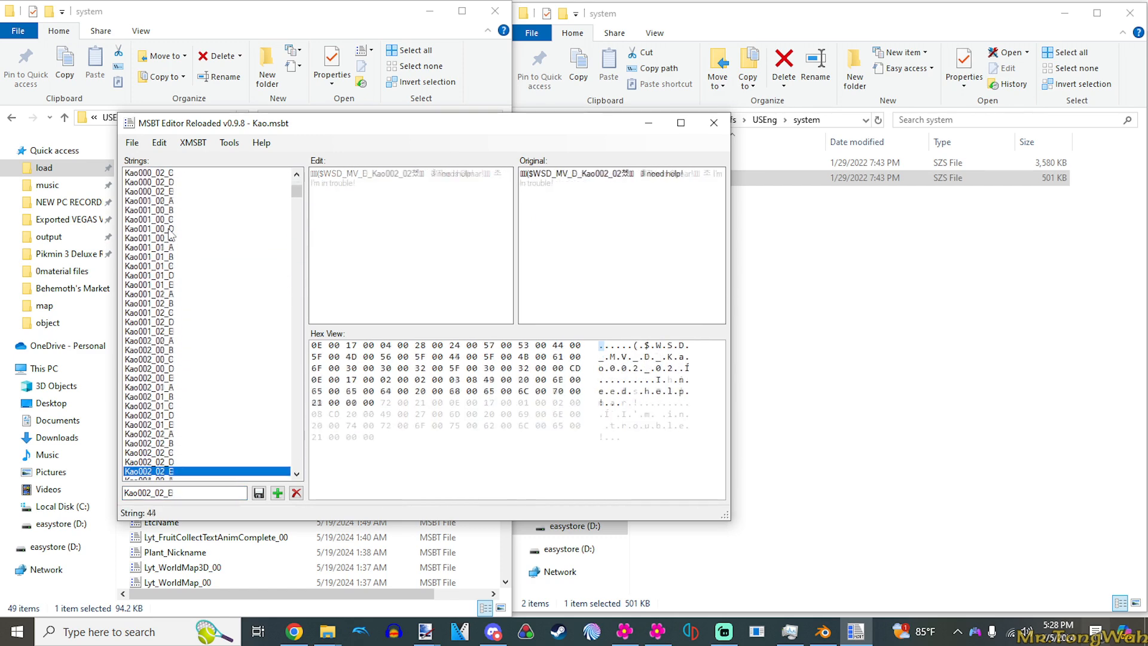
{"action": "left_click_drag", "start_coordinate": [302, 206], "coordinate": [296, 462]}
{"action": "left_click", "coordinate": [181, 472]}
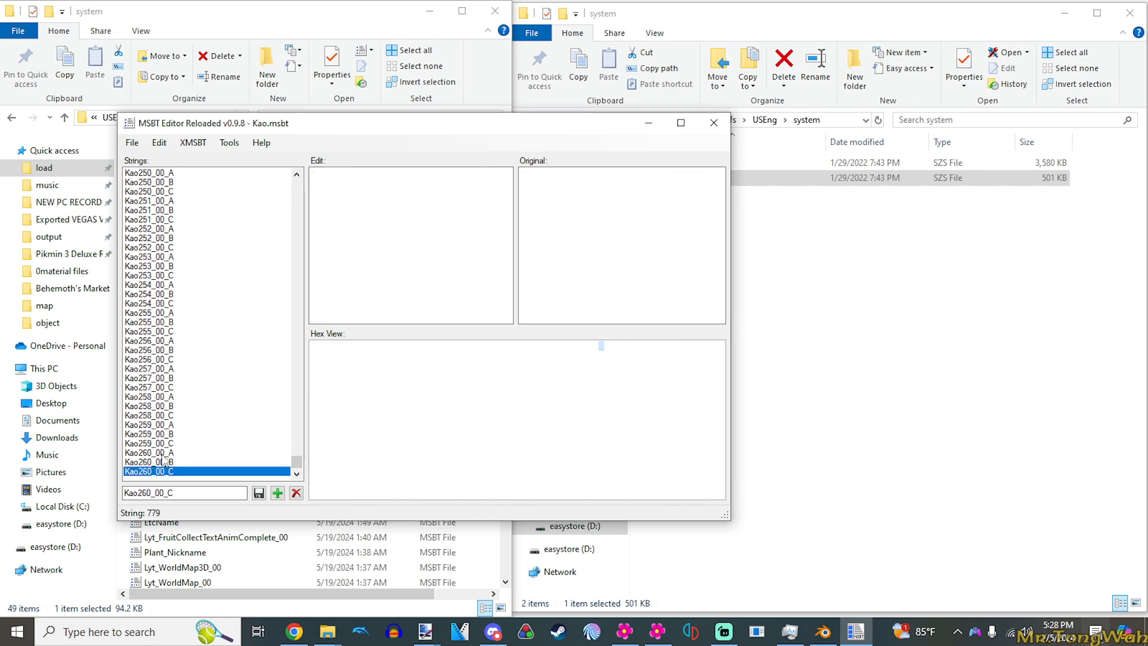
{"action": "left_click", "coordinate": [162, 454]}
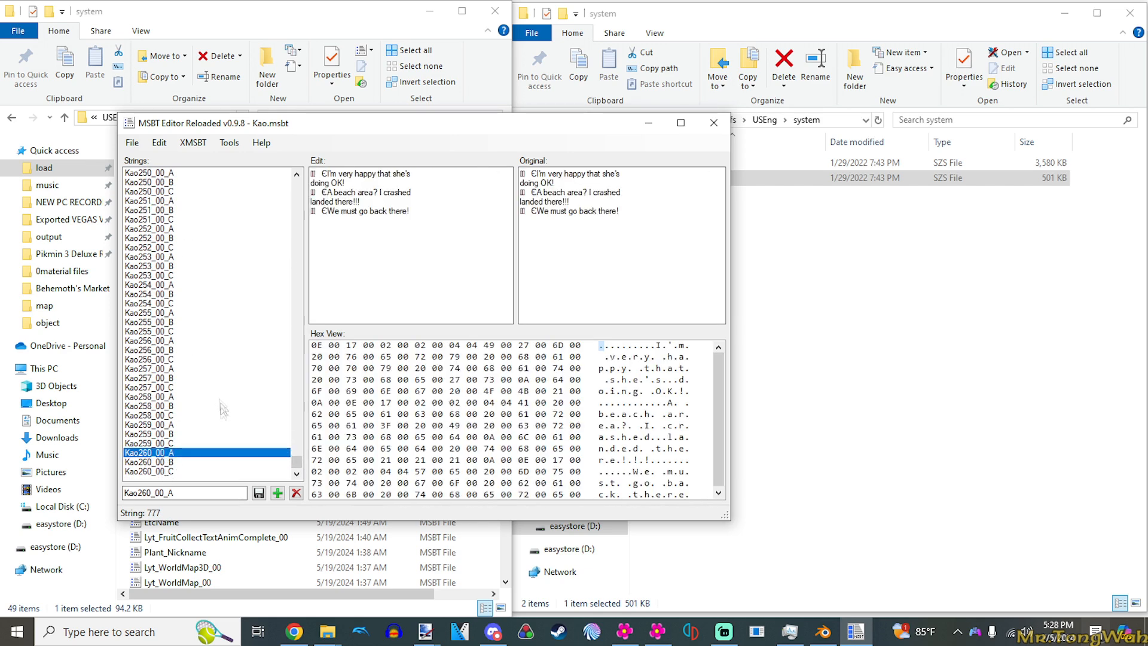
- Return to the start of the string list and sample the messages of Kao000_02_A, Kao001_02_A, Kao002_01_E and Kao100_00_A
{"action": "left_click_drag", "start_coordinate": [296, 461], "coordinate": [295, 191]}
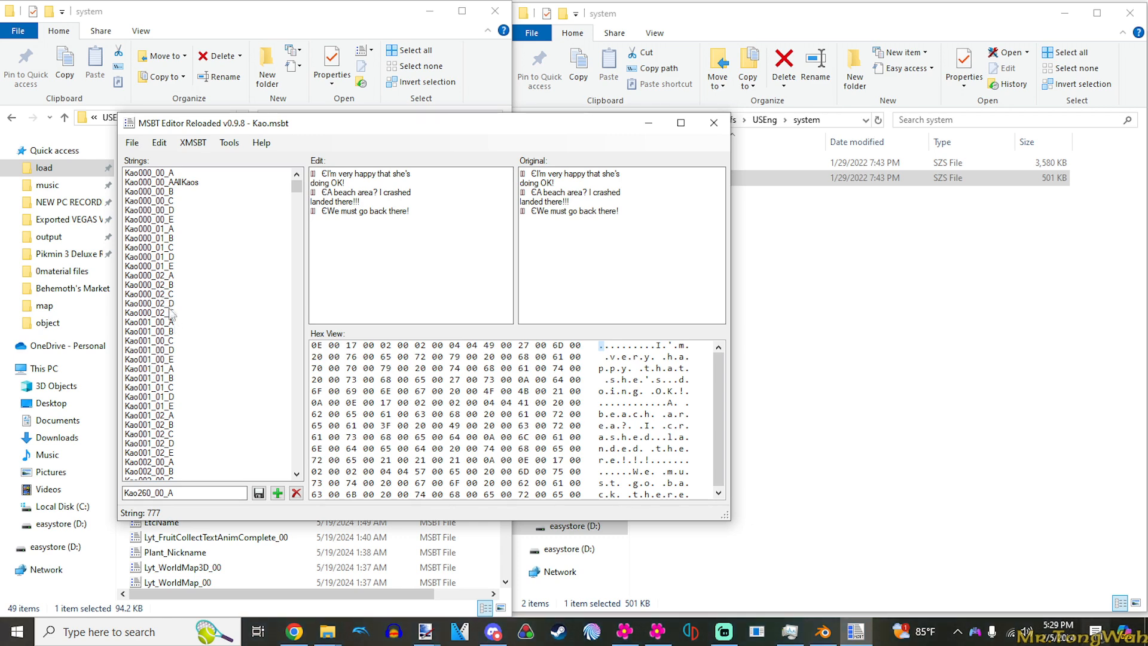
{"action": "left_click", "coordinate": [180, 277]}
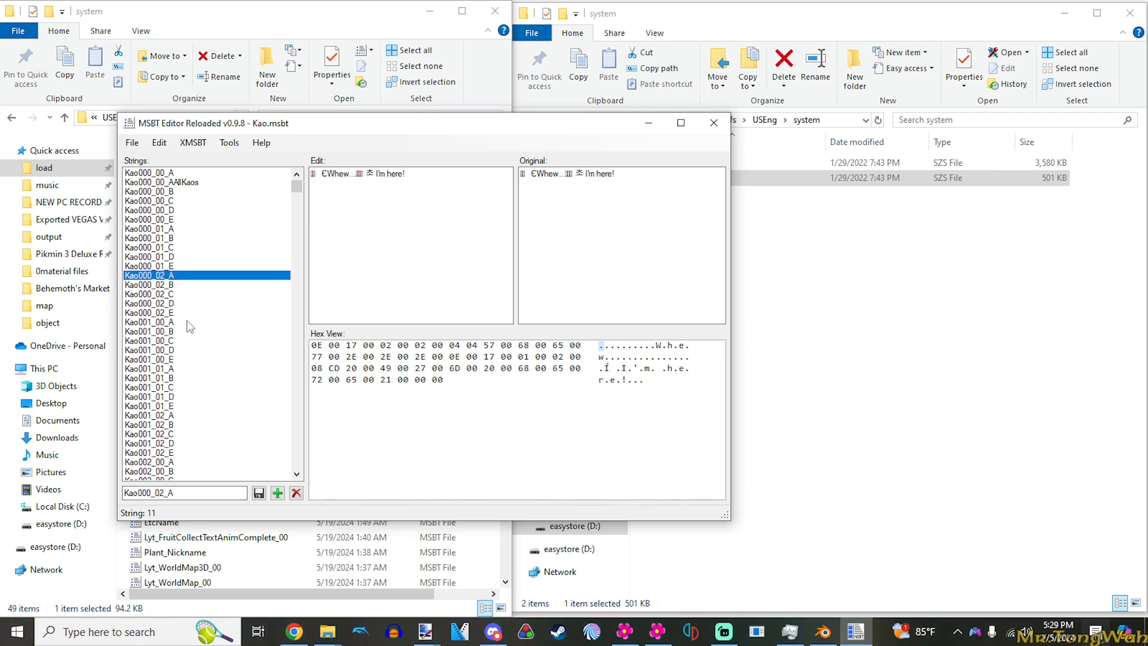
{"action": "left_click", "coordinate": [172, 415]}
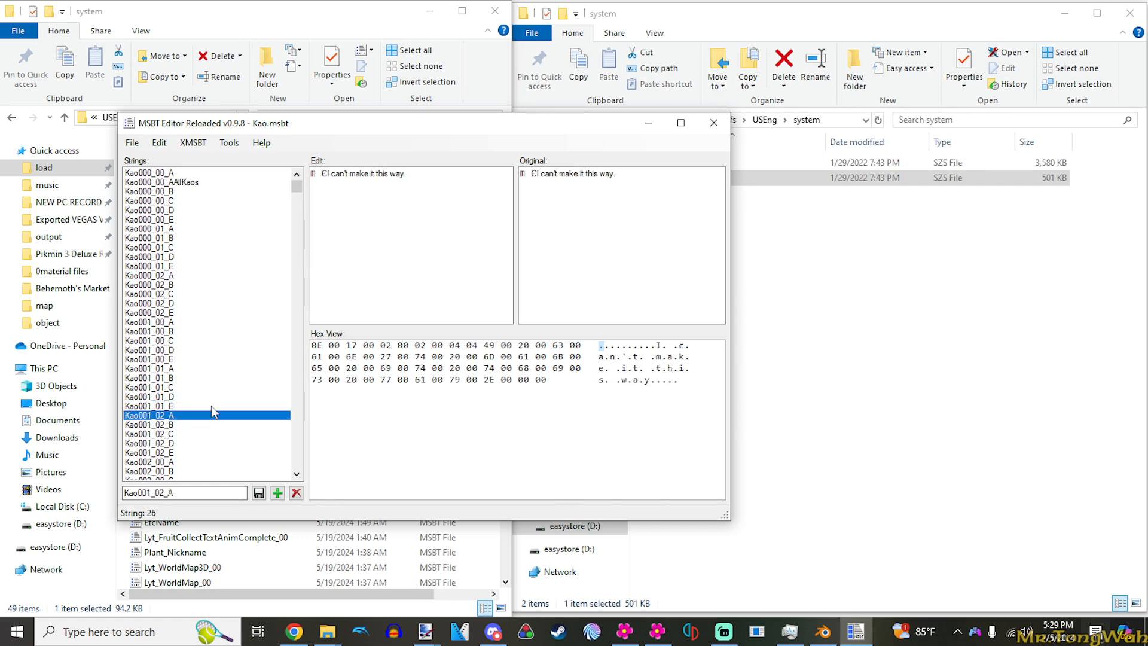
{"action": "scroll", "coordinate": [211, 408], "scroll_direction": "down", "scroll_amount": 3}
{"action": "scroll", "coordinate": [210, 419], "scroll_direction": "down", "scroll_amount": 3}
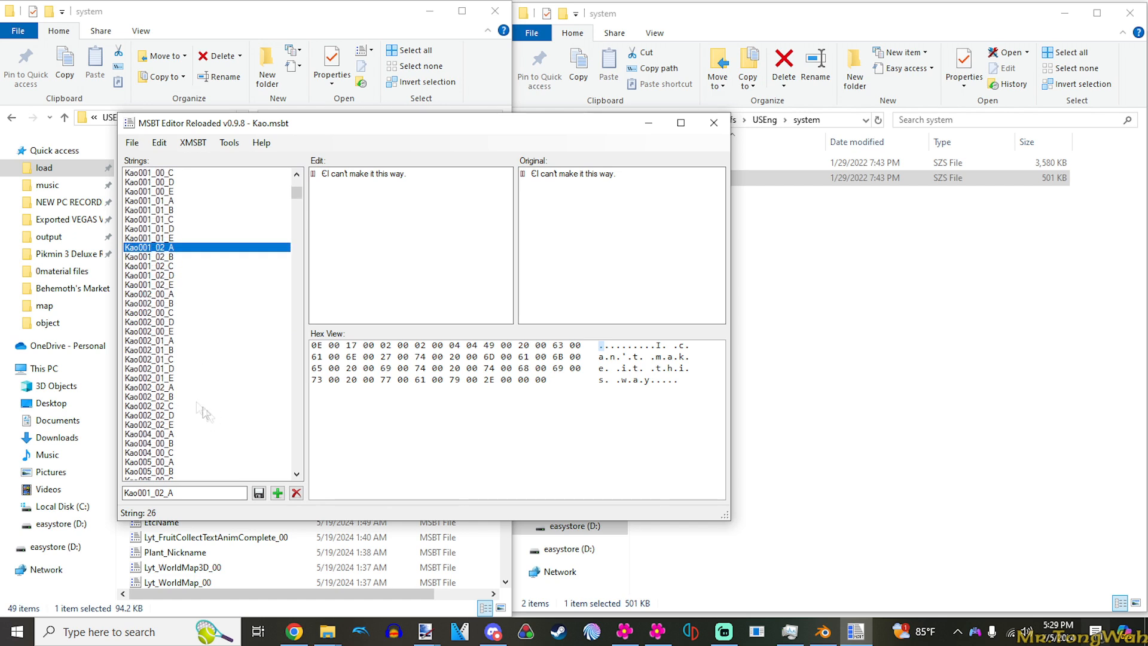
{"action": "left_click", "coordinate": [176, 378]}
{"action": "left_click_drag", "start_coordinate": [297, 192], "coordinate": [297, 317]}
{"action": "left_click", "coordinate": [170, 323]}
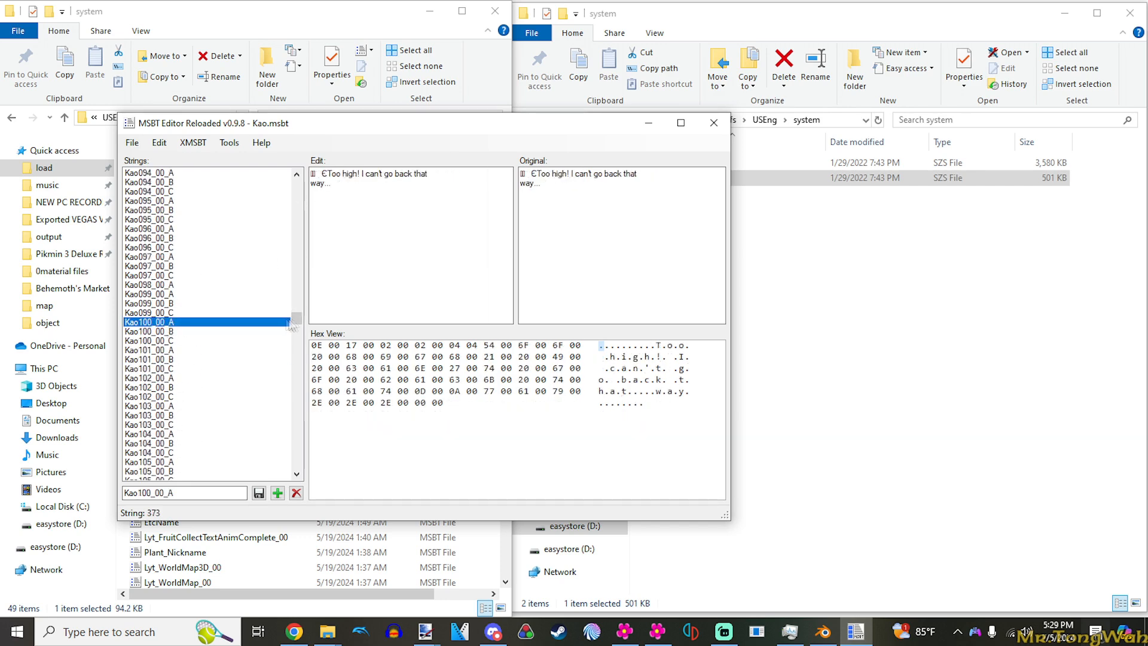
- Check strings around Kao171 and Kao172 and locate the message in Kao185_00_A
{"action": "left_click_drag", "start_coordinate": [297, 318], "coordinate": [297, 383]}
{"action": "left_click", "coordinate": [196, 341]}
{"action": "left_click", "coordinate": [186, 388]}
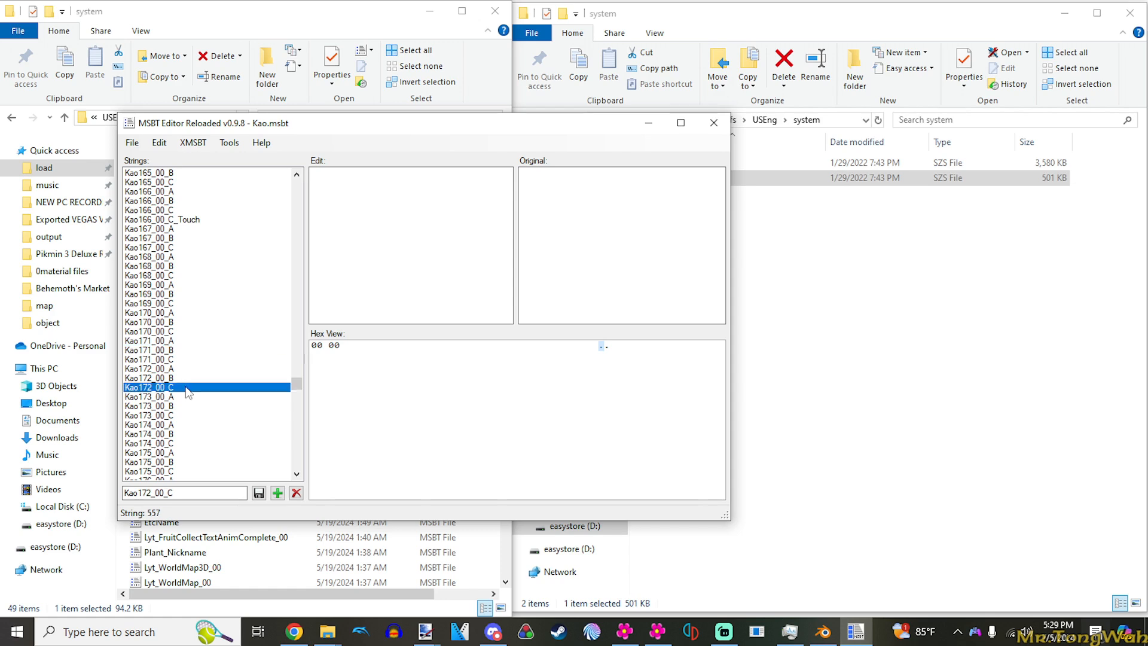
{"action": "left_click", "coordinate": [186, 369]}
{"action": "left_click_drag", "start_coordinate": [293, 383], "coordinate": [295, 397]}
{"action": "left_click", "coordinate": [192, 387]}
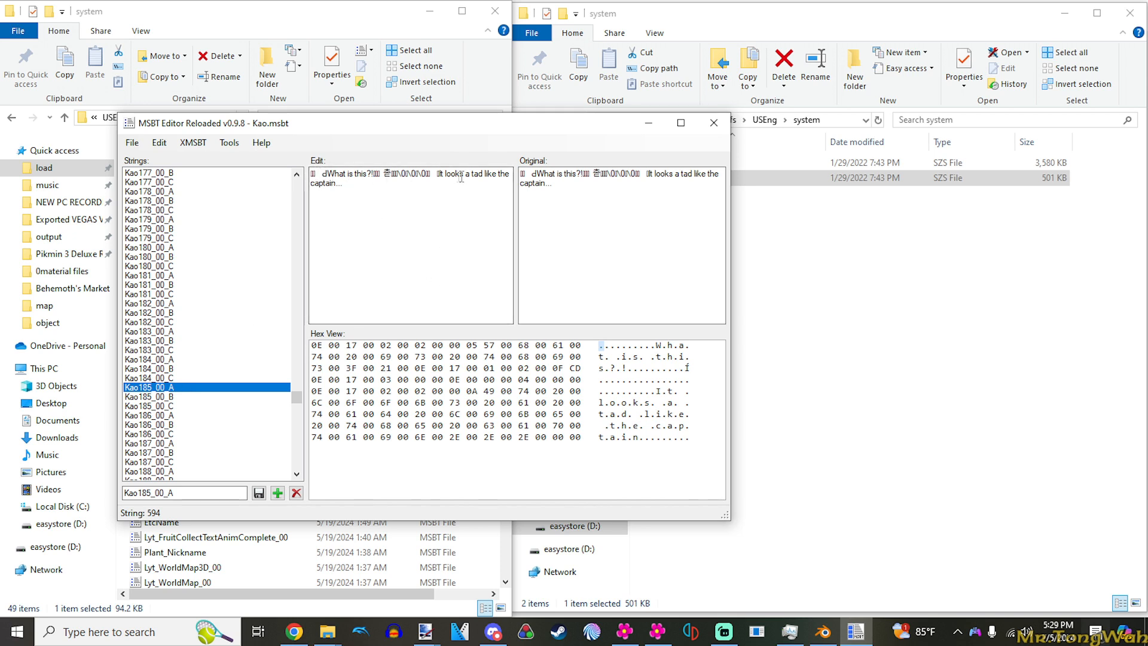
- Compare the messages of Kao185_00_B and Kao185_00_C, finishing on Kao185_00_A
{"action": "left_click", "coordinate": [161, 397]}
{"action": "left_click", "coordinate": [179, 407]}
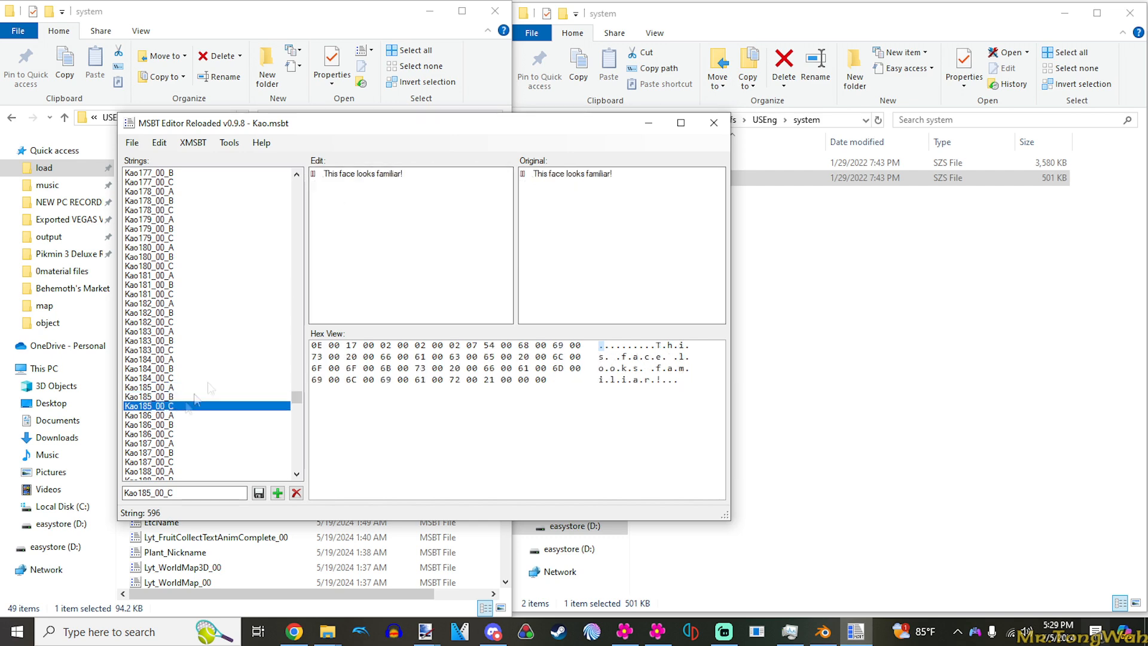
{"action": "left_click", "coordinate": [174, 389]}
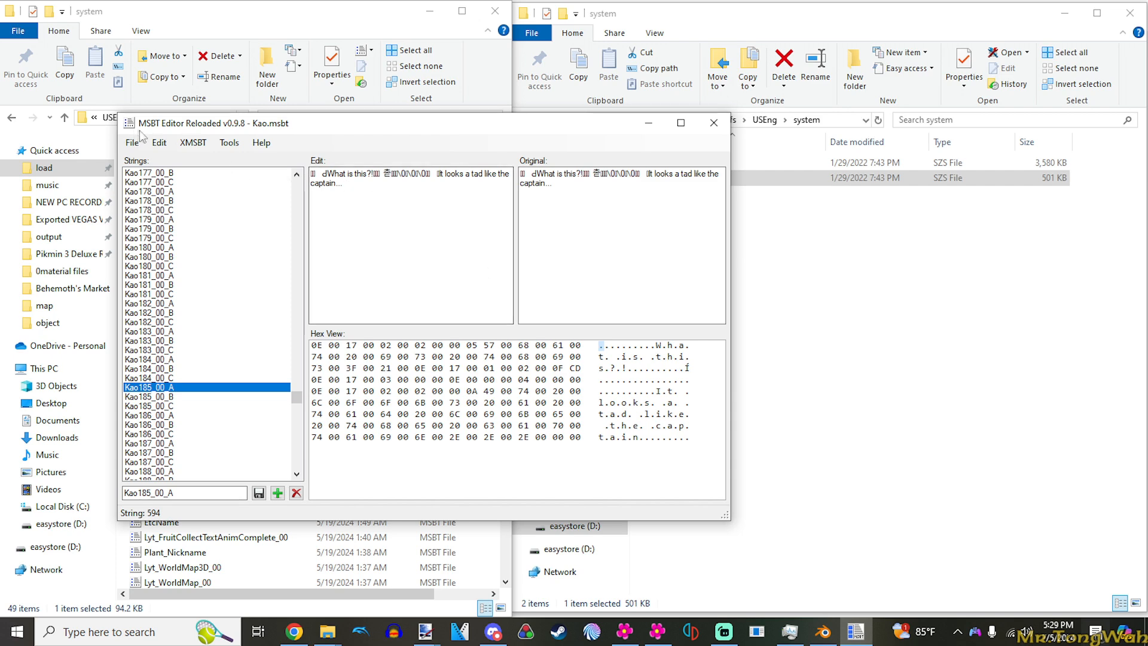
- Move the editor window to uncover the file list and review the A, B and C variants of Kao185_00, ending on A
{"action": "left_click_drag", "start_coordinate": [164, 129], "coordinate": [321, 131]}
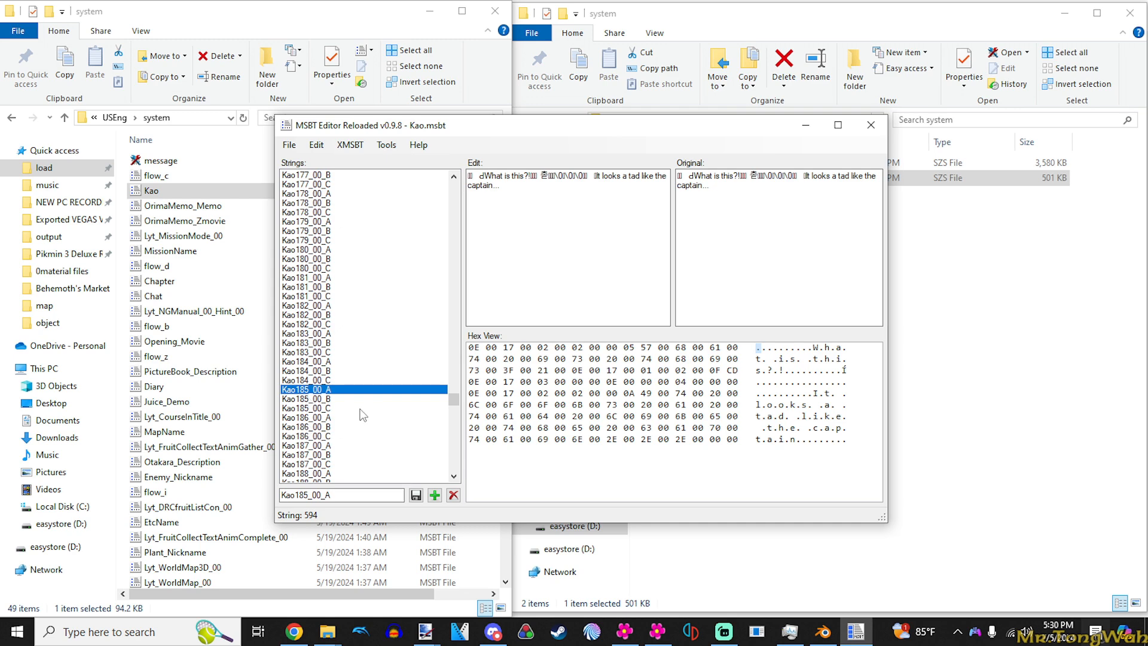
{"action": "key", "text": "Down"}
{"action": "key", "text": "Down"}
{"action": "key", "text": "Down"}
{"action": "key", "text": "Down"}
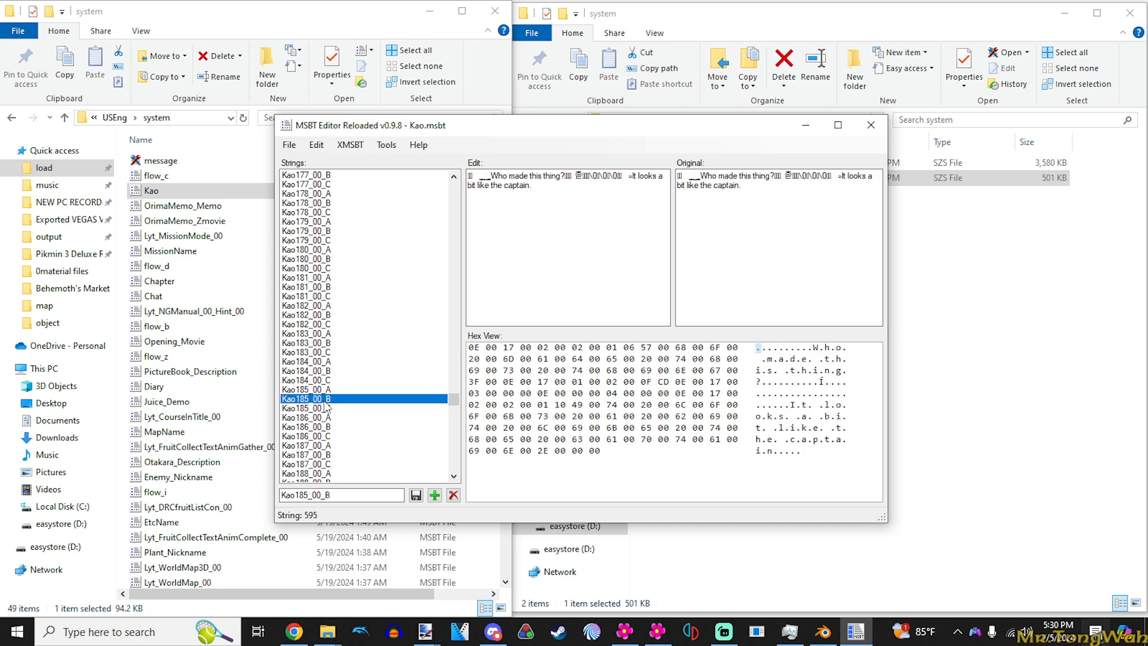
{"action": "key", "text": "Up"}
{"action": "key", "text": "Up"}
{"action": "key", "text": "Up"}
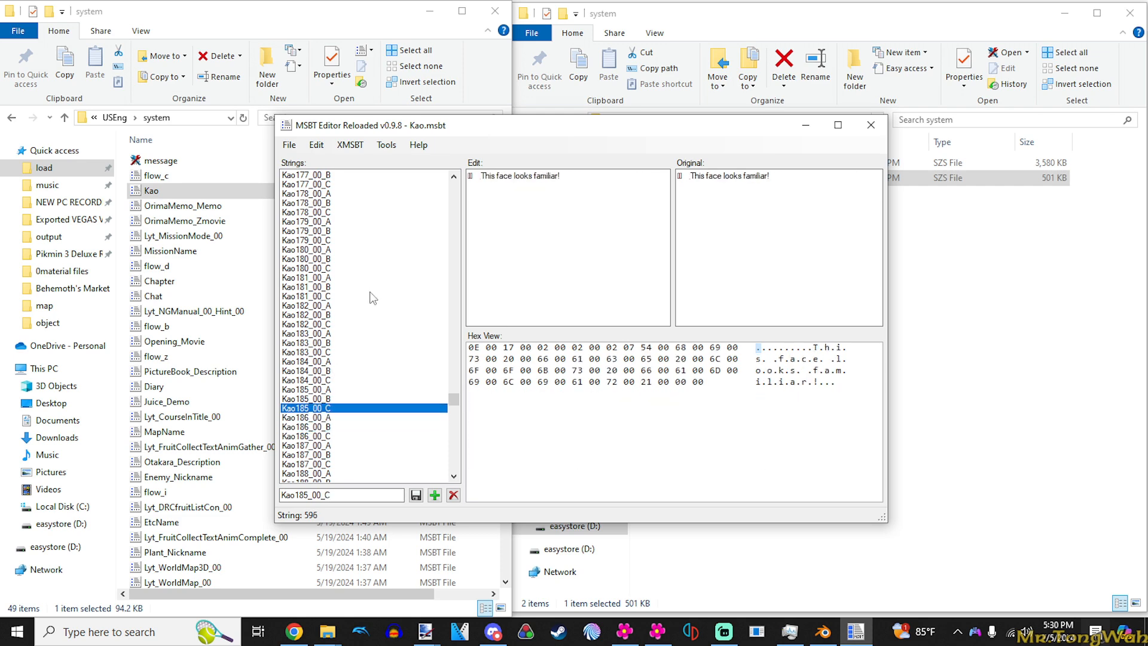
{"action": "key", "text": "Down"}
{"action": "left_click", "coordinate": [322, 390]}
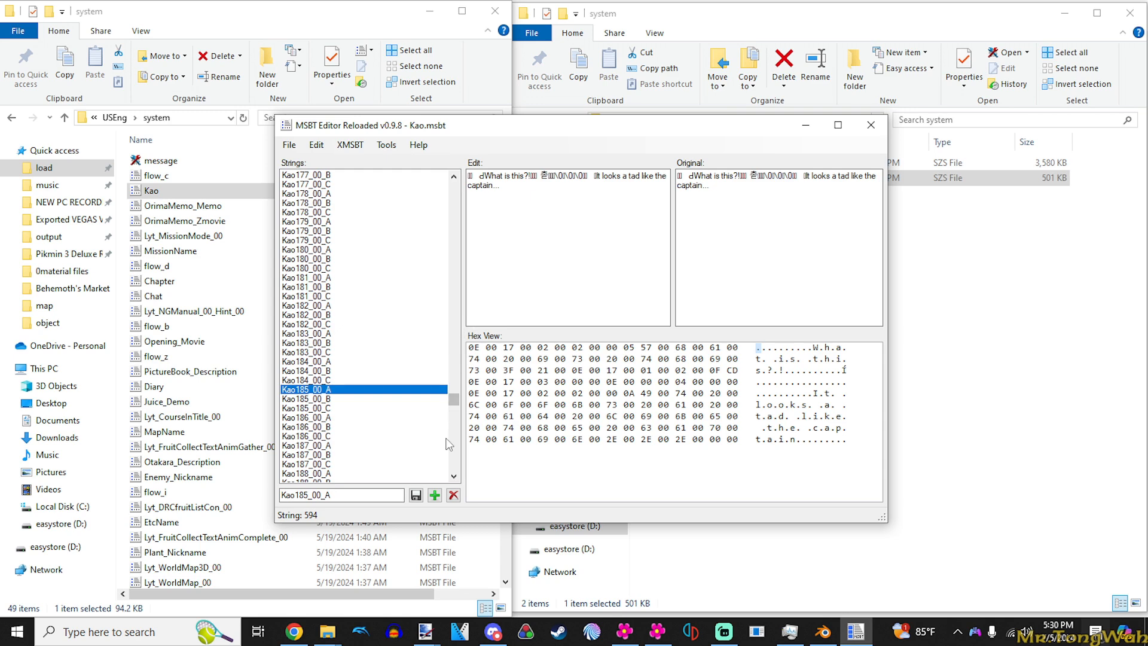
- Copy the control characters at the start of the message in string Kao001_00_E
{"action": "left_click_drag", "start_coordinate": [454, 400], "coordinate": [455, 198]}
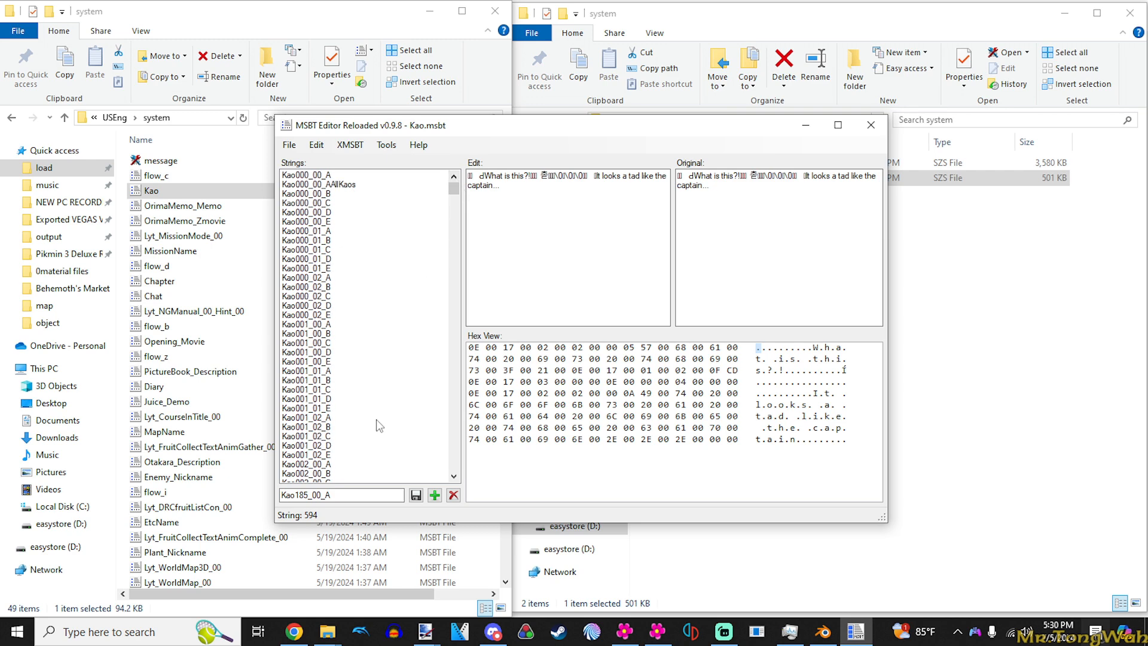
{"action": "left_click", "coordinate": [323, 362]}
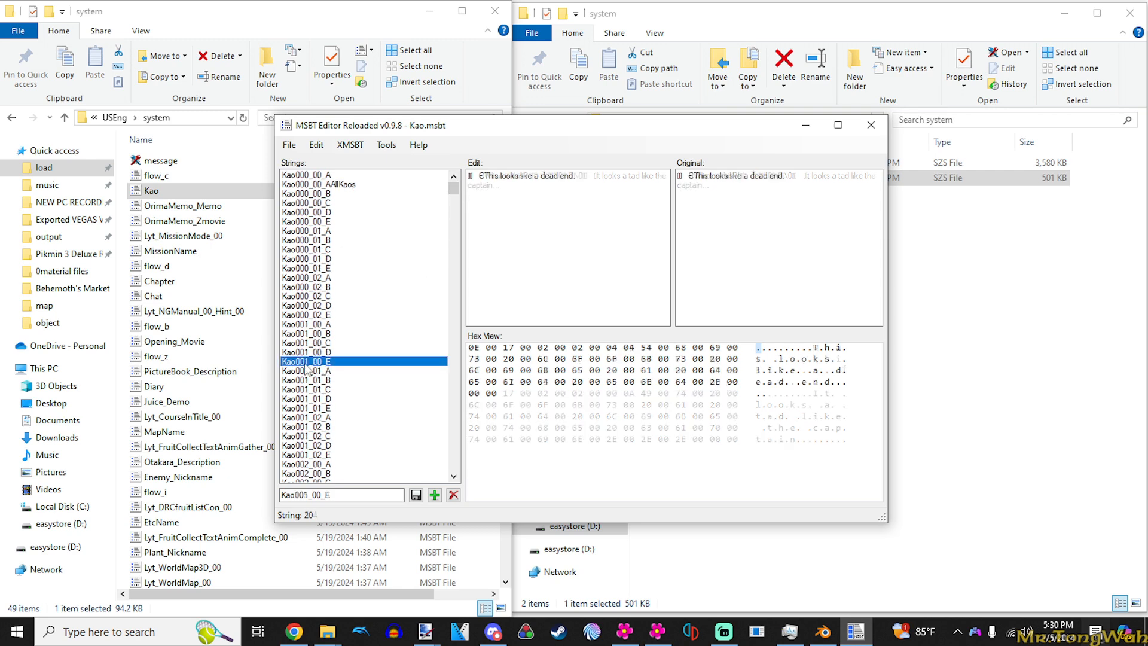
{"action": "left_click", "coordinate": [485, 178]}
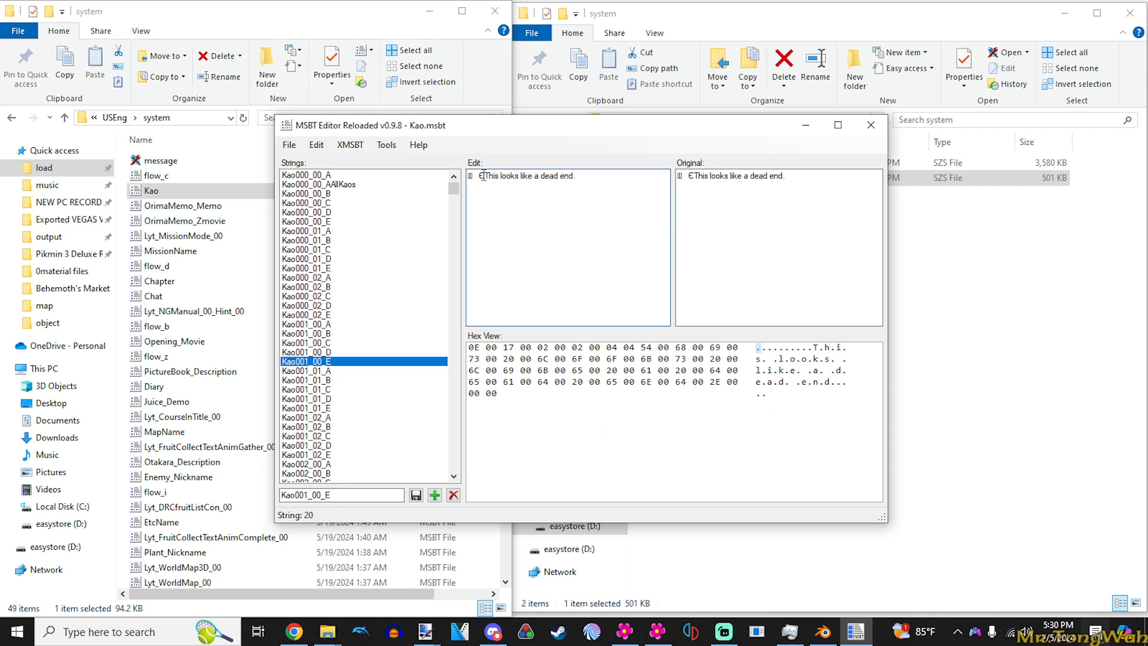
{"action": "mouse_move", "coordinate": [490, 178]}
{"action": "left_mouse_down"}
{"action": "mouse_move", "coordinate": [434, 179]}
{"action": "mouse_move", "coordinate": [474, 181]}
{"action": "left_mouse_up"}
- Replace the whole Kao185_00_A message with the copied control characters followed by "Hi YouTube"
{"action": "left_click_drag", "start_coordinate": [454, 191], "coordinate": [459, 407]}
{"action": "left_click", "coordinate": [335, 389]}
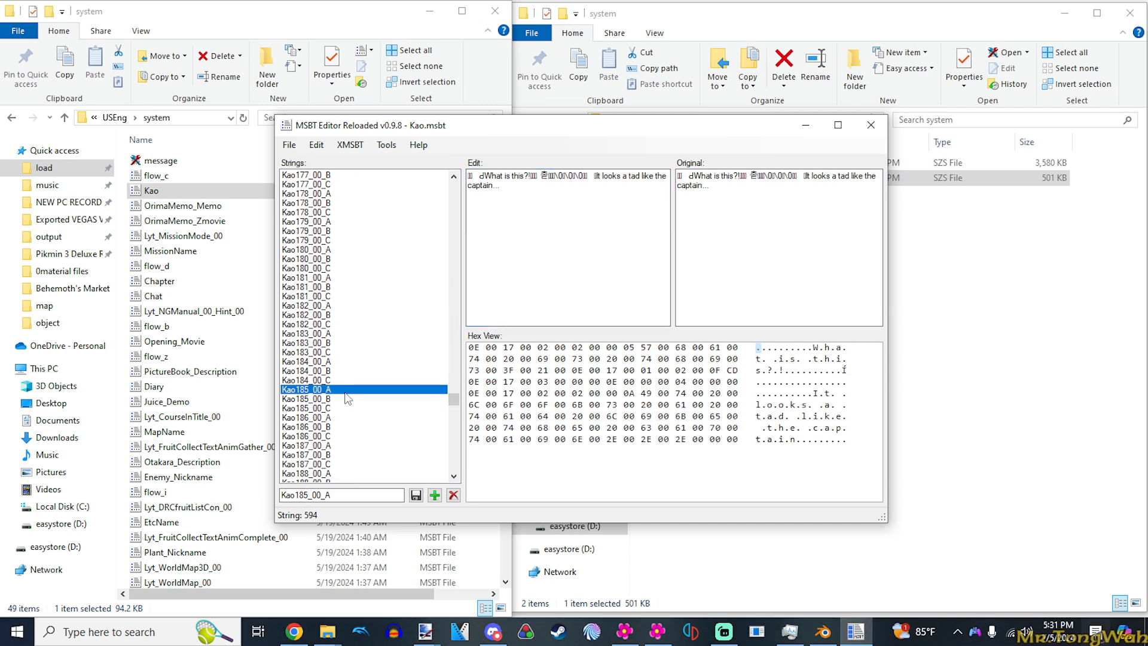
{"action": "key", "text": "ctrl+a"}
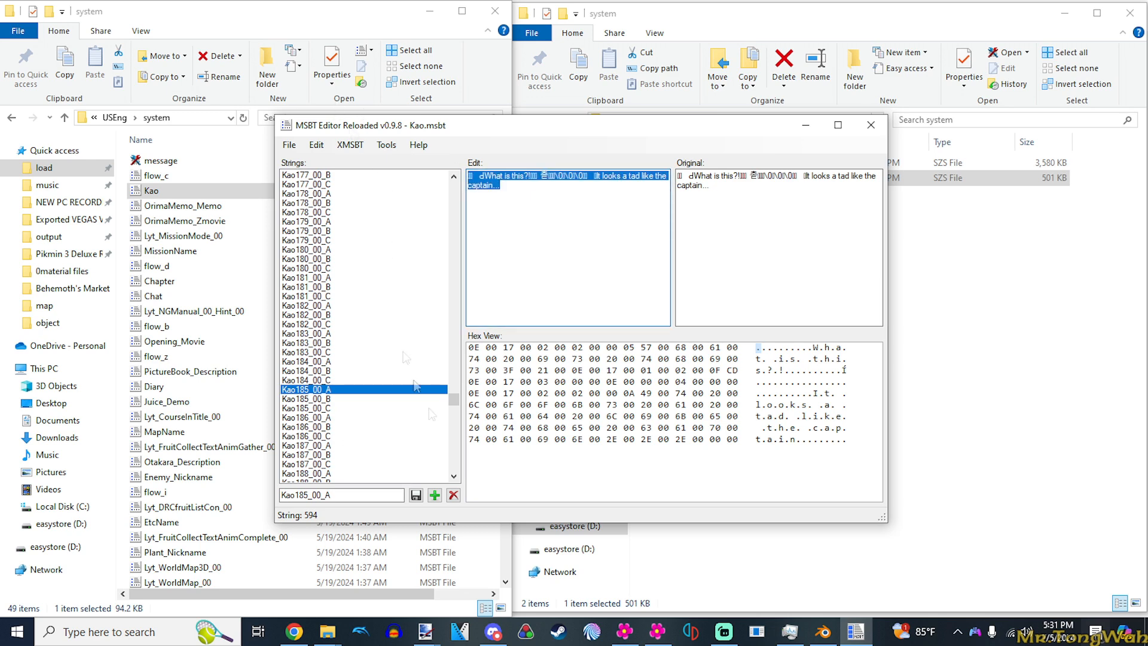
{"action": "key", "text": "BackSpace"}
{"action": "type", "text": "▯▯  ЄT"}
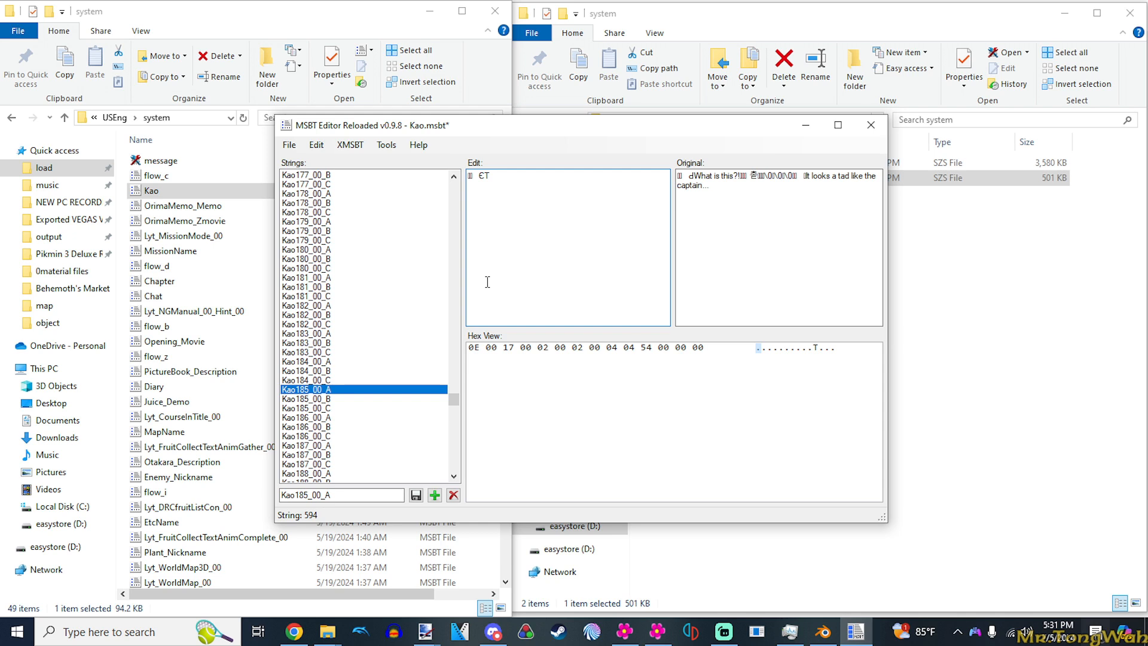
{"action": "key", "text": "BackSpace"}
{"action": "type", "text": "Hi YouTube"}
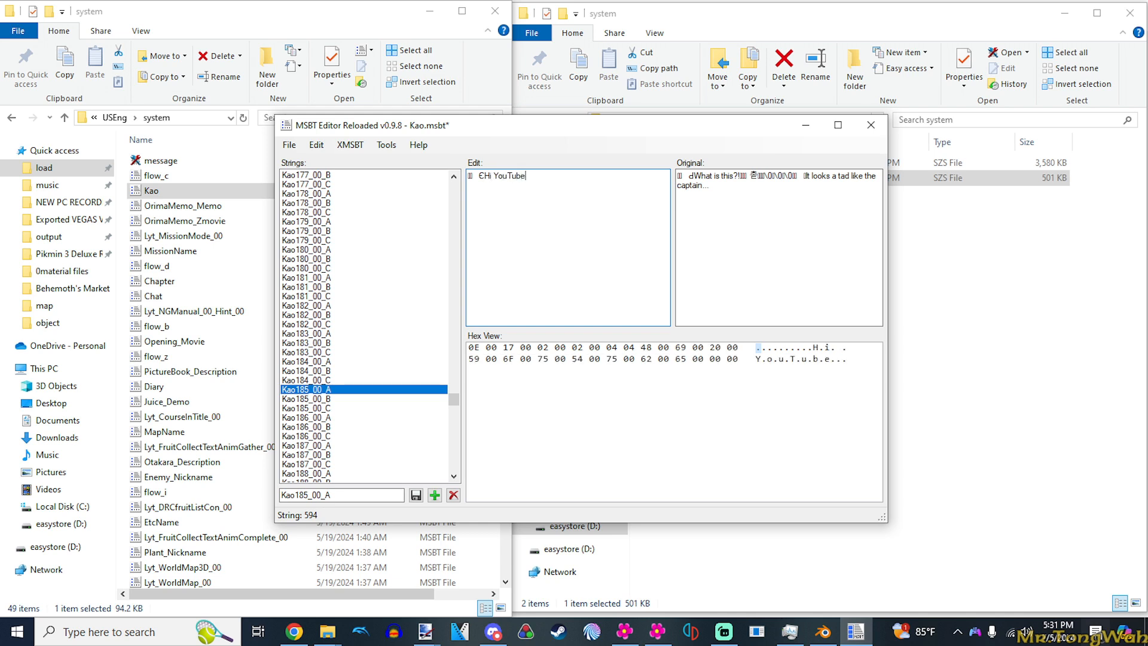
{"action": "type", "text": ", this is"}
- Extend the Kao185_00_A message with ", this is" and a second line "my tutorial.", and save Kao.msbt
{"action": "key", "text": "Return"}
{"action": "type", "text": "my"}
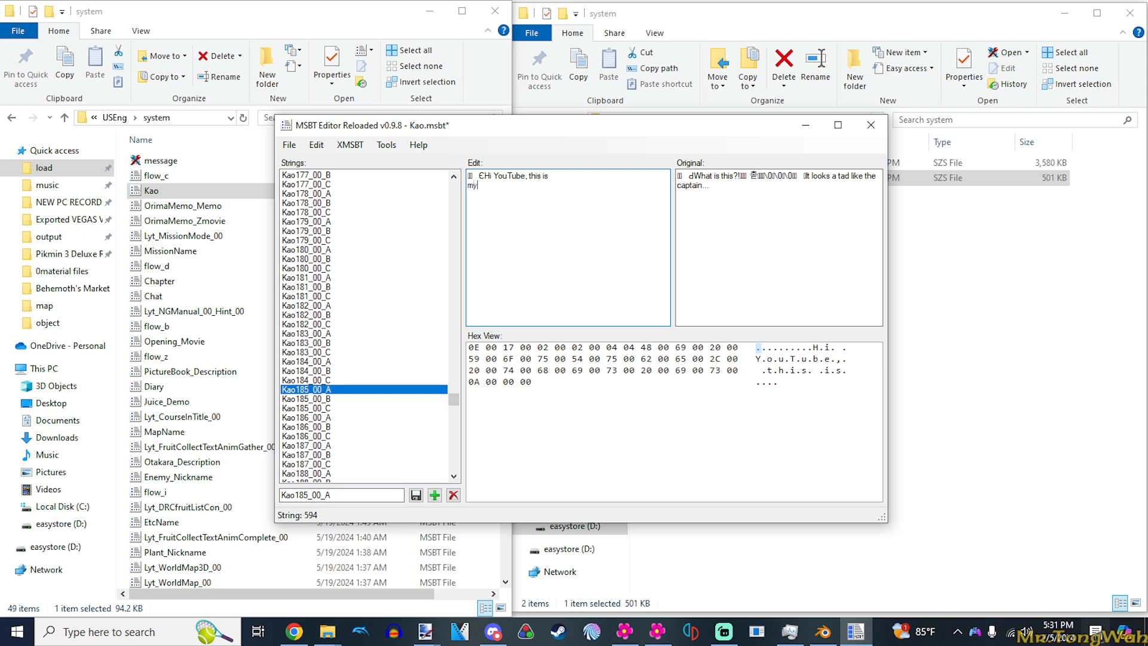
{"action": "type", "text": " tutorial/"}
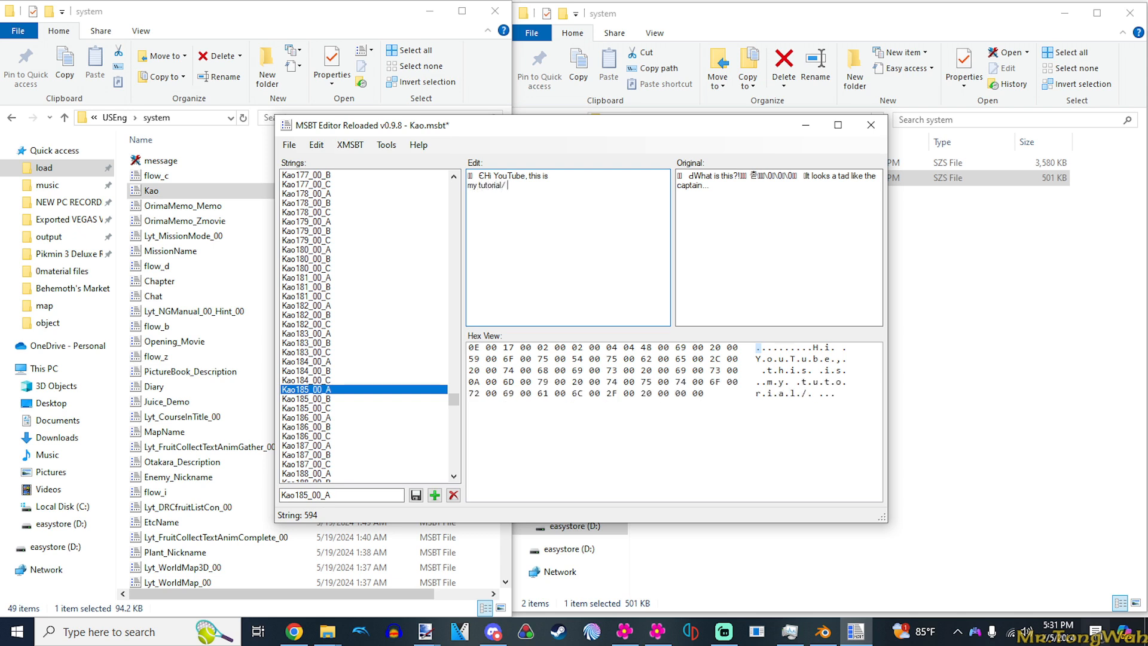
{"action": "key", "text": "BackSpace"}
{"action": "type", "text": "."}
{"action": "key", "text": "ctrl+s"}
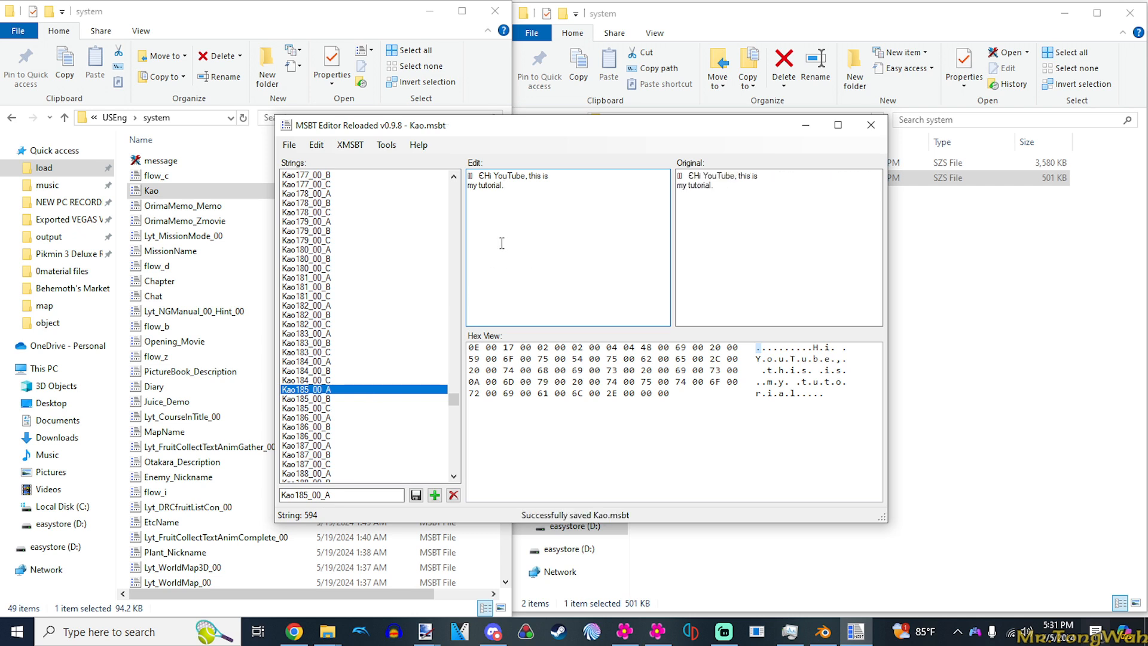
- Replace the Kao185_00_B message with a copy of the whole Kao185_00_A message and save Kao.msbt
{"action": "left_click", "coordinate": [311, 398]}
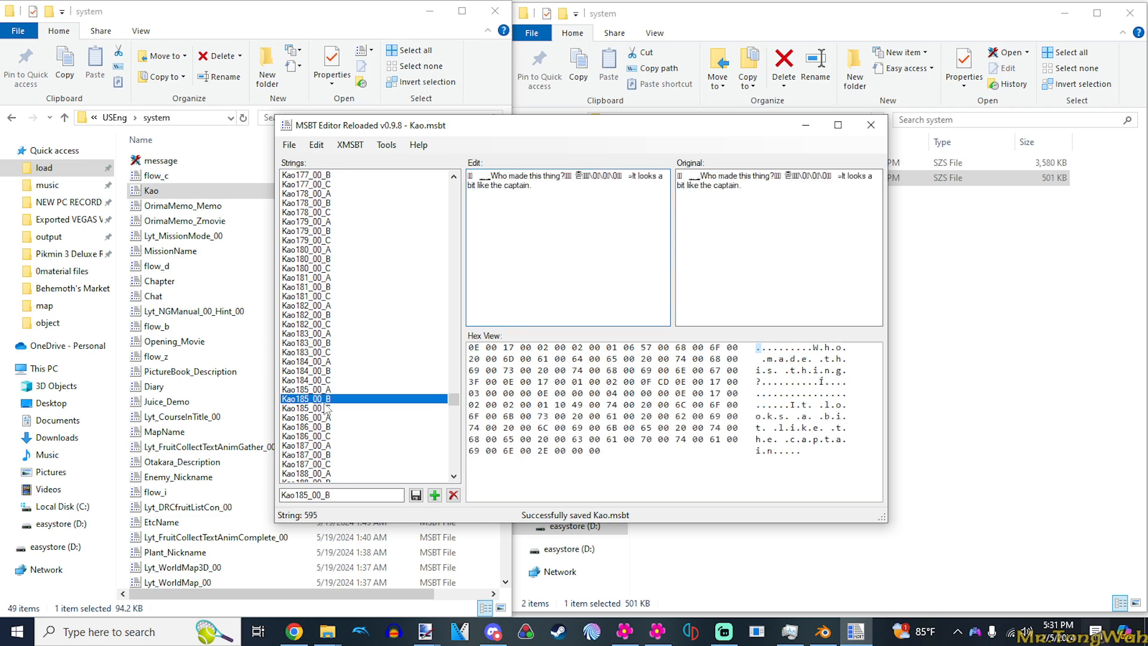
{"action": "left_click", "coordinate": [382, 390]}
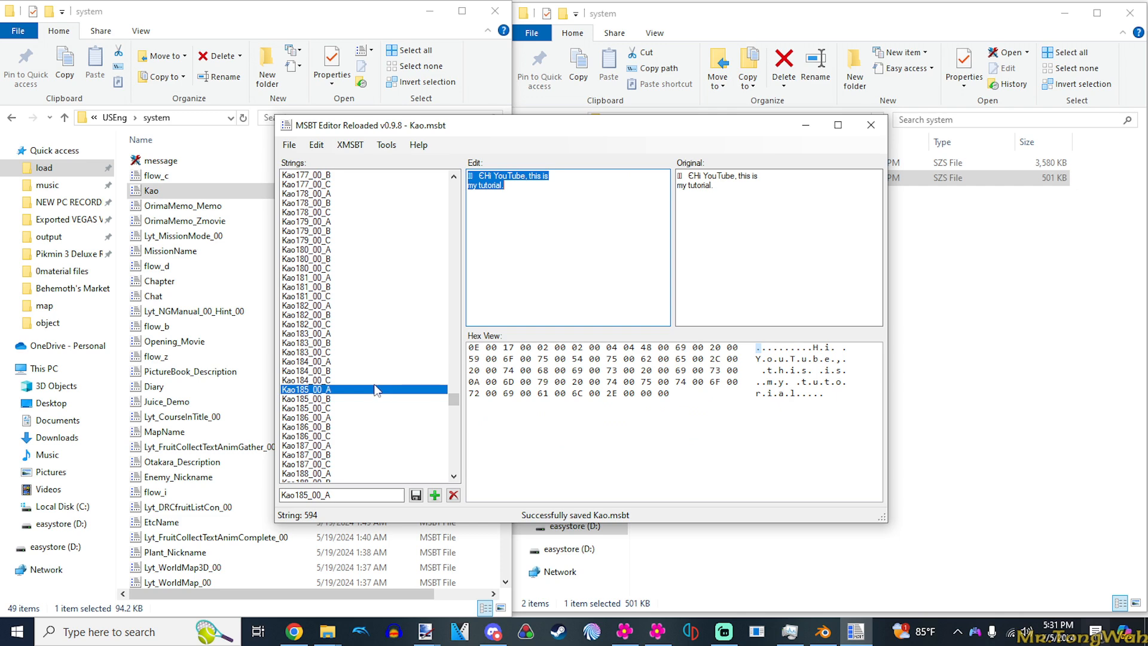
{"action": "left_click", "coordinate": [364, 399]}
{"action": "type", "text": "Hi YouTube, this is my tutorial."}
{"action": "key", "text": "ctrl+s"}
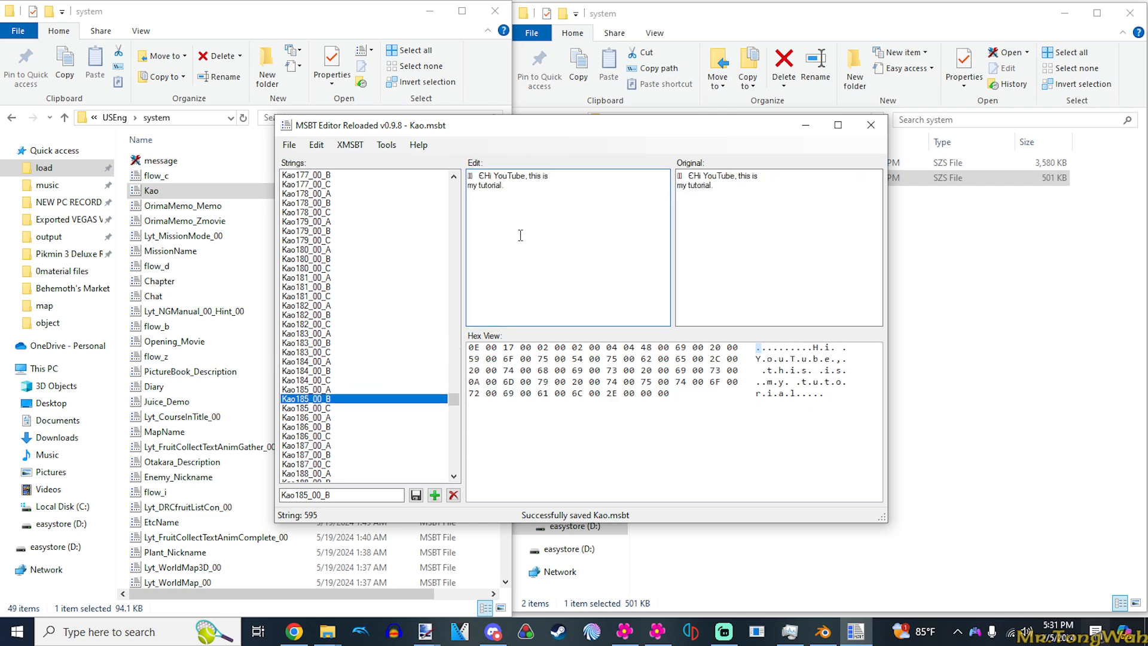
- Compare the Kao186_00_B message with the edited Kao185_00_B and Kao185_00_A messages
{"action": "left_click", "coordinate": [335, 428]}
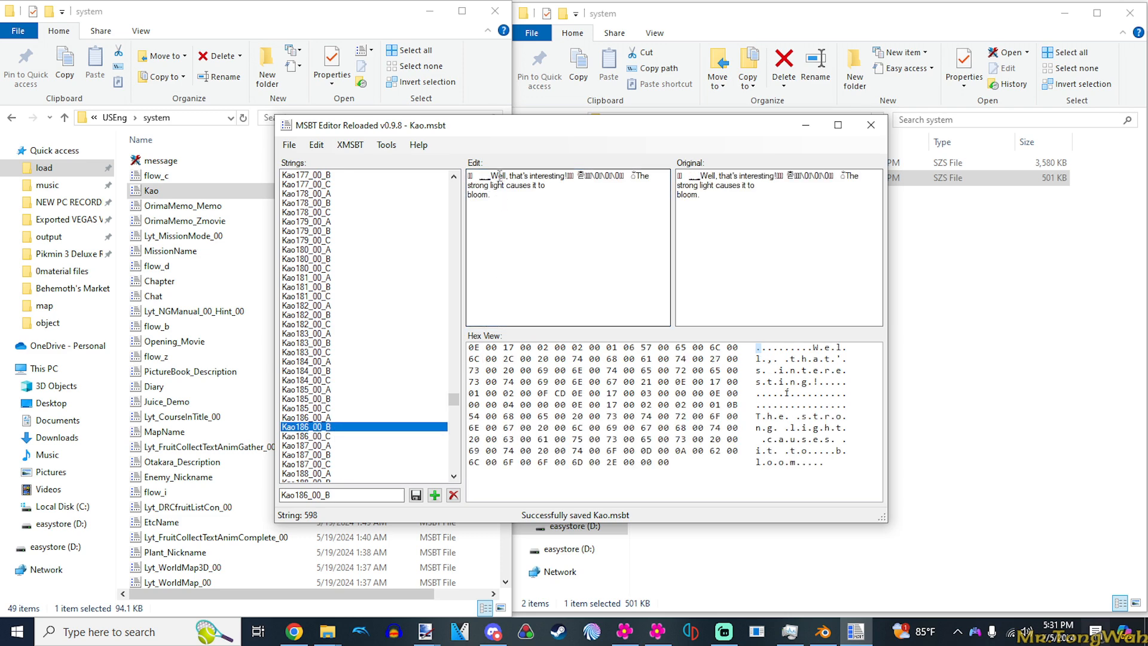
{"action": "left_click", "coordinate": [336, 399]}
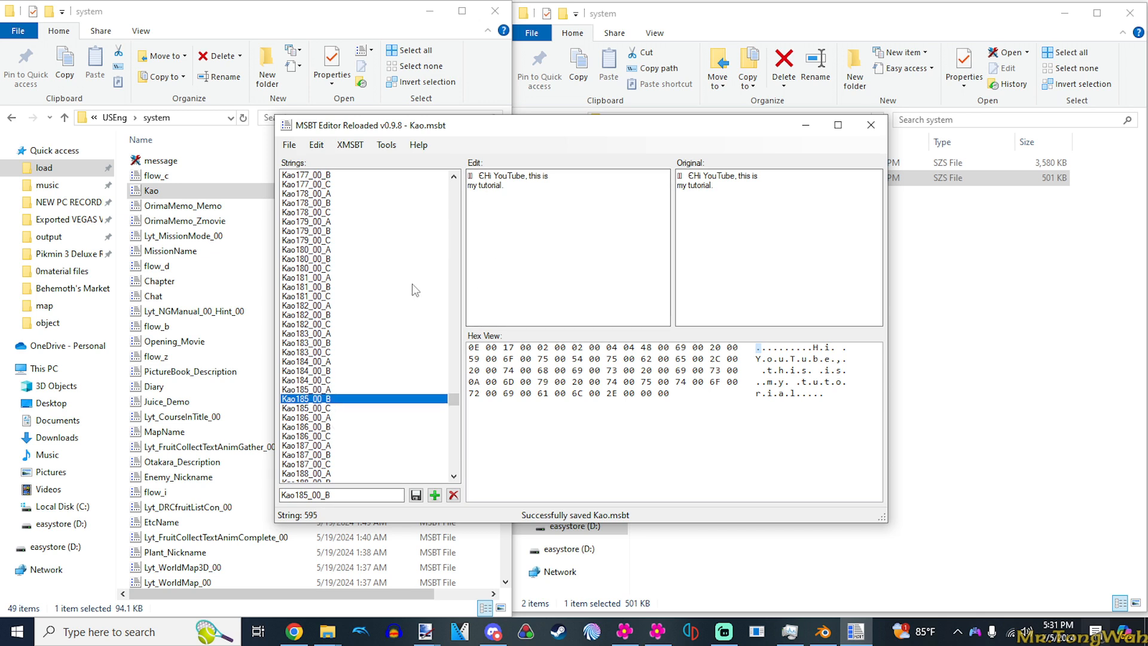
{"action": "left_click", "coordinate": [333, 390]}
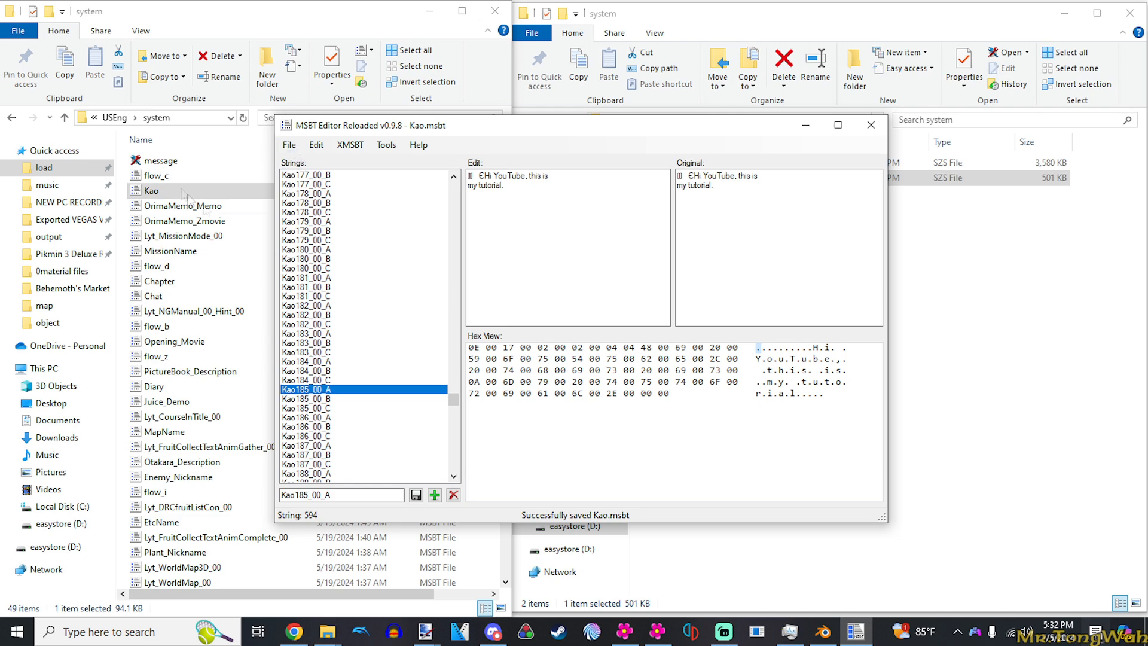
- Open the message.szs archive from the mod's USEng system folder in Toolbox, expand it and sort its file list
{"action": "left_click", "coordinate": [185, 160]}
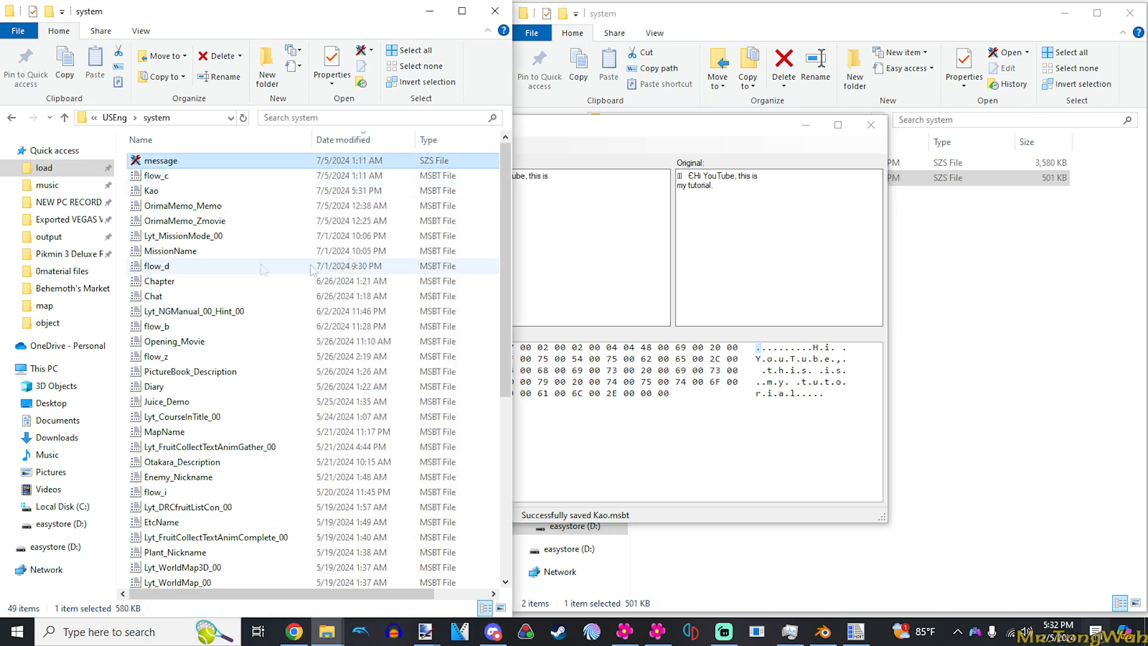
{"action": "key", "text": "Return"}
{"action": "left_click", "coordinate": [149, 270]}
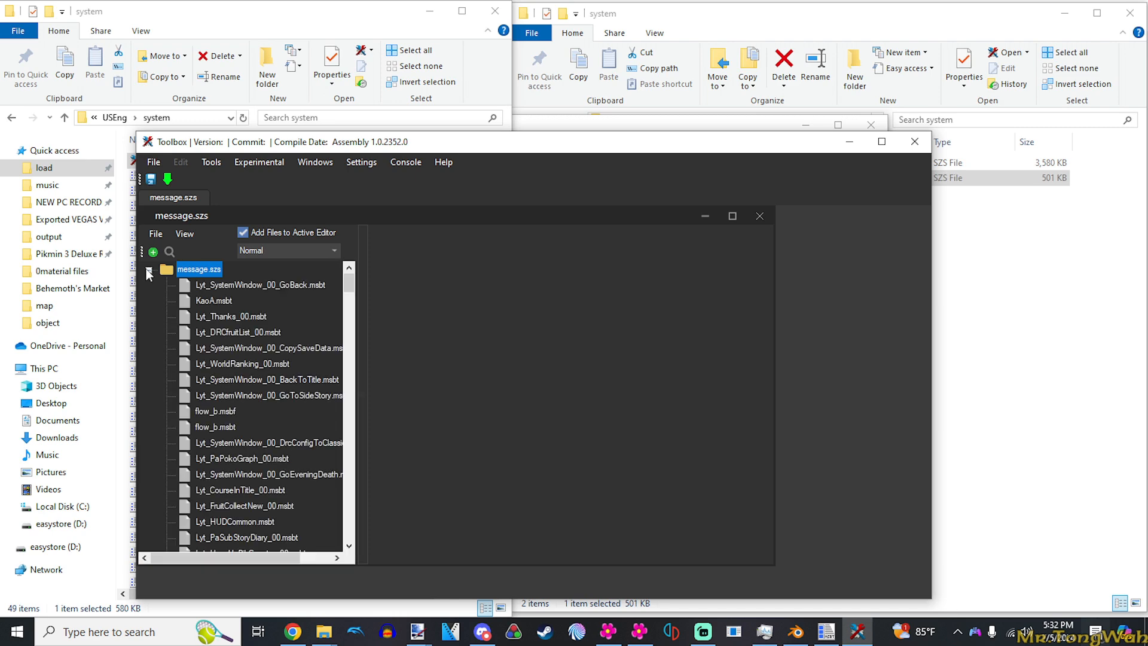
{"action": "left_click", "coordinate": [184, 233]}
{"action": "left_click", "coordinate": [208, 262]}
- Replace Kao.msbt inside message.szs with the edited Kao file from the 2 RE Pikmin3DX mod's romfs USEng system folder
{"action": "scroll", "coordinate": [255, 423], "scroll_direction": "down", "scroll_amount": 7}
{"action": "right_click", "coordinate": [211, 414]}
{"action": "right_click", "coordinate": [197, 421]}
{"action": "left_click", "coordinate": [287, 476]}
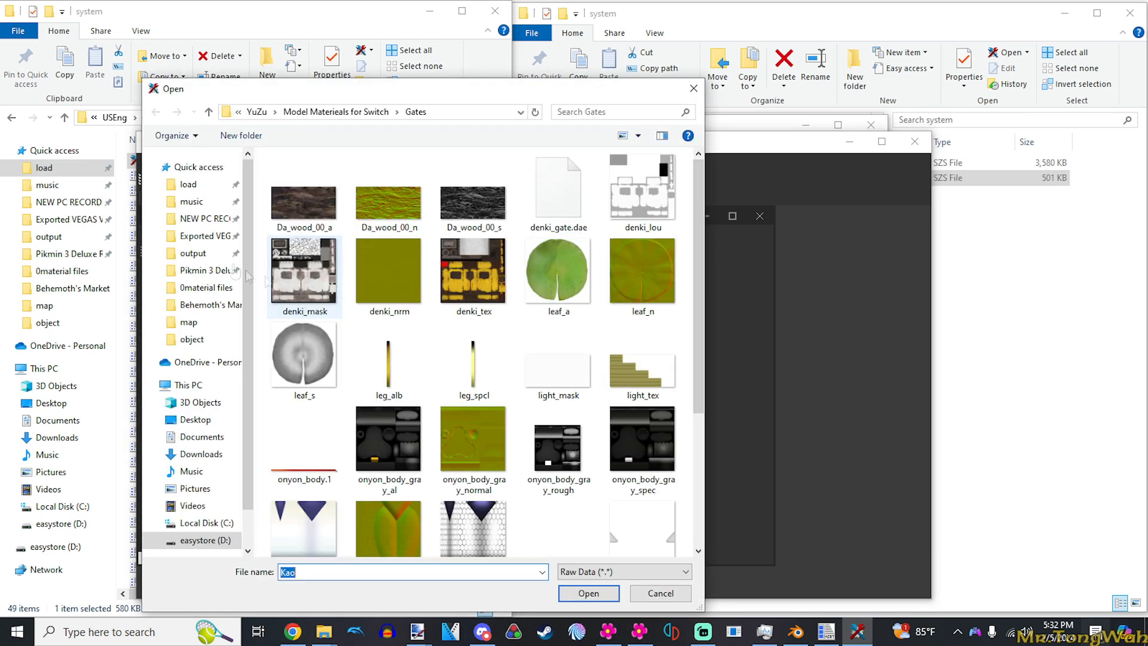
{"action": "left_click", "coordinate": [189, 185]}
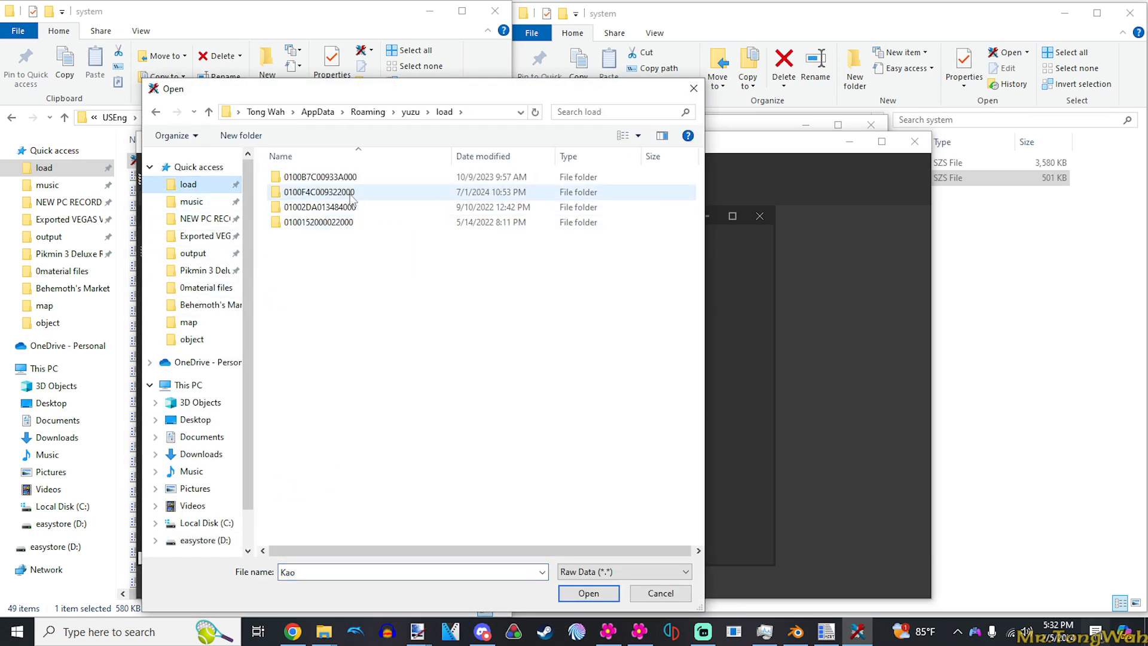
{"action": "double_click", "coordinate": [305, 194]}
{"action": "scroll", "coordinate": [327, 224], "scroll_direction": "down", "scroll_amount": 4}
{"action": "scroll", "coordinate": [327, 224], "scroll_direction": "up", "scroll_amount": 4}
{"action": "double_click", "coordinate": [323, 207]}
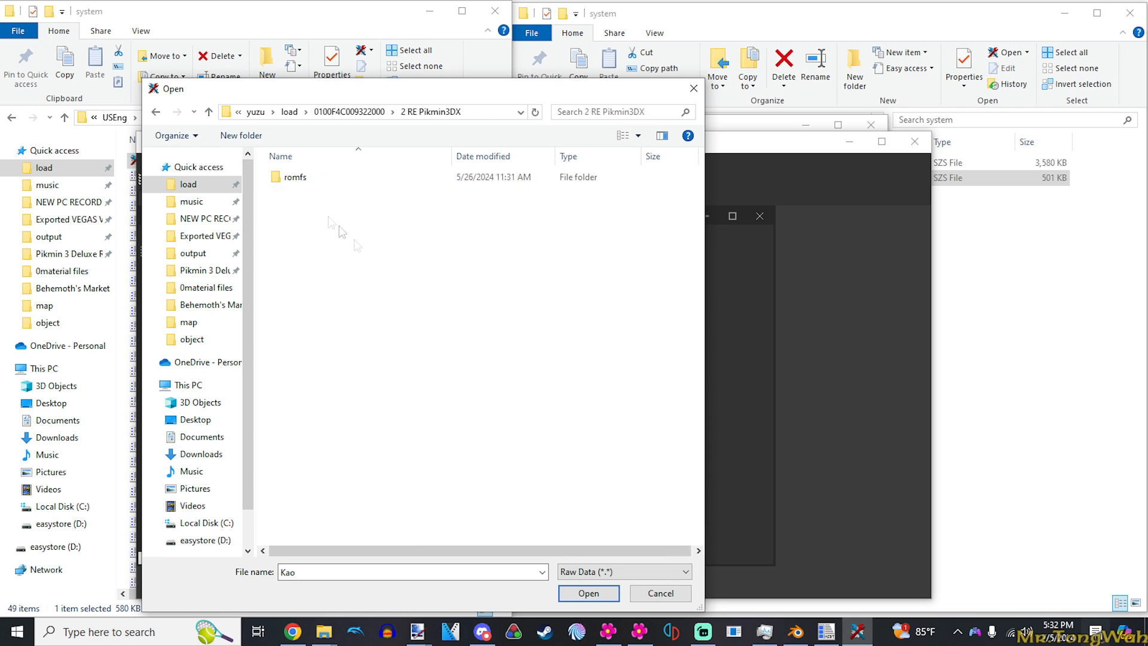
{"action": "double_click", "coordinate": [302, 177]}
{"action": "double_click", "coordinate": [318, 196]}
{"action": "double_click", "coordinate": [314, 182]}
{"action": "double_click", "coordinate": [319, 191]}
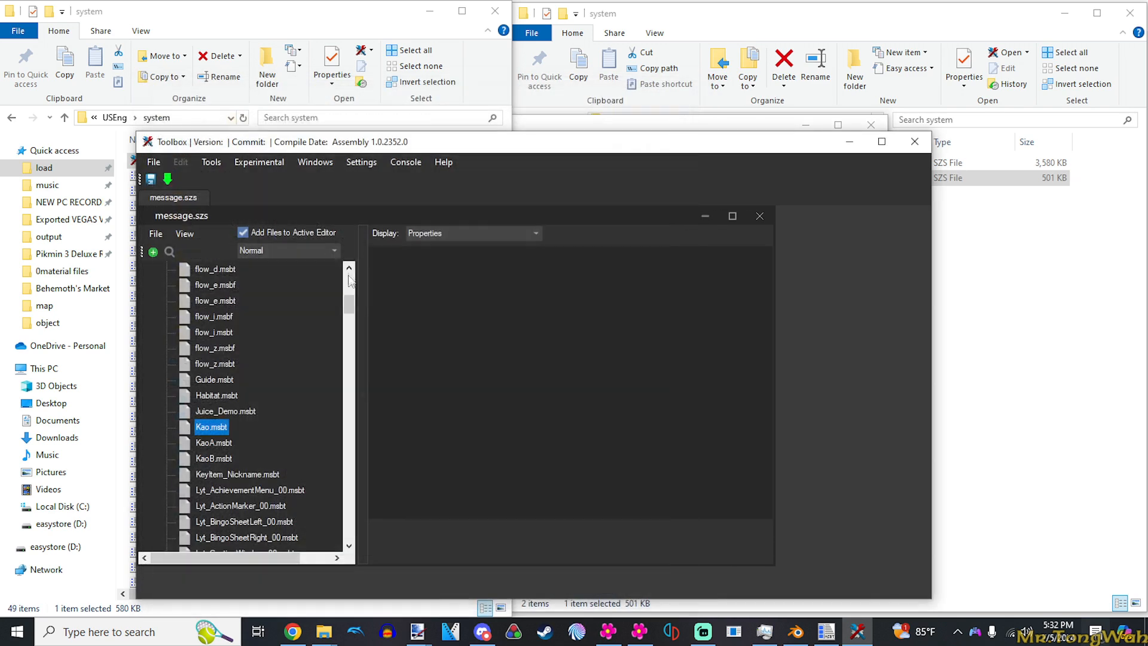
- Save message.szs with Yaz0 compression and minimize Toolbox
{"action": "key", "text": "ctrl+s"}
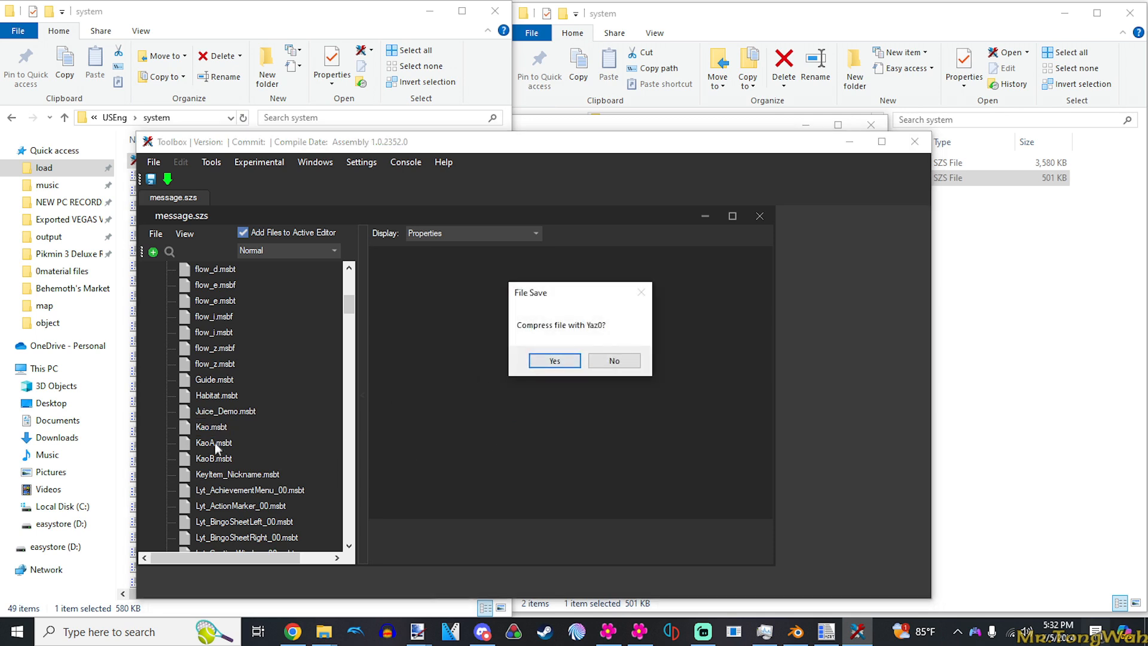
{"action": "left_click", "coordinate": [555, 360]}
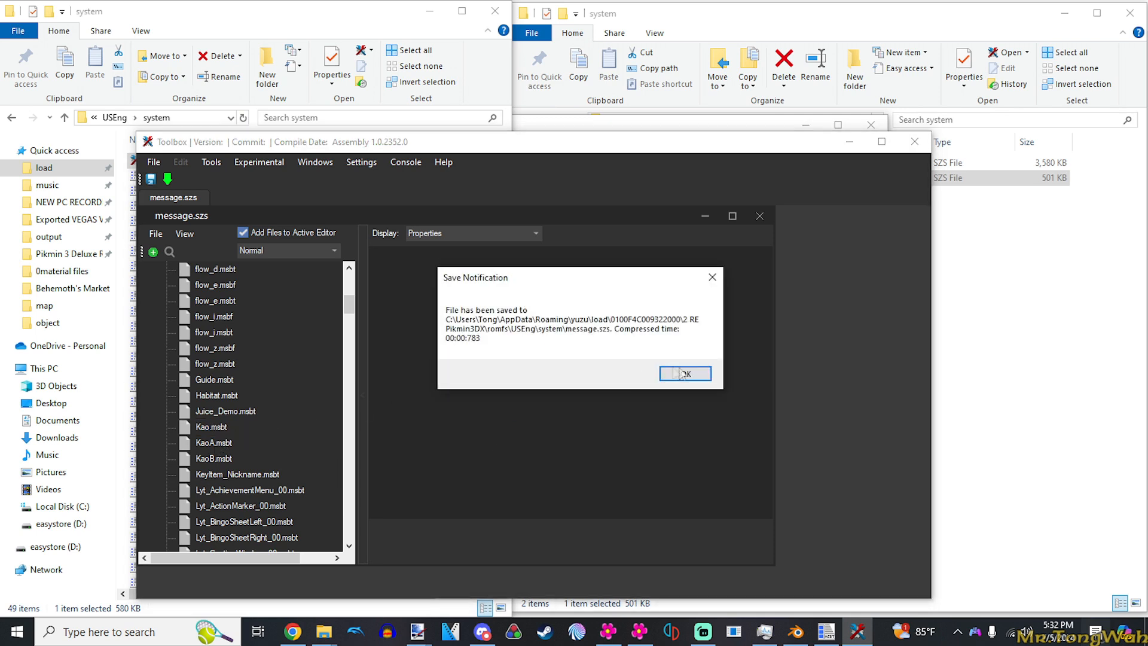
{"action": "left_click", "coordinate": [686, 374]}
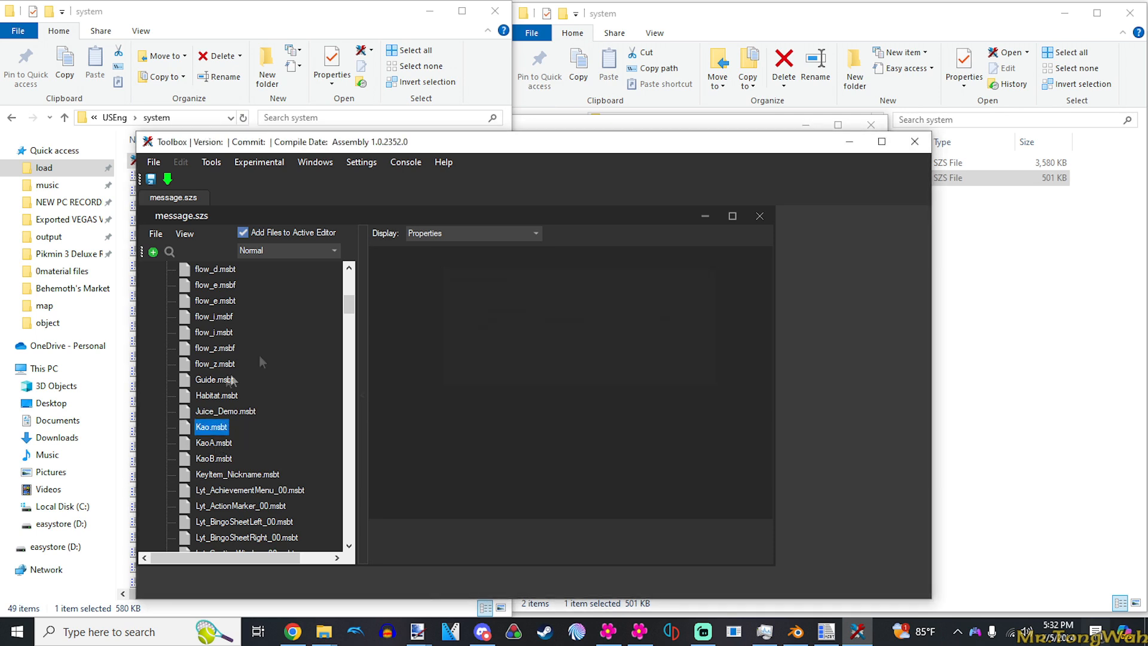
{"action": "left_click", "coordinate": [850, 142]}
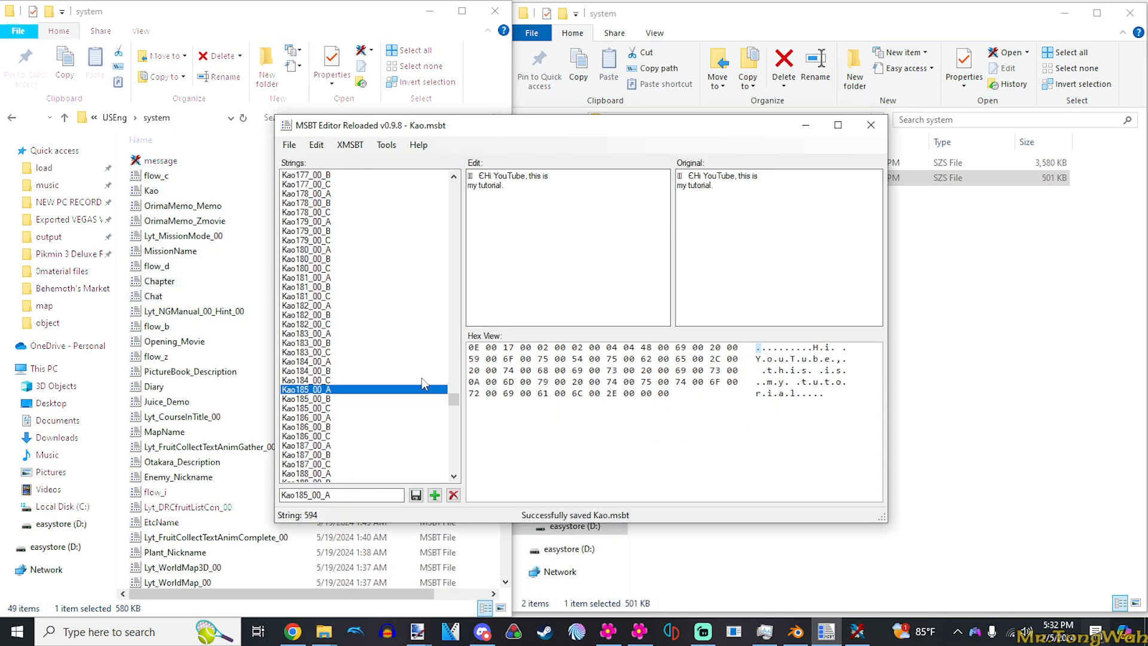
- Add the new strings Kao261_00_A, Kao261_00_B and Kao261_00_C after Kao260_00_C in Kao.msbt, then select Kao261_00_A
{"action": "left_click_drag", "start_coordinate": [452, 399], "coordinate": [422, 474]}
{"action": "left_click", "coordinate": [350, 455]}
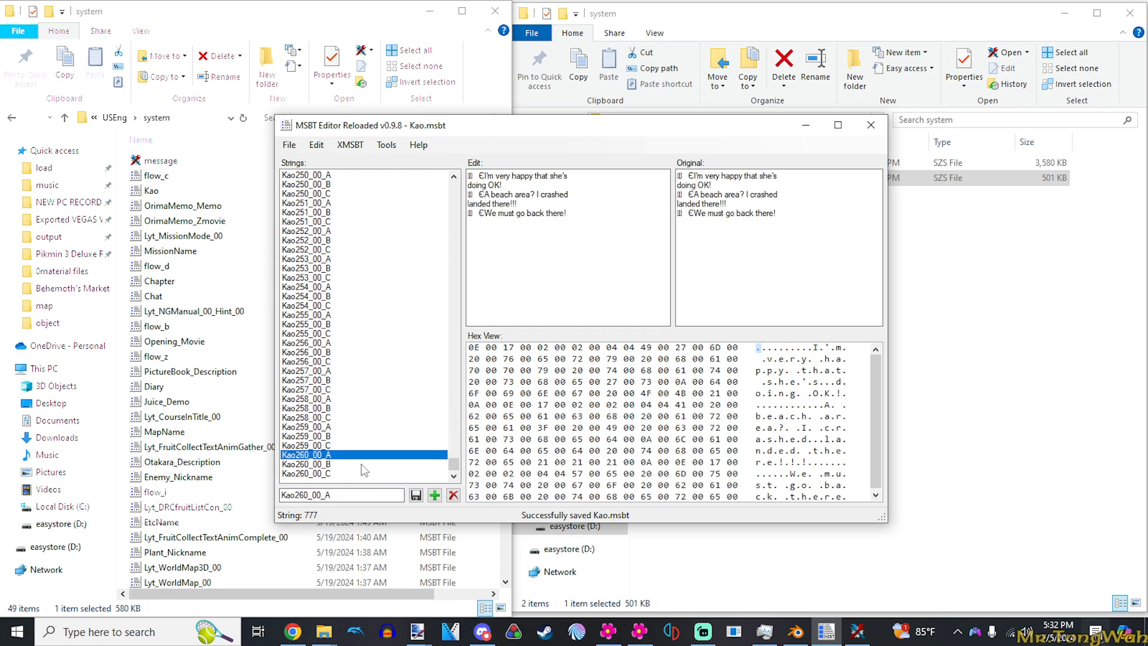
{"action": "left_click", "coordinate": [357, 473]}
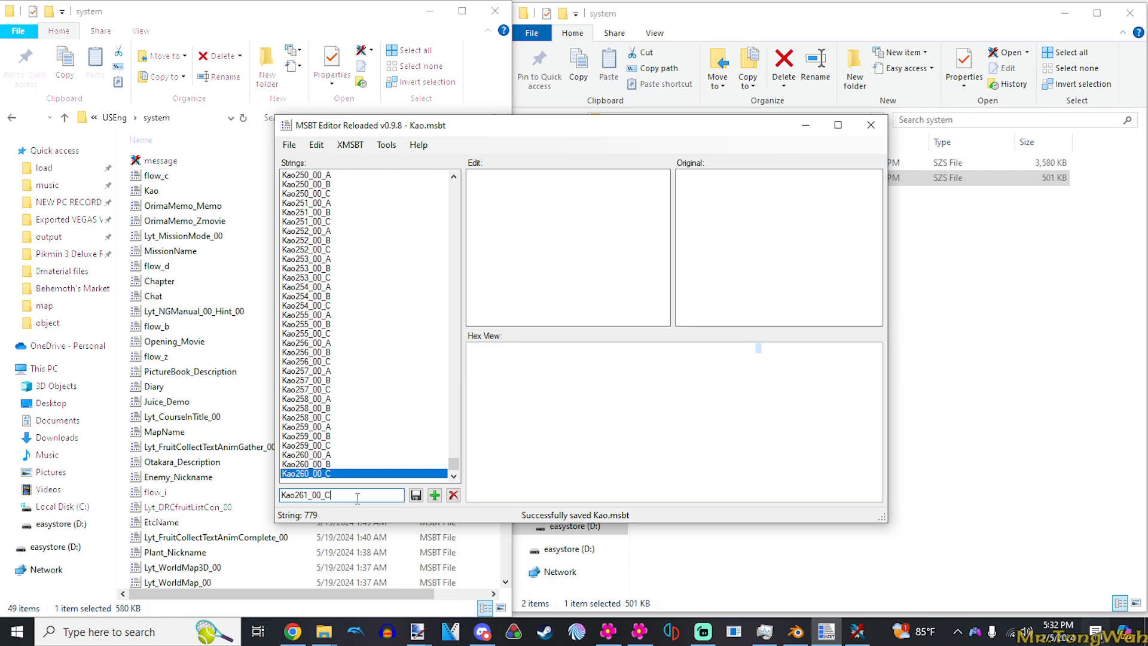
{"action": "left_click", "coordinate": [435, 495]}
{"action": "type", "text": "B"}
{"action": "left_click", "coordinate": [435, 495]}
{"action": "type", "text": "C"}
{"action": "left_click", "coordinate": [435, 495]}
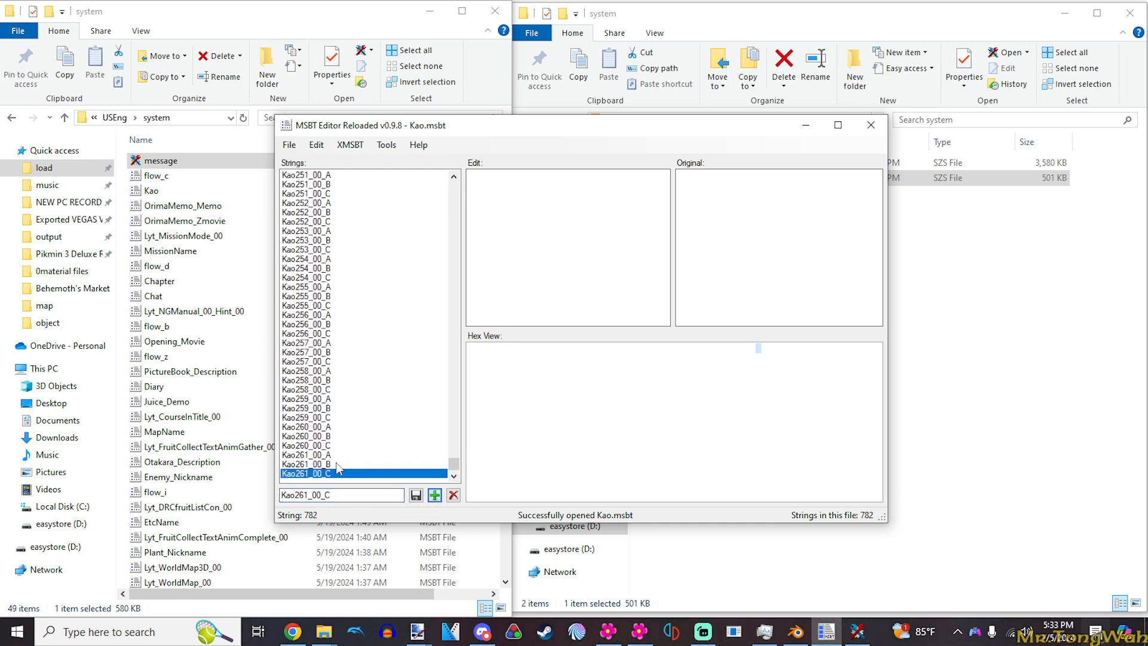
{"action": "left_click", "coordinate": [336, 464]}
{"action": "left_click", "coordinate": [336, 456]}
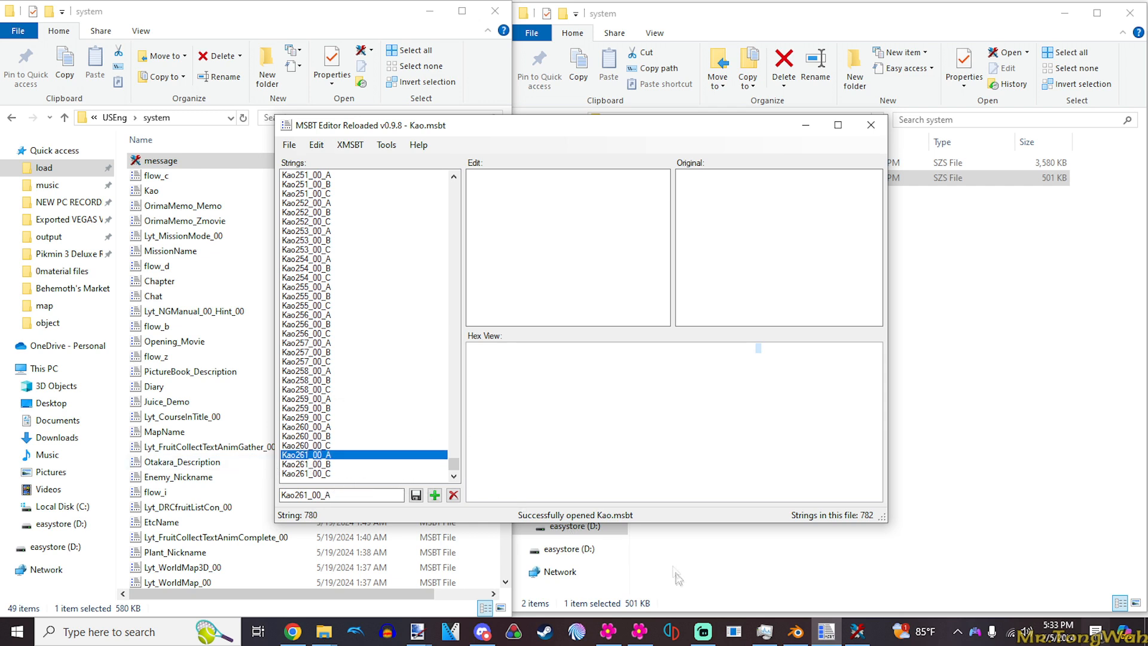
- Switch to Pikmin 3 Generators Editor and find and select the DemoArea object in the area below the red mushrooms
{"action": "left_click", "coordinate": [640, 631]}
{"action": "scroll", "coordinate": [371, 395], "scroll_direction": "down", "scroll_amount": 8}
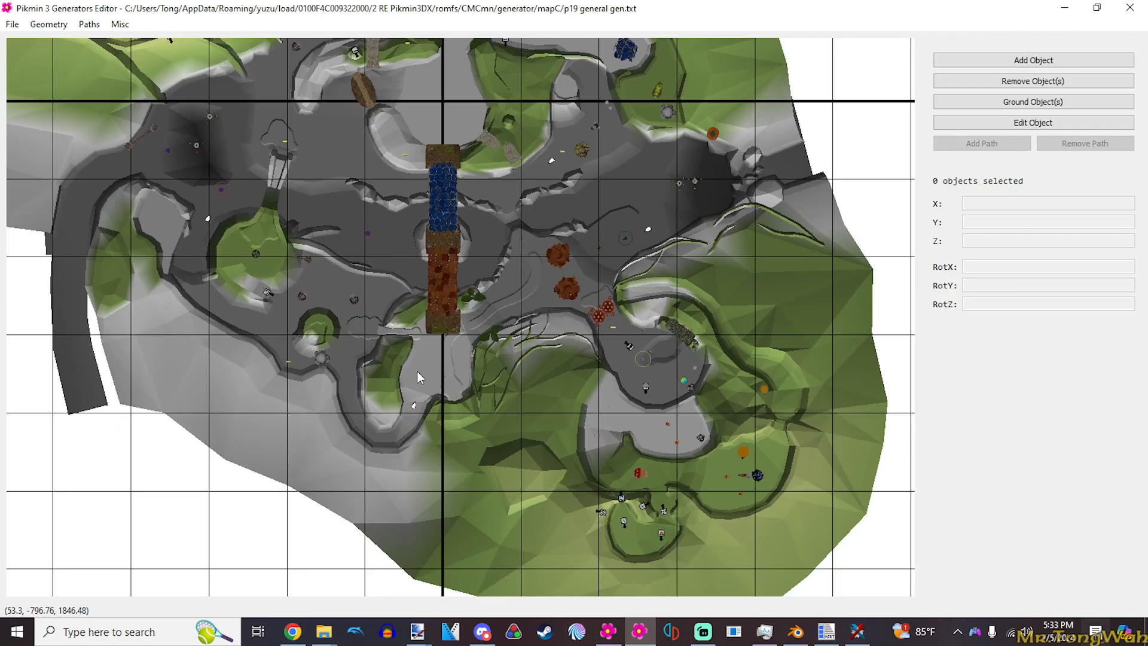
{"action": "scroll", "coordinate": [417, 370], "scroll_direction": "up", "scroll_amount": 10}
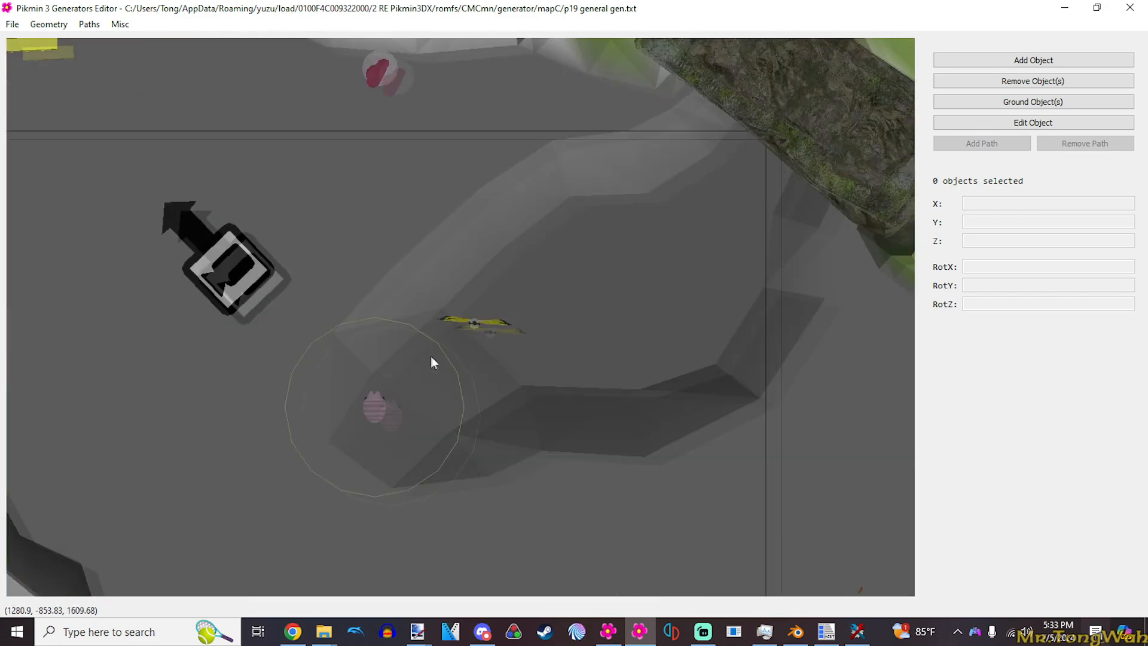
{"action": "left_click", "coordinate": [221, 266]}
{"action": "scroll", "coordinate": [221, 266], "scroll_direction": "up", "scroll_amount": 3}
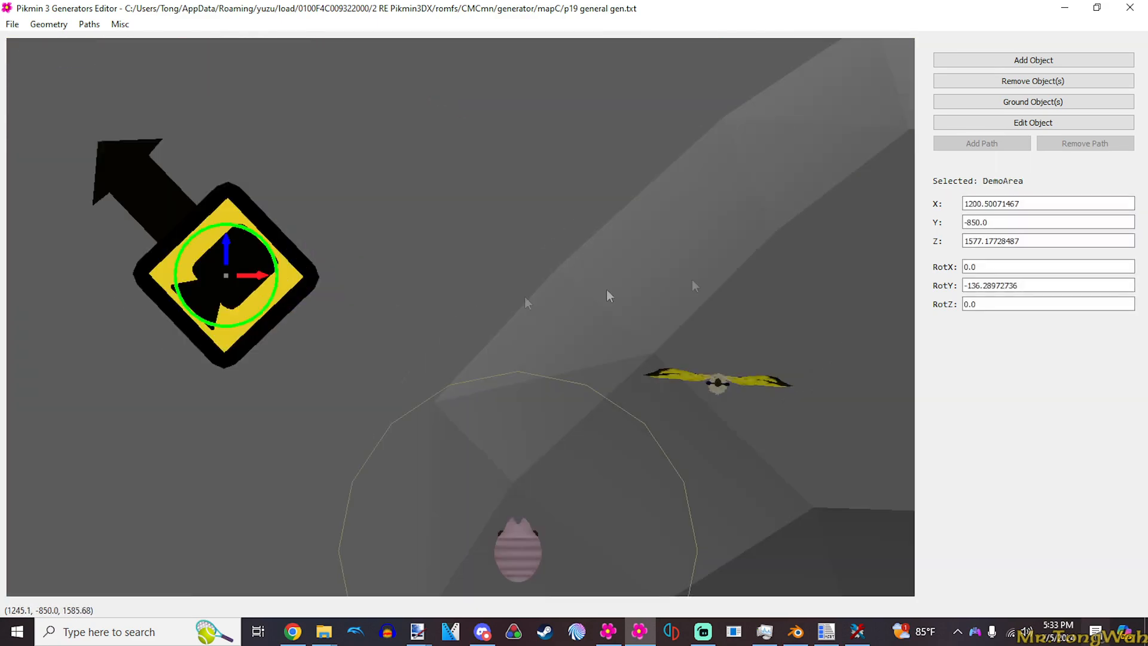
{"action": "left_click_drag", "start_coordinate": [211, 305], "coordinate": [558, 295]}
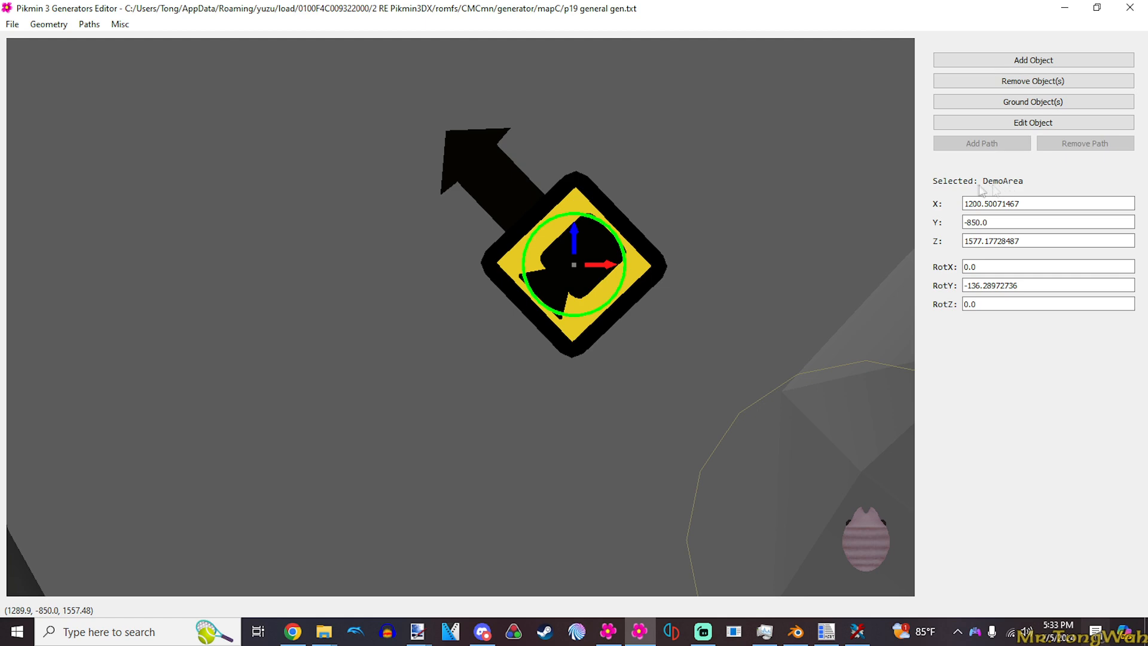
{"action": "scroll", "coordinate": [613, 337], "scroll_direction": "down", "scroll_amount": 2}
{"action": "left_click", "coordinate": [466, 288]}
{"action": "scroll", "coordinate": [459, 283], "scroll_direction": "down", "scroll_amount": 2}
{"action": "left_click", "coordinate": [488, 303]}
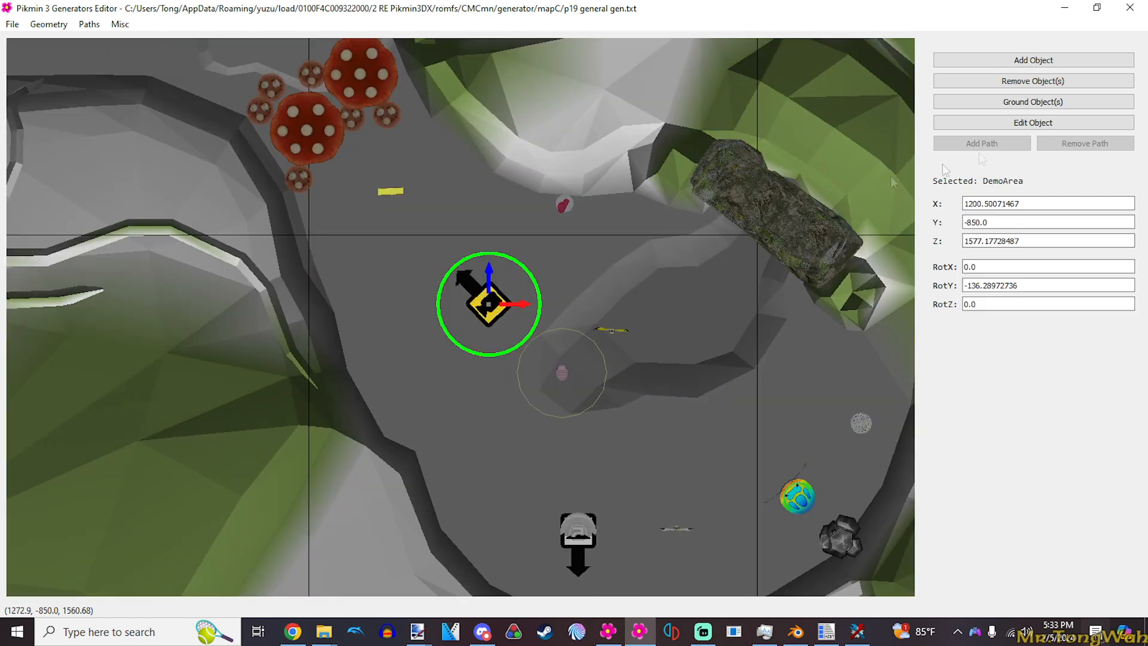
- Examine the mDemoName entry and other parameters in the DemoArea object's data, then close it and deselect the object
{"action": "left_click", "coordinate": [1016, 123]}
{"action": "scroll", "coordinate": [302, 164], "scroll_direction": "down", "scroll_amount": 12}
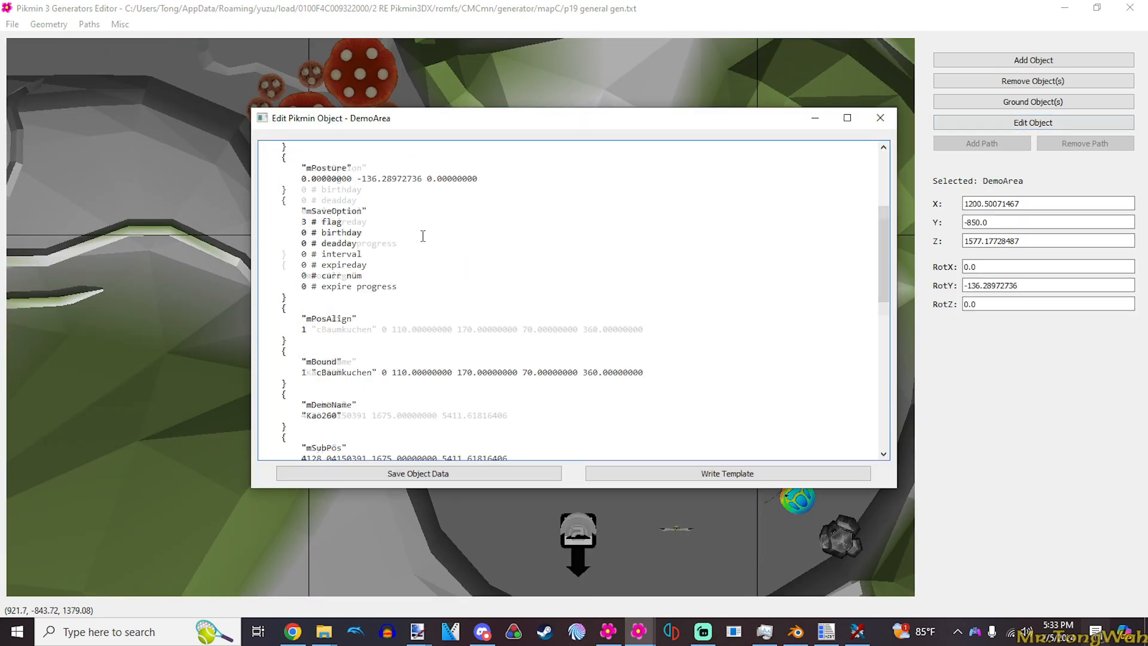
{"action": "scroll", "coordinate": [325, 237], "scroll_direction": "up", "scroll_amount": 9}
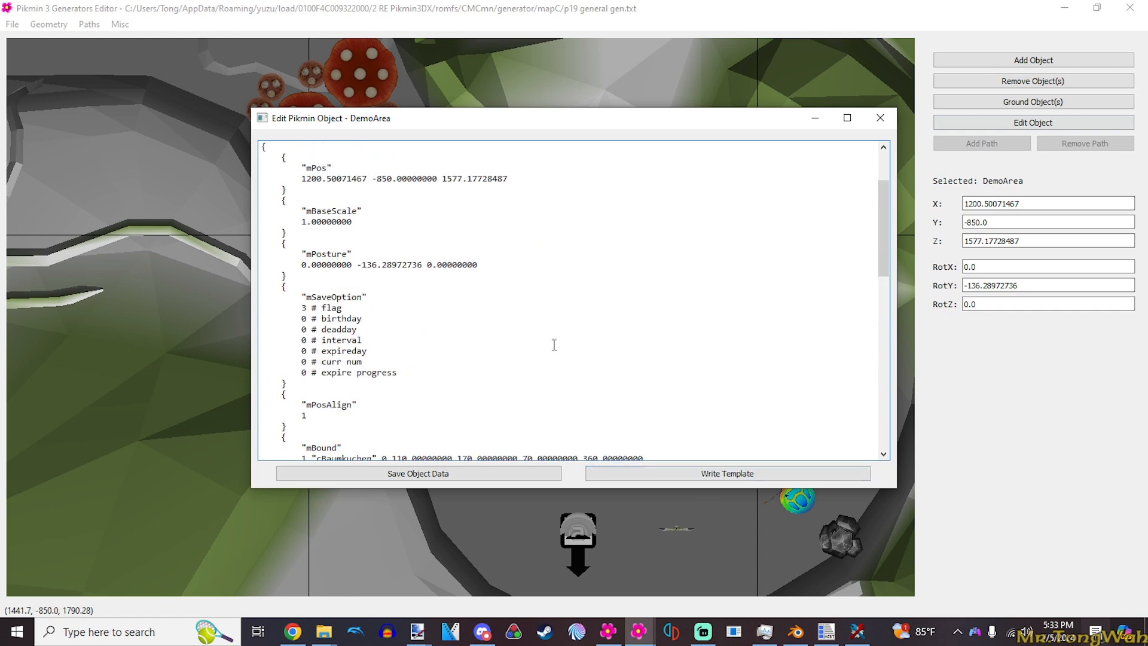
{"action": "scroll", "coordinate": [496, 359], "scroll_direction": "down", "scroll_amount": 5}
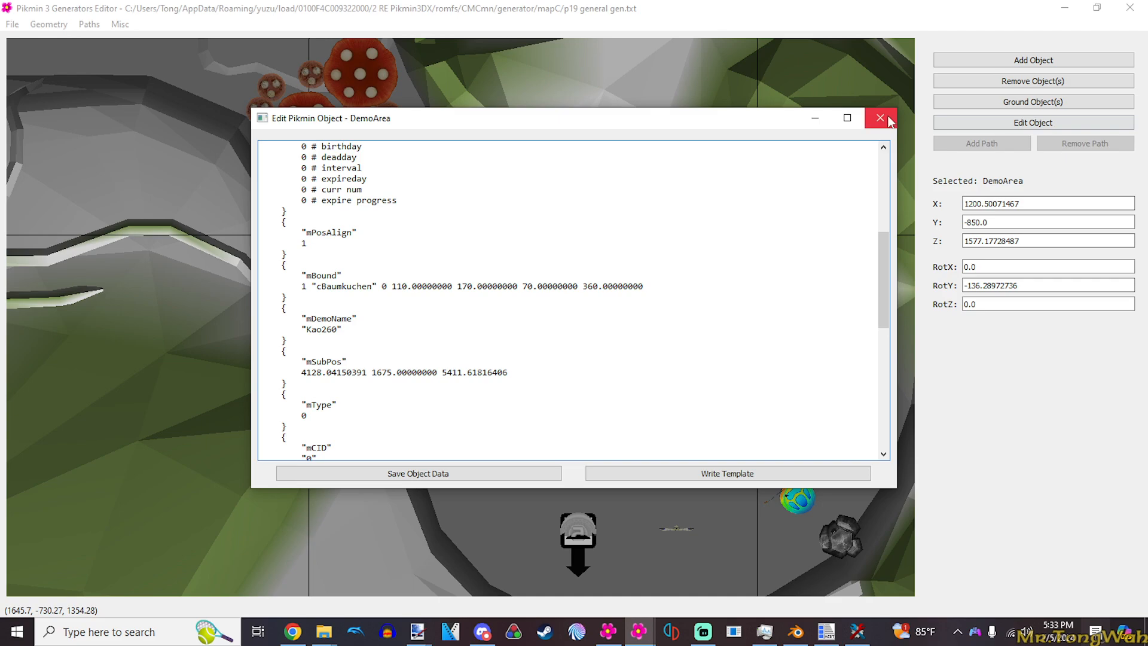
{"action": "left_click", "coordinate": [891, 121]}
{"action": "left_click", "coordinate": [555, 263]}
- Start a new object from the demoareatest.txt template in the my templates category
{"action": "scroll", "coordinate": [554, 266], "scroll_direction": "down", "scroll_amount": 6}
{"action": "left_click_drag", "start_coordinate": [375, 309], "coordinate": [673, 282]}
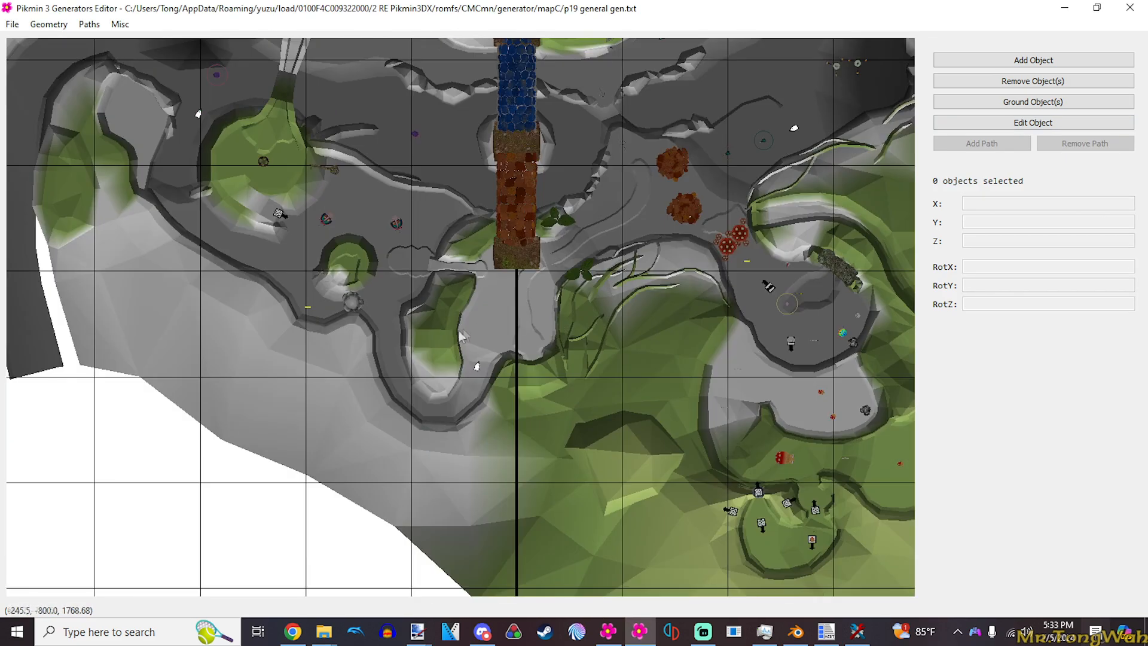
{"action": "left_click_drag", "start_coordinate": [478, 327], "coordinate": [403, 332]}
{"action": "scroll", "coordinate": [501, 348], "scroll_direction": "up", "scroll_amount": 5}
{"action": "left_click", "coordinate": [1042, 62]}
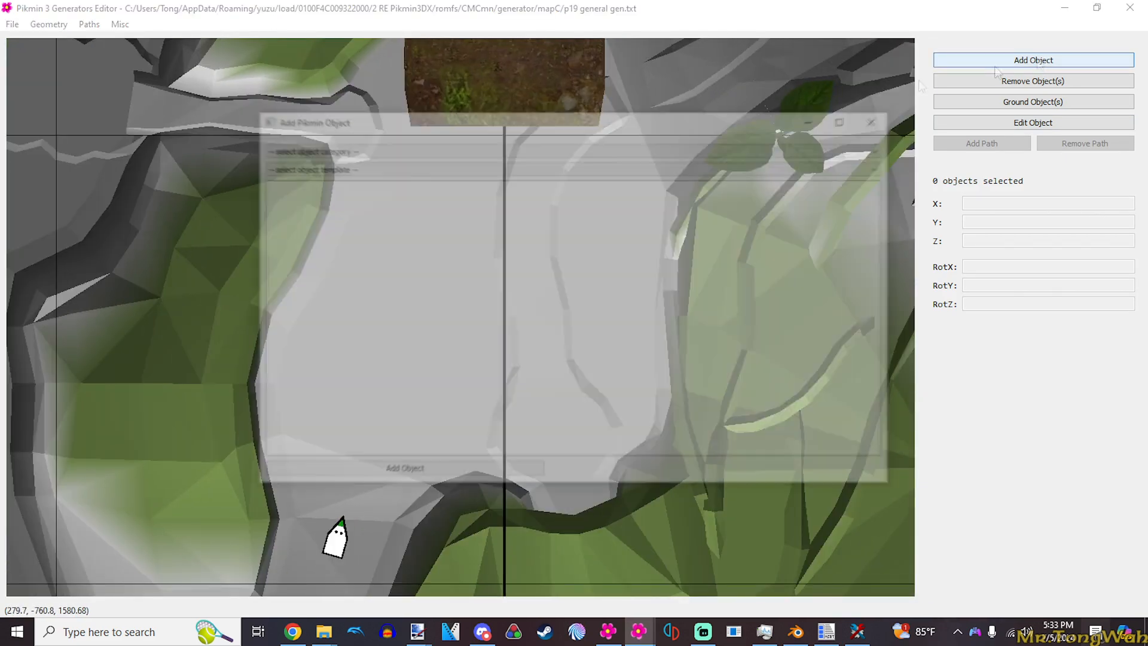
{"action": "left_click", "coordinate": [379, 149]}
{"action": "scroll", "coordinate": [313, 210], "scroll_direction": "down", "scroll_amount": 3}
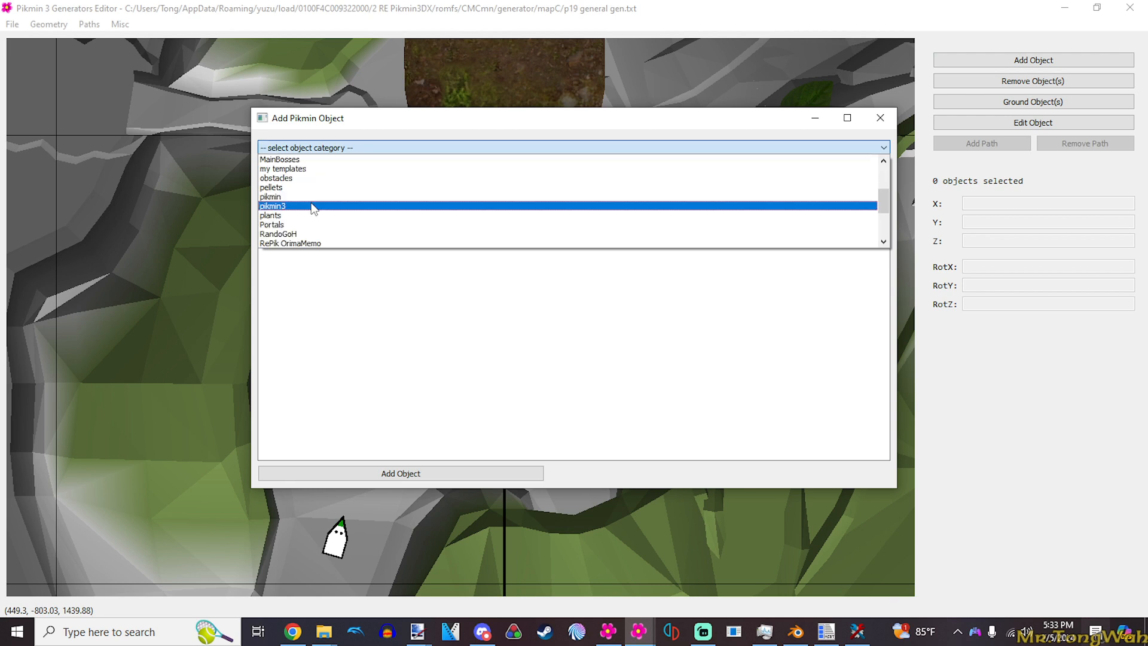
{"action": "left_click", "coordinate": [295, 169]}
{"action": "left_click", "coordinate": [295, 167]}
{"action": "scroll", "coordinate": [297, 185], "scroll_direction": "down", "scroll_amount": 2}
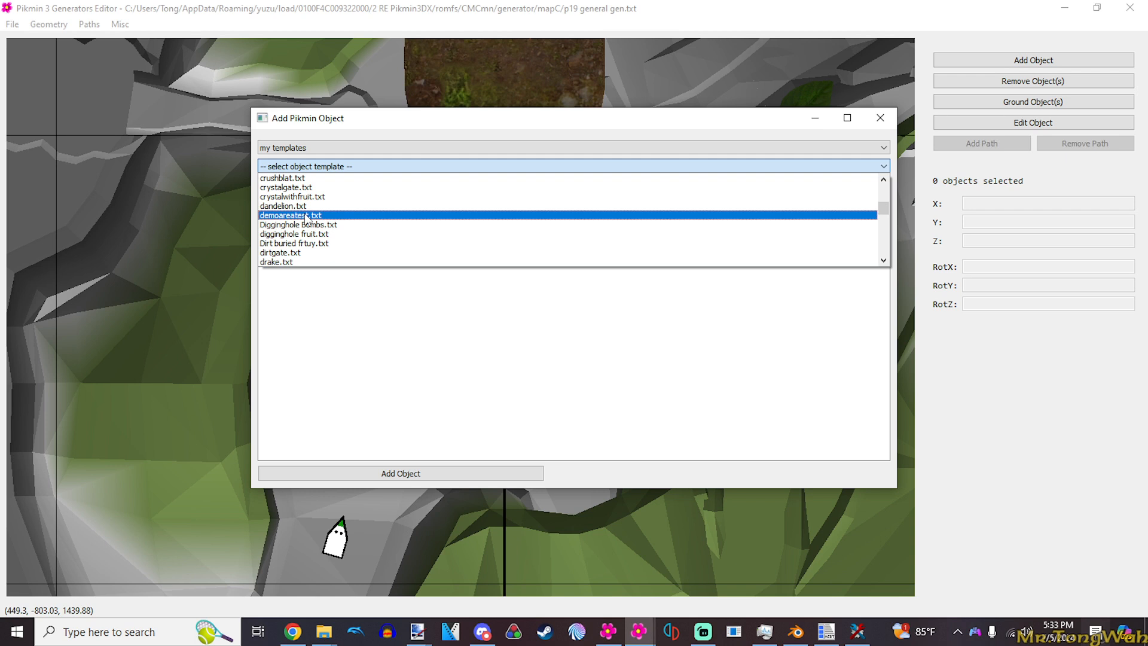
{"action": "left_click", "coordinate": [306, 218]}
- Review the demoareatest.txt template's parameters around the mBound, mDemoName and mType entries
{"action": "scroll", "coordinate": [392, 260], "scroll_direction": "down", "scroll_amount": 10}
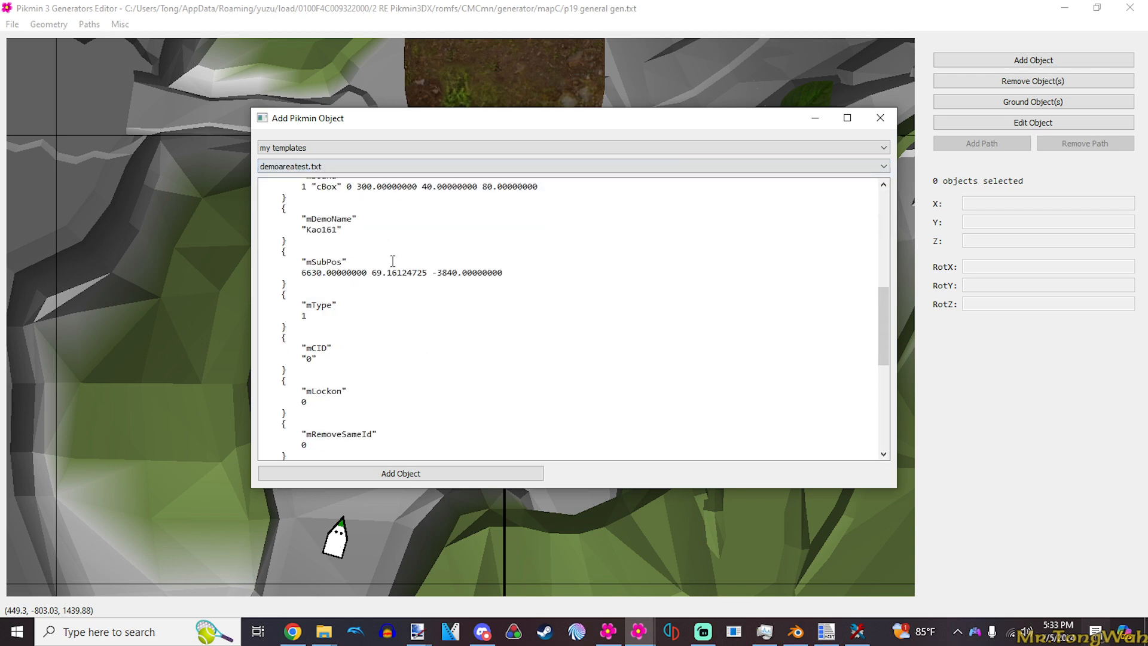
{"action": "scroll", "coordinate": [393, 261], "scroll_direction": "down", "scroll_amount": 5}
{"action": "scroll", "coordinate": [392, 261], "scroll_direction": "up", "scroll_amount": 8}
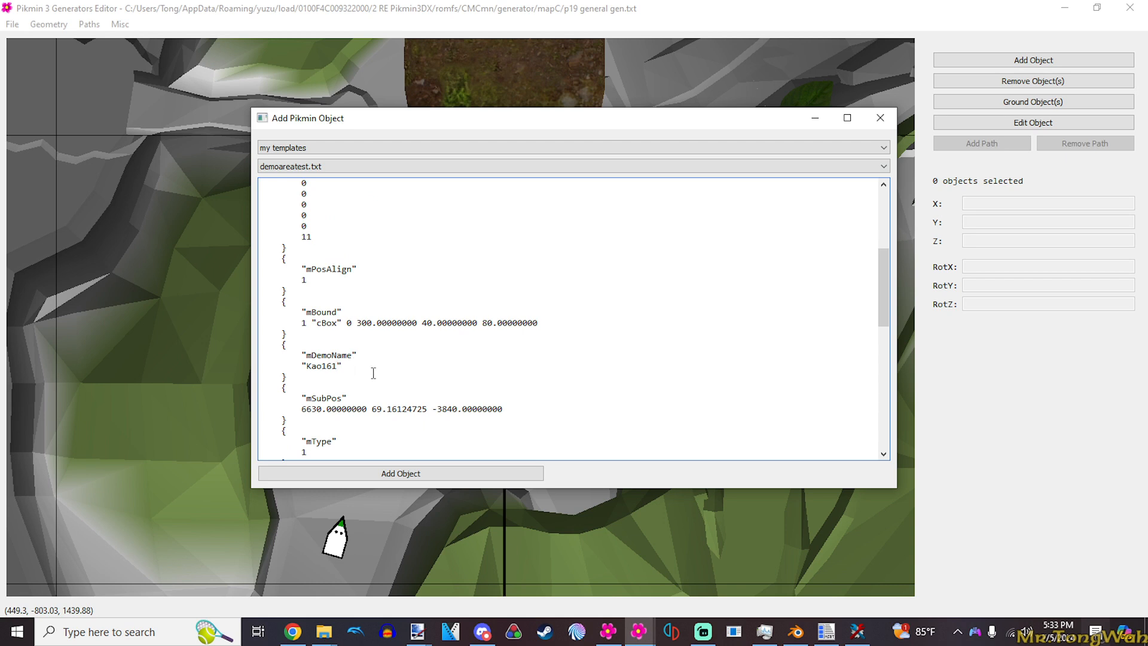
- Switch to MSBT Editor Reloaded, look up the Kao185_00_A message among the Kao.msbt strings, and minimise the editor
{"action": "left_click", "coordinate": [817, 636]}
{"action": "left_click_drag", "start_coordinate": [454, 464], "coordinate": [454, 404]}
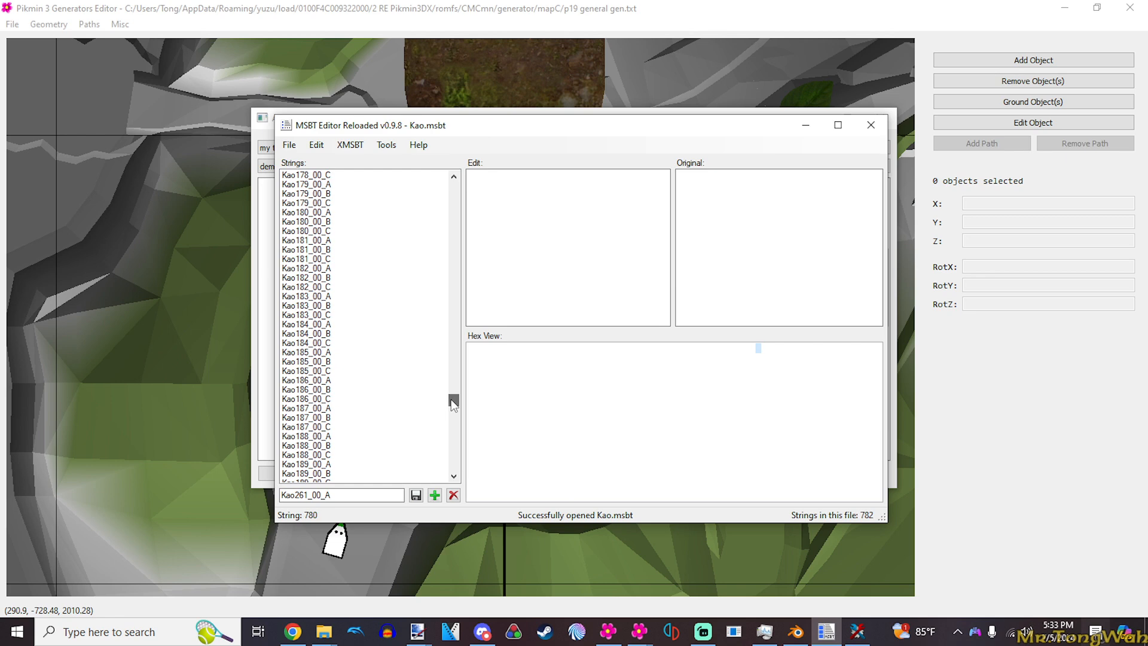
{"action": "left_click", "coordinate": [331, 353]}
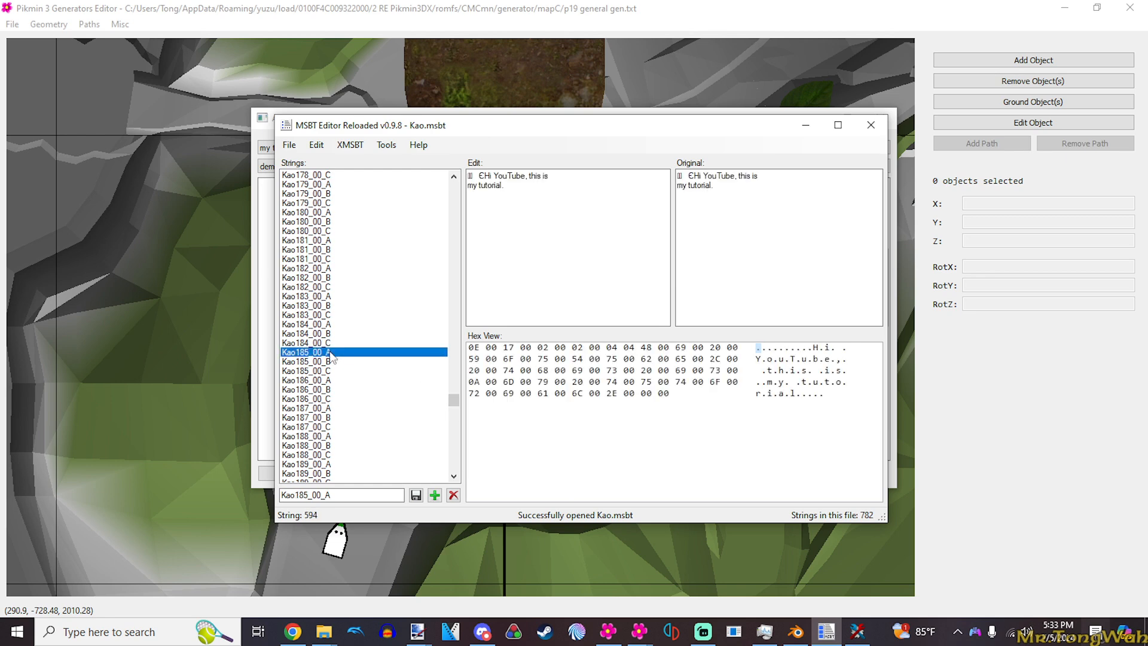
{"action": "left_click", "coordinate": [806, 127]}
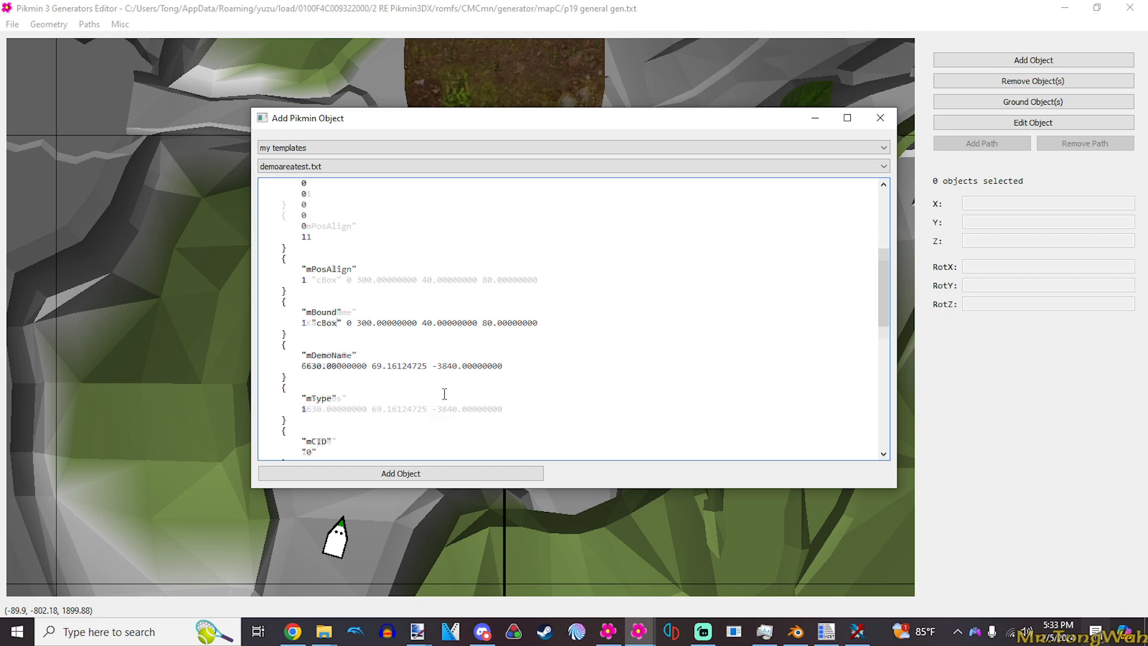
- Set the demoareatest.txt template's mDemoName to "Kao185" and add the DemoArea object to the grey path below the bridge
{"action": "scroll", "coordinate": [443, 390], "scroll_direction": "down", "scroll_amount": 4}
{"action": "scroll", "coordinate": [434, 419], "scroll_direction": "up", "scroll_amount": 3}
{"action": "left_click", "coordinate": [423, 481]}
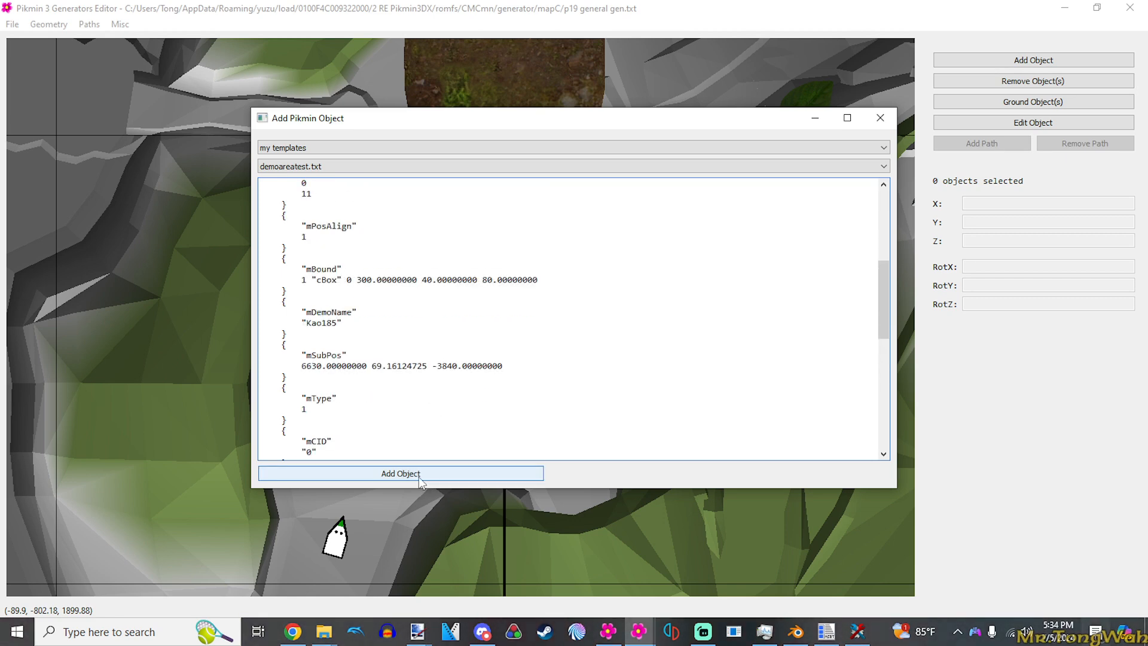
{"action": "left_click", "coordinate": [493, 341]}
{"action": "left_click", "coordinate": [498, 339]}
{"action": "left_click_drag", "start_coordinate": [497, 339], "coordinate": [505, 302]}
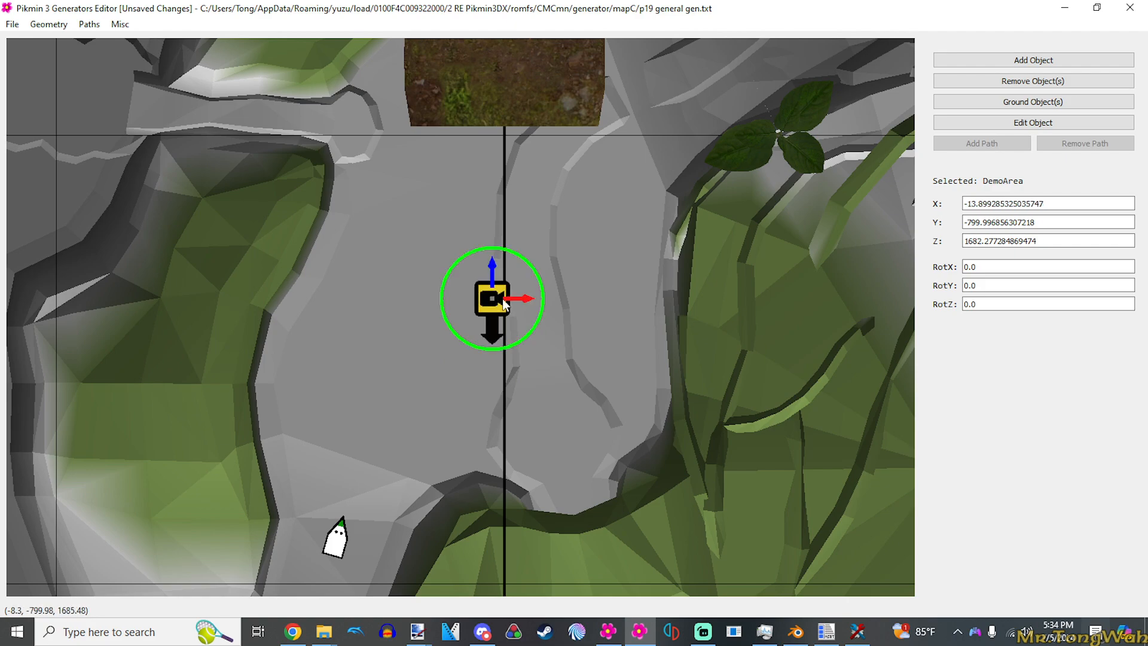
- Move the new DemoArea object far south on the map, to about X 151, Z 6527 beside the brown clearing
{"action": "scroll", "coordinate": [504, 303], "scroll_direction": "down", "scroll_amount": 5}
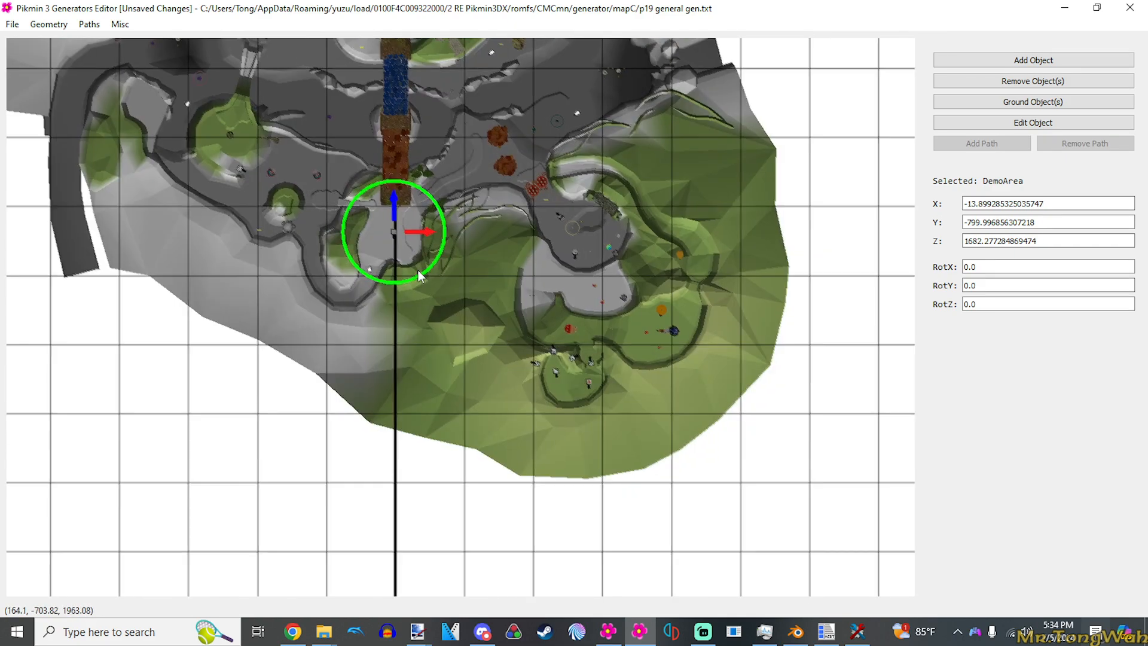
{"action": "scroll", "coordinate": [421, 276], "scroll_direction": "down", "scroll_amount": 2}
{"action": "left_click_drag", "start_coordinate": [410, 254], "coordinate": [418, 291]}
{"action": "scroll", "coordinate": [420, 293], "scroll_direction": "down", "scroll_amount": 2}
{"action": "left_click_drag", "start_coordinate": [486, 387], "coordinate": [422, 200]}
{"action": "left_click_drag", "start_coordinate": [362, 104], "coordinate": [369, 470]}
{"action": "scroll", "coordinate": [365, 497], "scroll_direction": "up", "scroll_amount": 2}
{"action": "scroll", "coordinate": [428, 260], "scroll_direction": "up", "scroll_amount": 6}
{"action": "left_click_drag", "start_coordinate": [364, 528], "coordinate": [493, 285]}
{"action": "scroll", "coordinate": [494, 257], "scroll_direction": "up", "scroll_amount": 2}
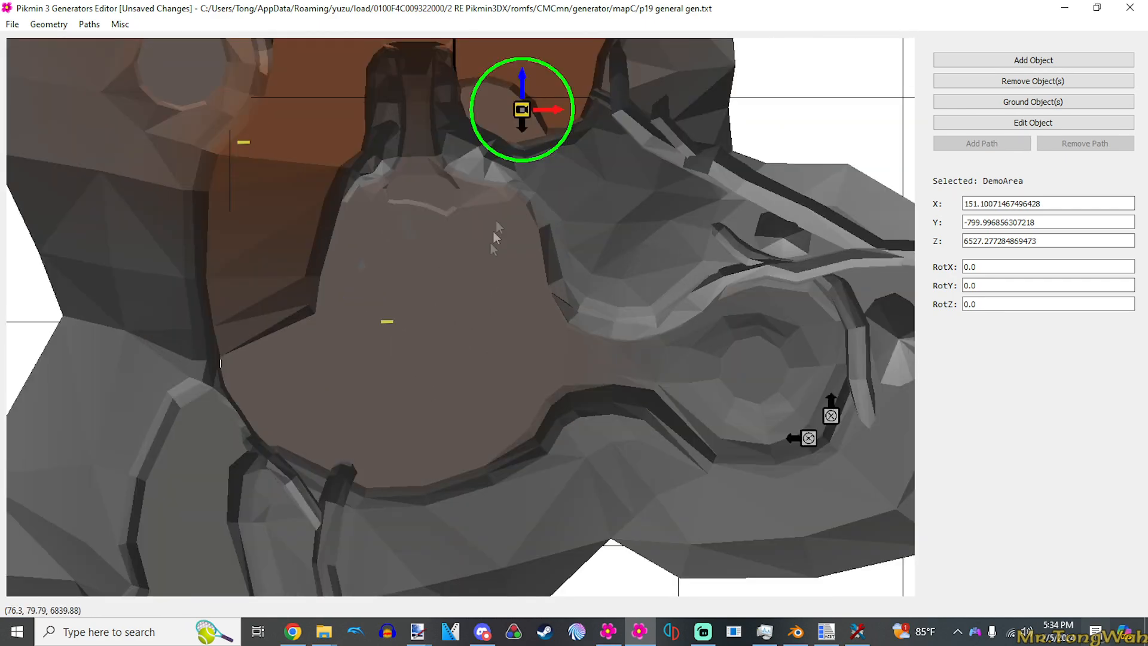
- Place the DemoArea object diagonally at the brown clearing's west edge, ground it, and save the generator file
{"action": "left_click_drag", "start_coordinate": [522, 114], "coordinate": [297, 323]}
{"action": "left_click", "coordinate": [954, 102]}
{"action": "left_click", "coordinate": [310, 266]}
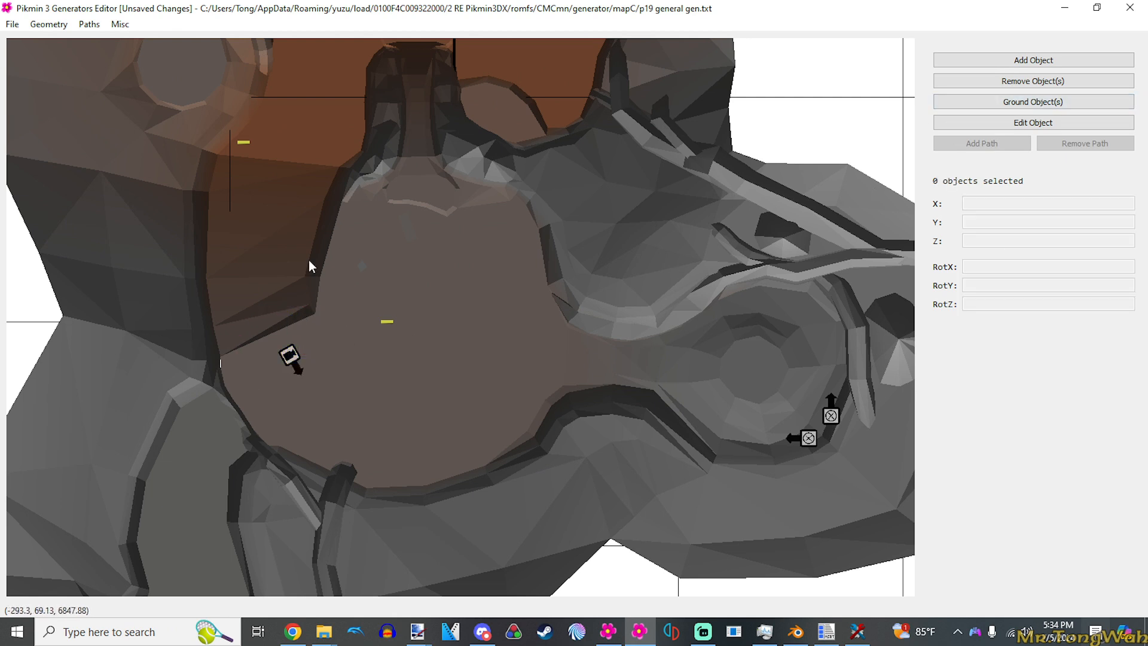
{"action": "key", "text": "ctrl+s"}
- Switch to File Explorer and open the single.szs archive from the mod's romfs/CMCmn/generator/mapC folder in Toolbox
{"action": "mouse_move", "coordinate": [324, 631]}
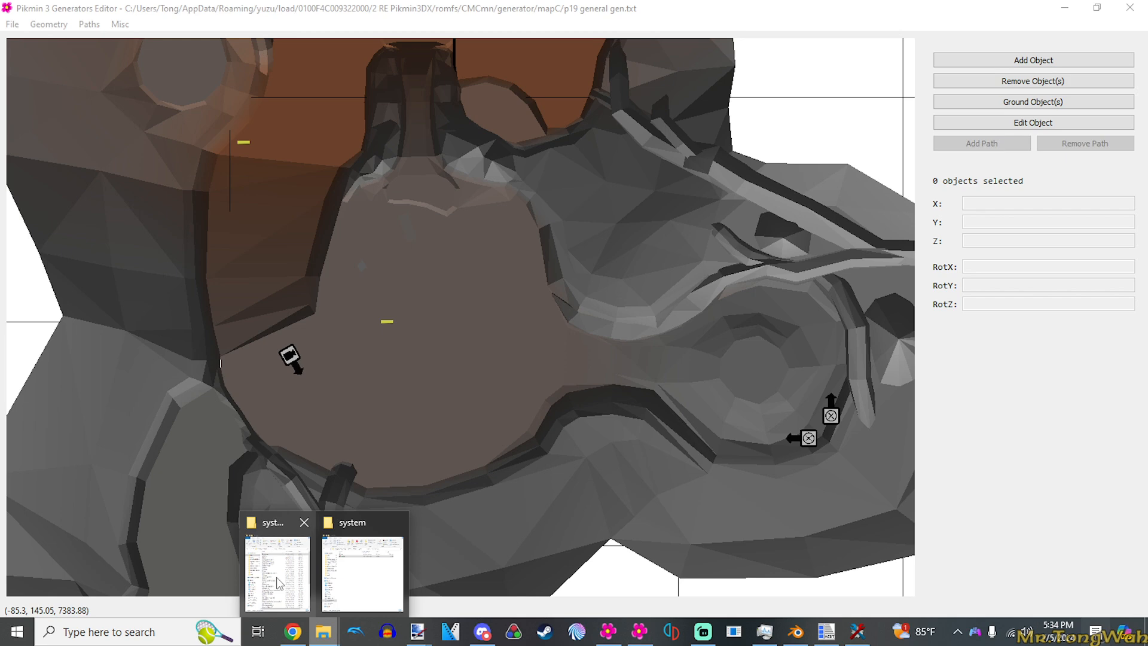
{"action": "left_click", "coordinate": [366, 575]}
{"action": "left_click", "coordinate": [114, 117]}
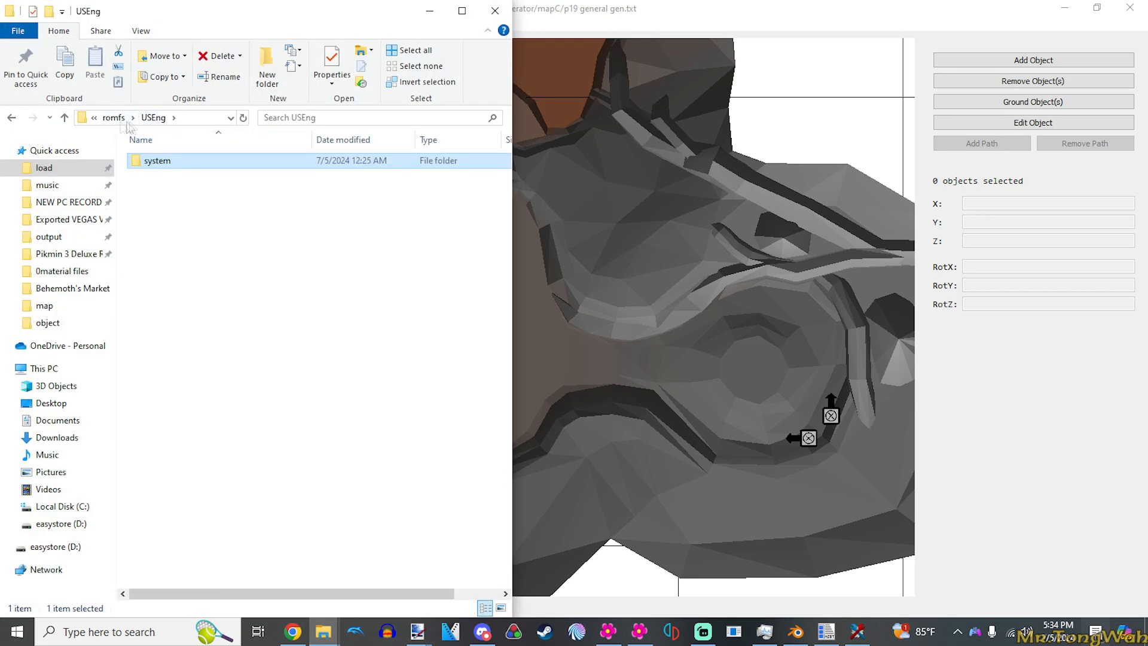
{"action": "left_click", "coordinate": [111, 117]}
{"action": "double_click", "coordinate": [159, 161]}
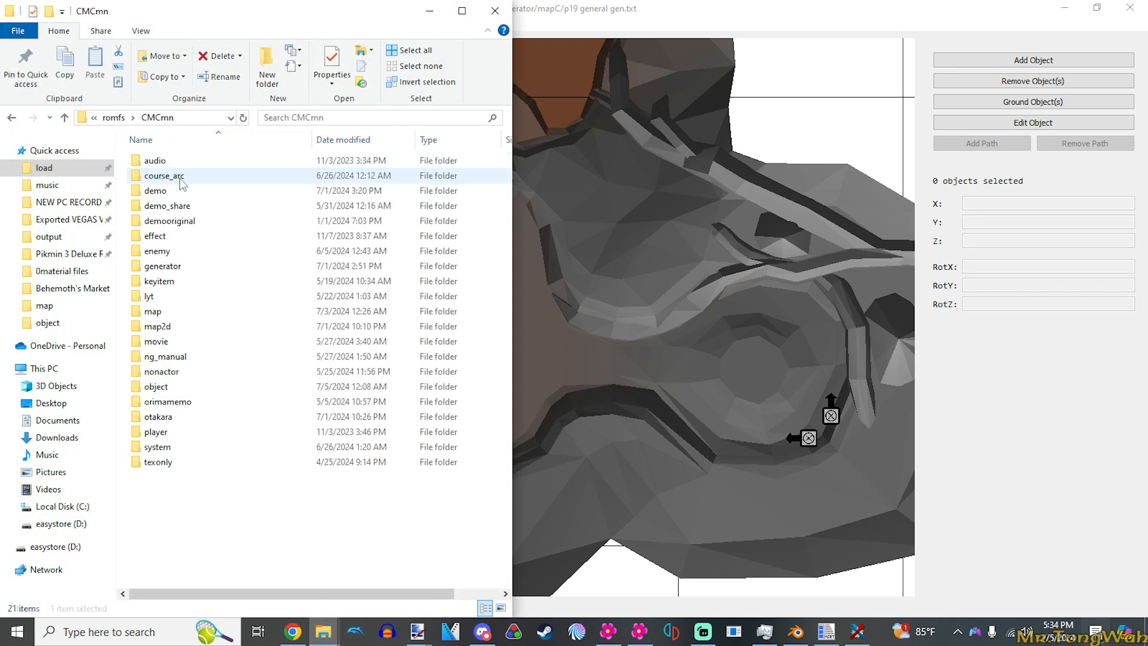
{"action": "double_click", "coordinate": [174, 268]}
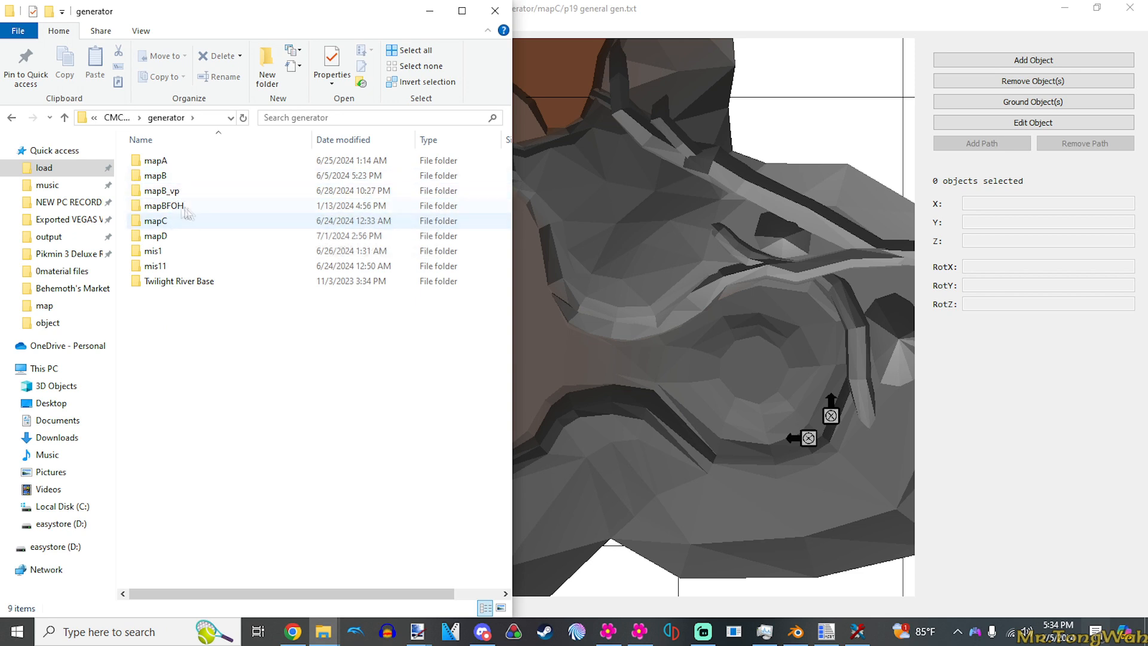
{"action": "double_click", "coordinate": [158, 221]}
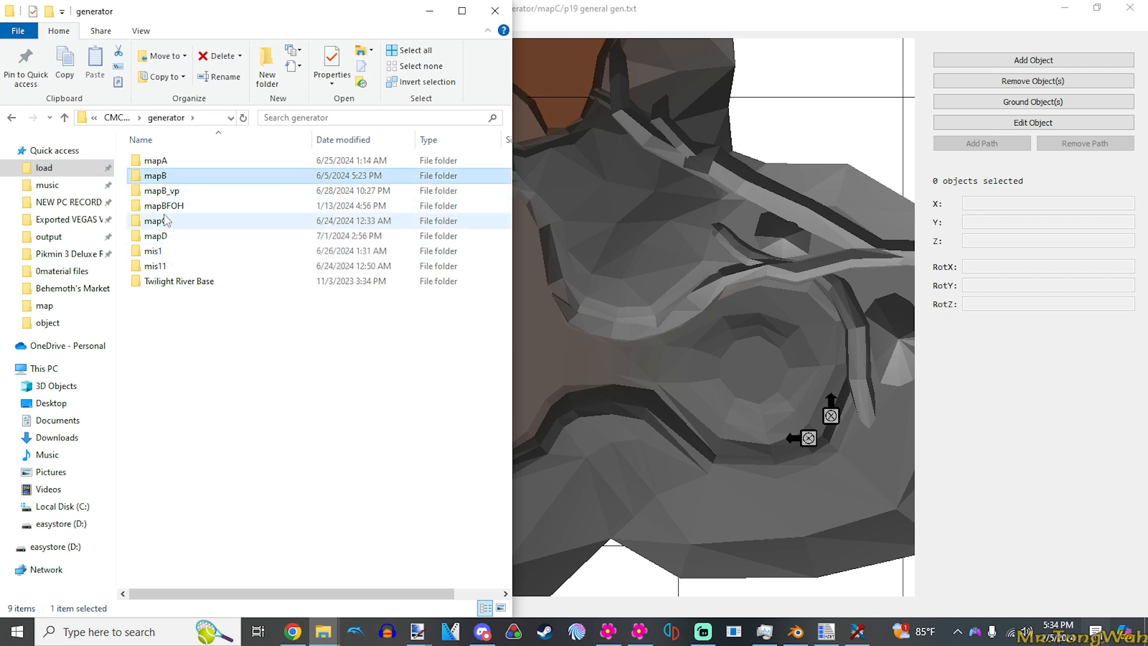
{"action": "double_click", "coordinate": [168, 176]}
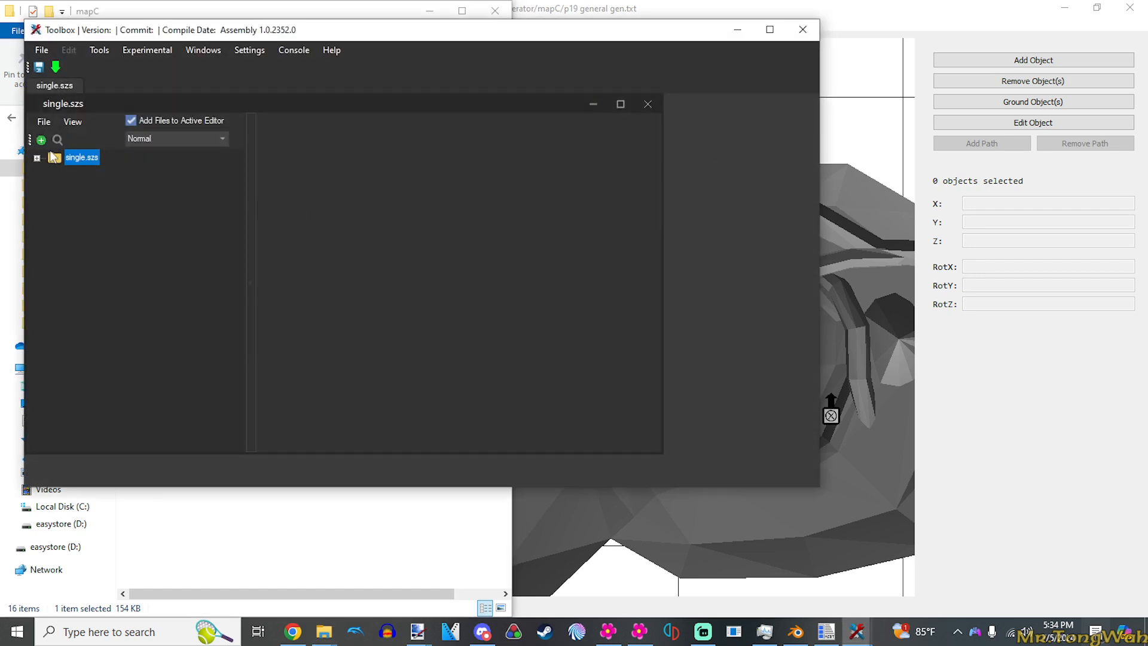
- Replace p19.txt in the single.szs archive with the p19 general gen file from romfs/CMCmn/generator/mapC
{"action": "double_click", "coordinate": [53, 157]}
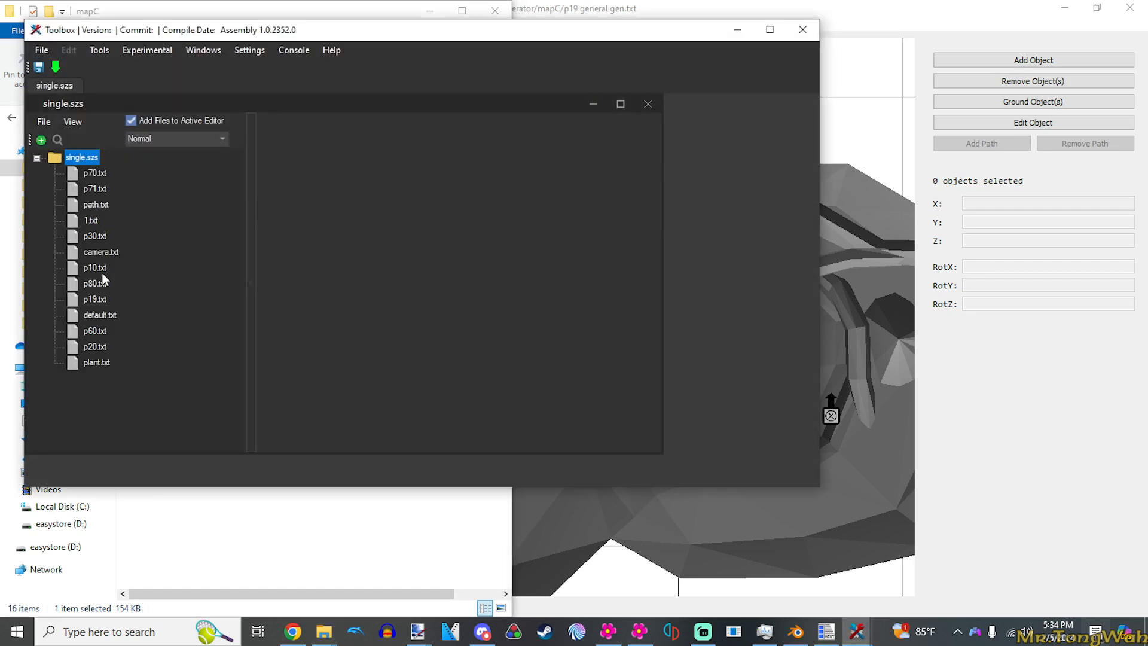
{"action": "right_click", "coordinate": [97, 302]}
{"action": "left_click", "coordinate": [266, 353]}
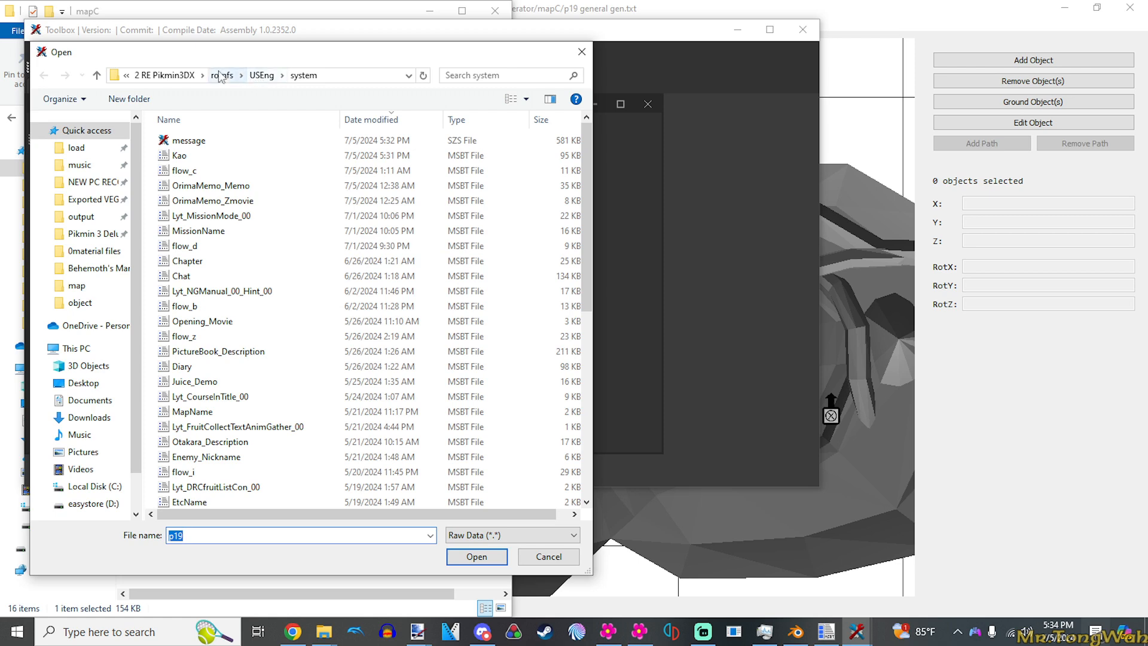
{"action": "left_click", "coordinate": [241, 75]}
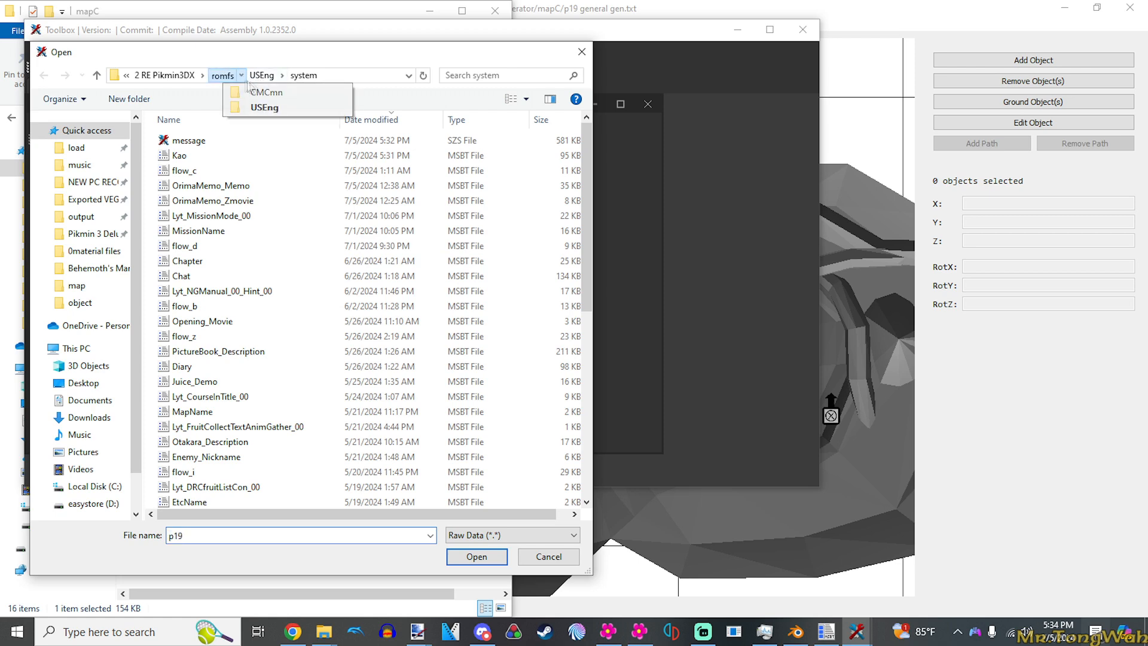
{"action": "left_click", "coordinate": [262, 112]}
{"action": "left_click", "coordinate": [262, 78]}
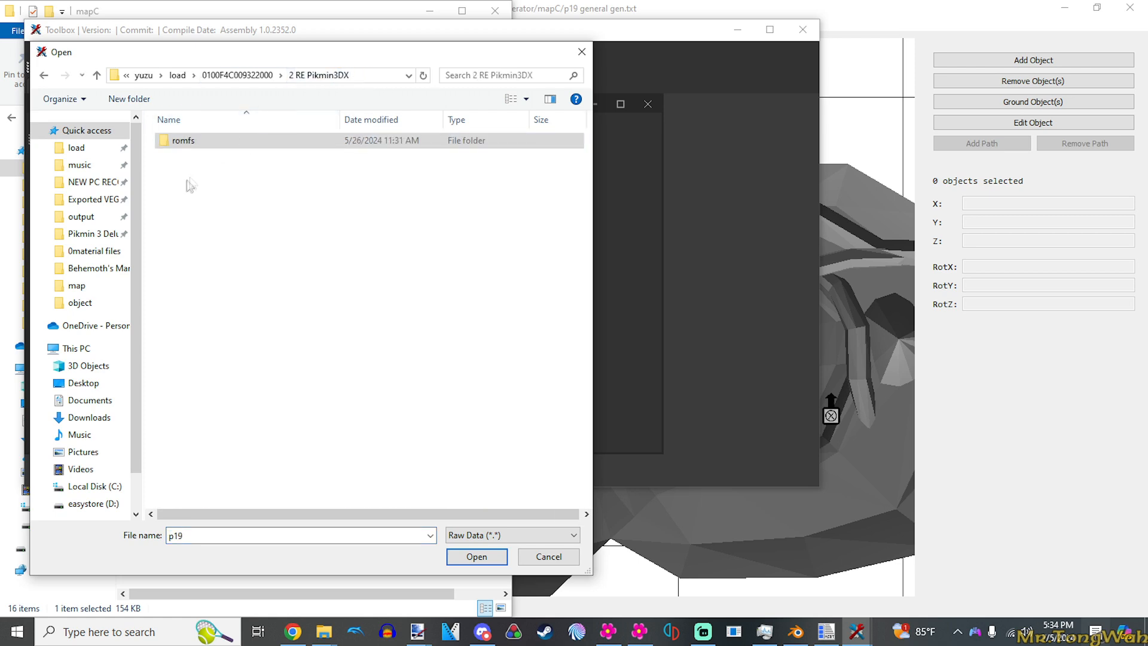
{"action": "double_click", "coordinate": [187, 143]}
{"action": "double_click", "coordinate": [198, 143]}
{"action": "double_click", "coordinate": [198, 144]}
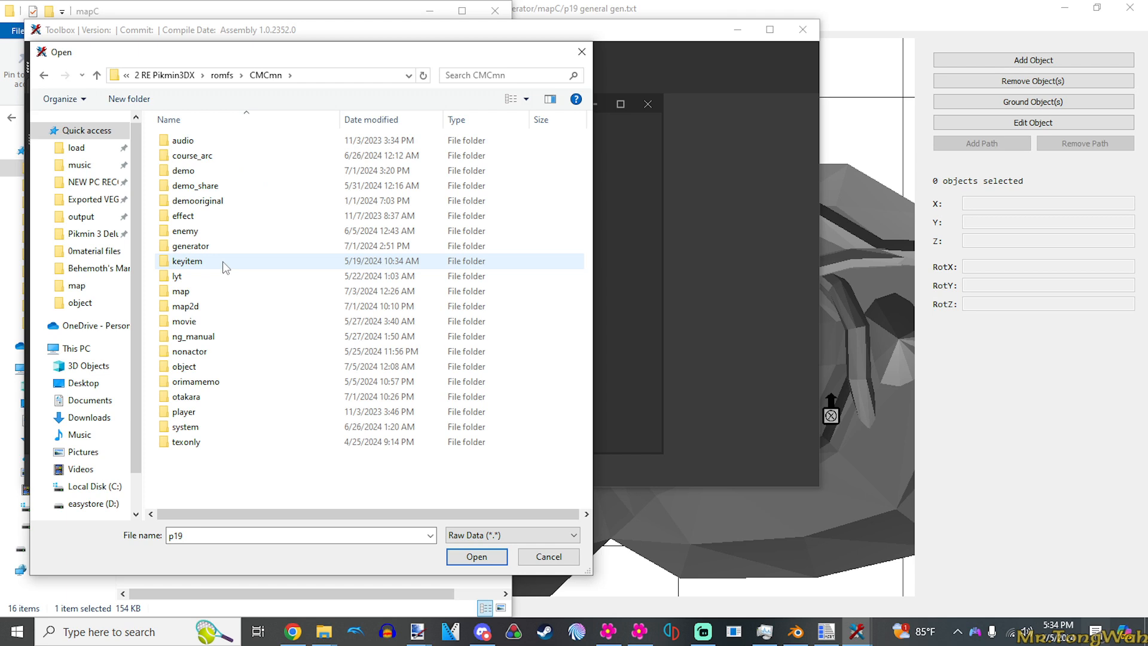
{"action": "double_click", "coordinate": [210, 249]}
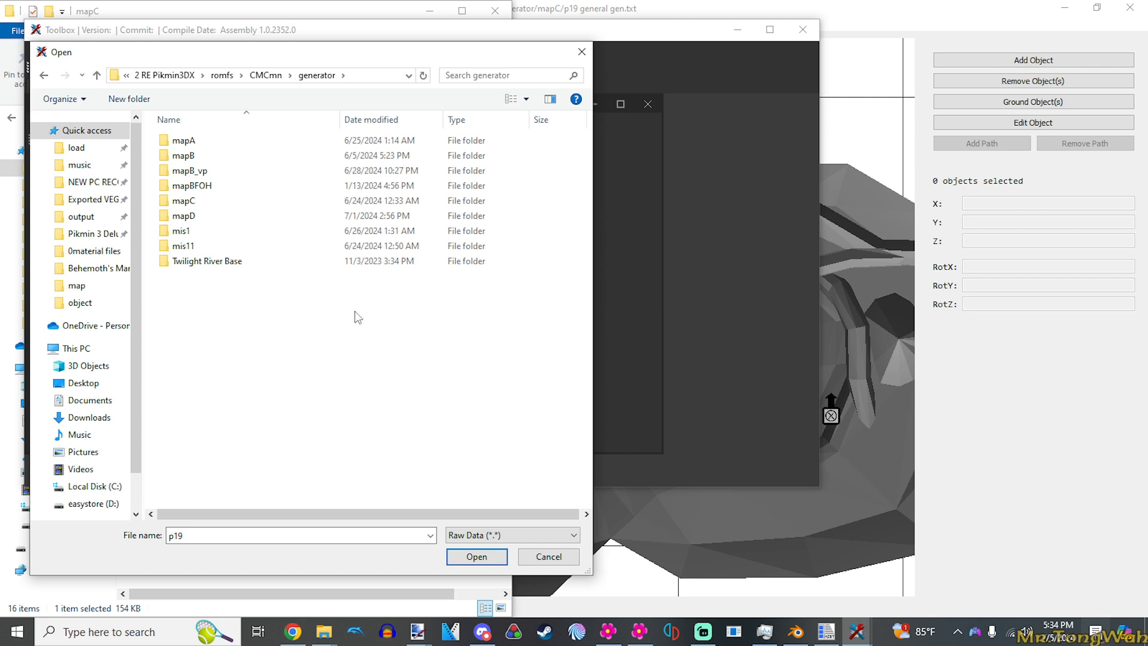
{"action": "double_click", "coordinate": [191, 200]}
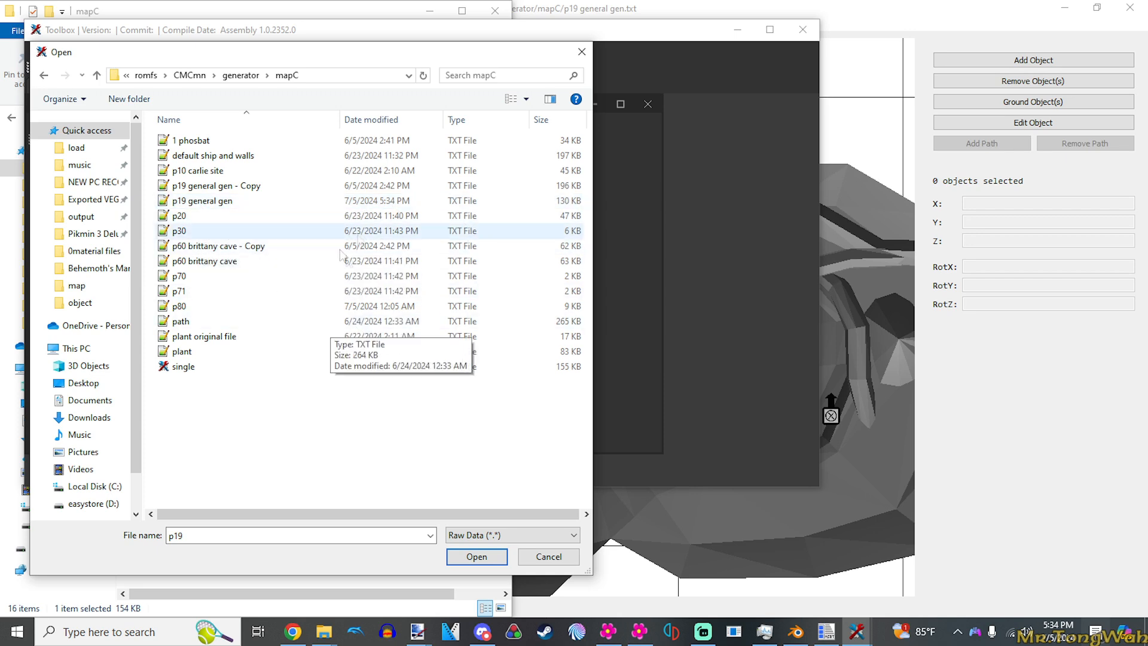
{"action": "double_click", "coordinate": [207, 201]}
- Save the updated single.szs archive and minimise Toolbox
{"action": "key", "text": "ctrl+s"}
{"action": "left_click", "coordinate": [546, 362]}
{"action": "left_click", "coordinate": [689, 373]}
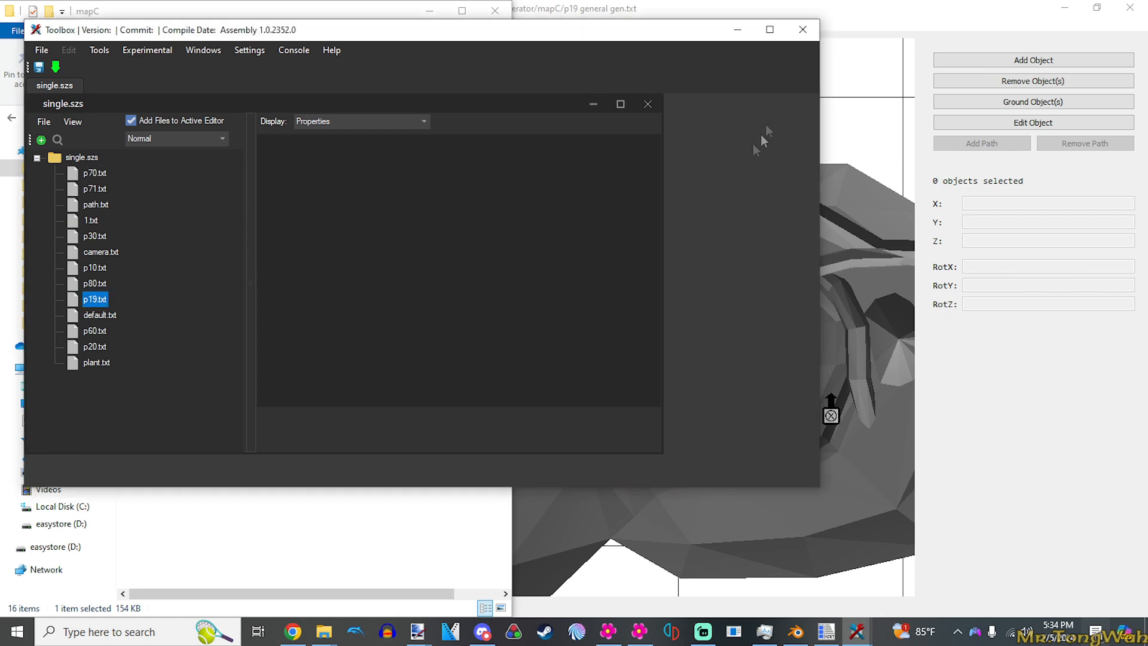
{"action": "left_click", "coordinate": [737, 29]}
{"action": "left_click", "coordinate": [607, 258]}
{"action": "scroll", "coordinate": [325, 353], "scroll_direction": "up", "scroll_amount": 5}
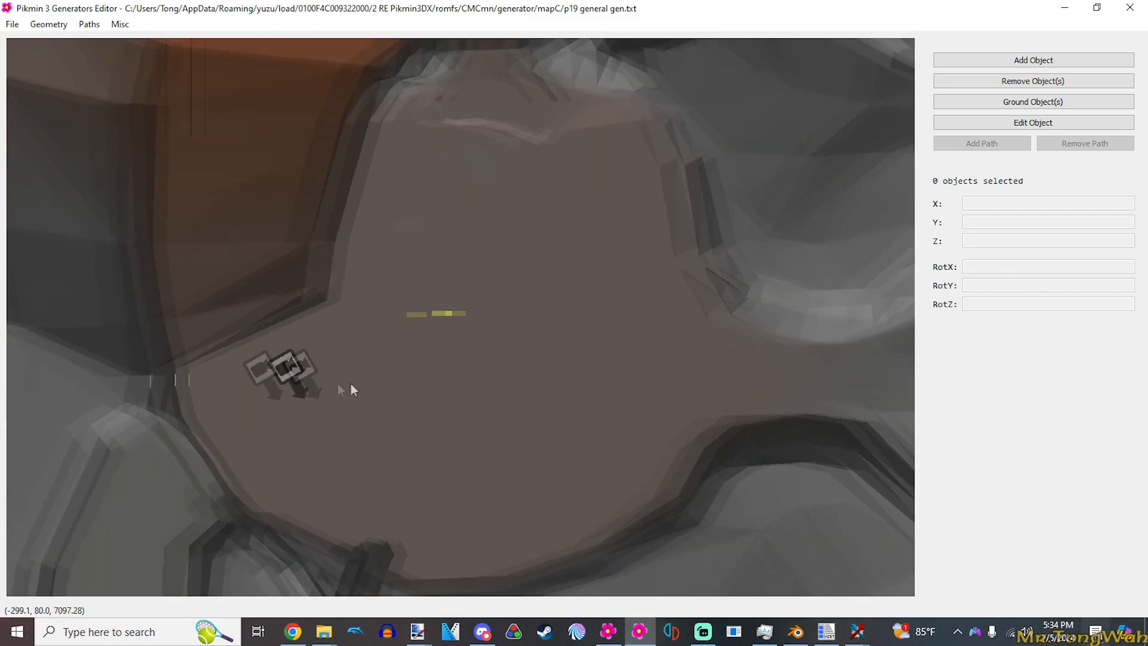
{"action": "left_click_drag", "start_coordinate": [339, 384], "coordinate": [353, 385]}
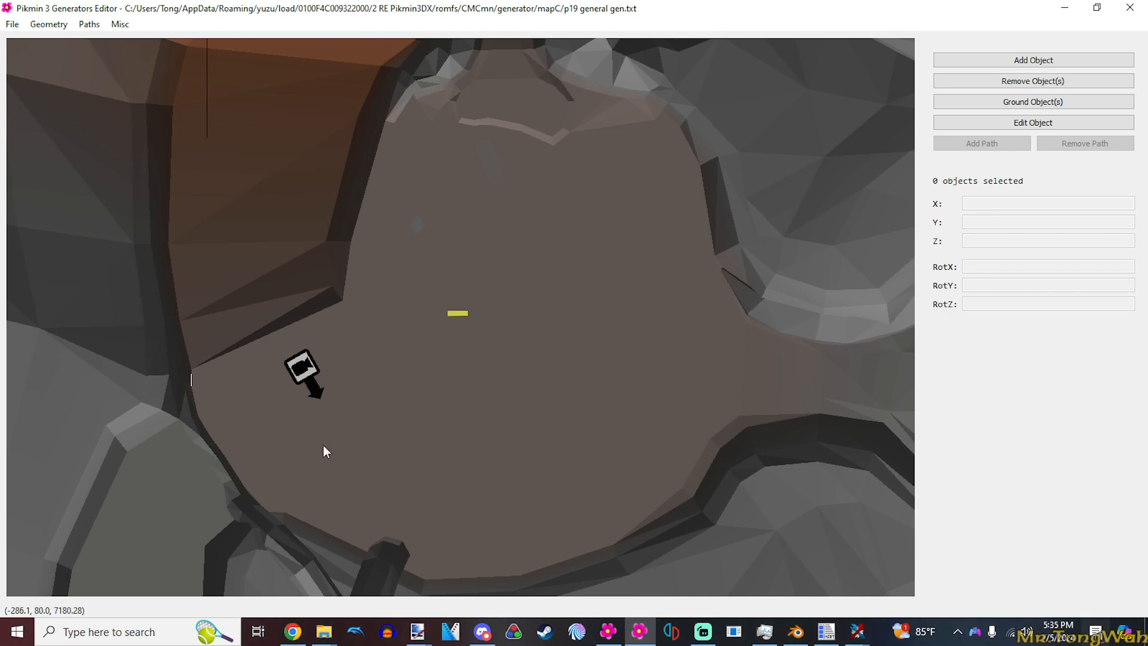
{"action": "scroll", "coordinate": [409, 337], "scroll_direction": "down", "scroll_amount": 1}
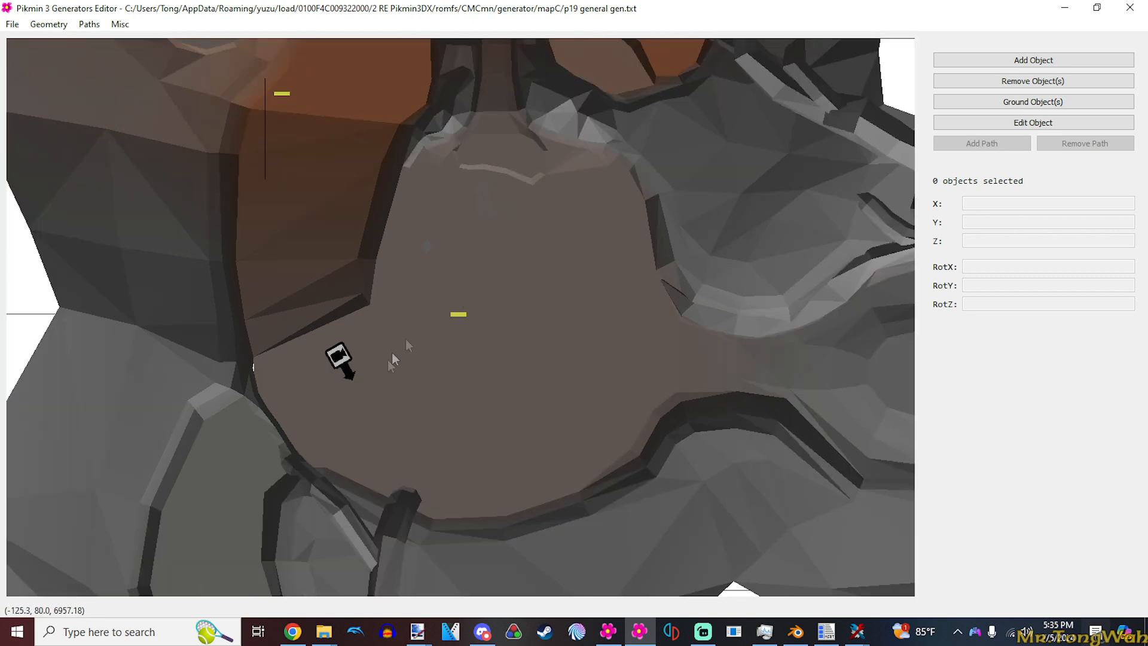
{"action": "left_click_drag", "start_coordinate": [389, 367], "coordinate": [434, 359]}
{"action": "scroll", "coordinate": [434, 359], "scroll_direction": "up", "scroll_amount": 1}
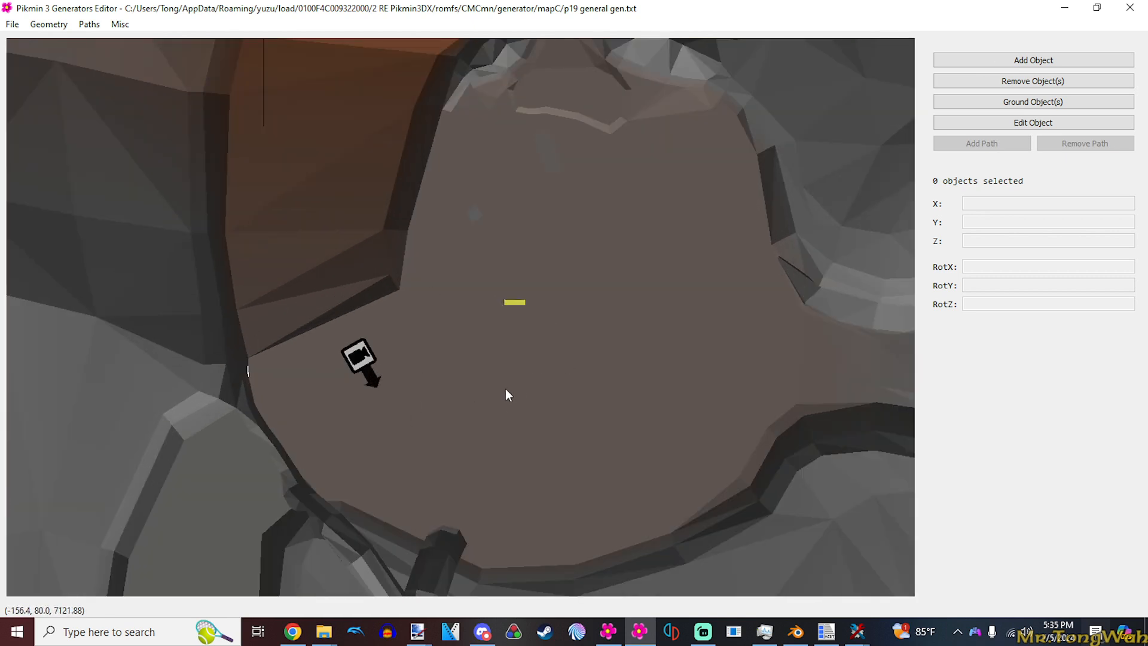
- Switch to the yuzu emulator and look through the add-ons of Pikmin 3 Deluxe in the game list
{"action": "left_click", "coordinate": [662, 637]}
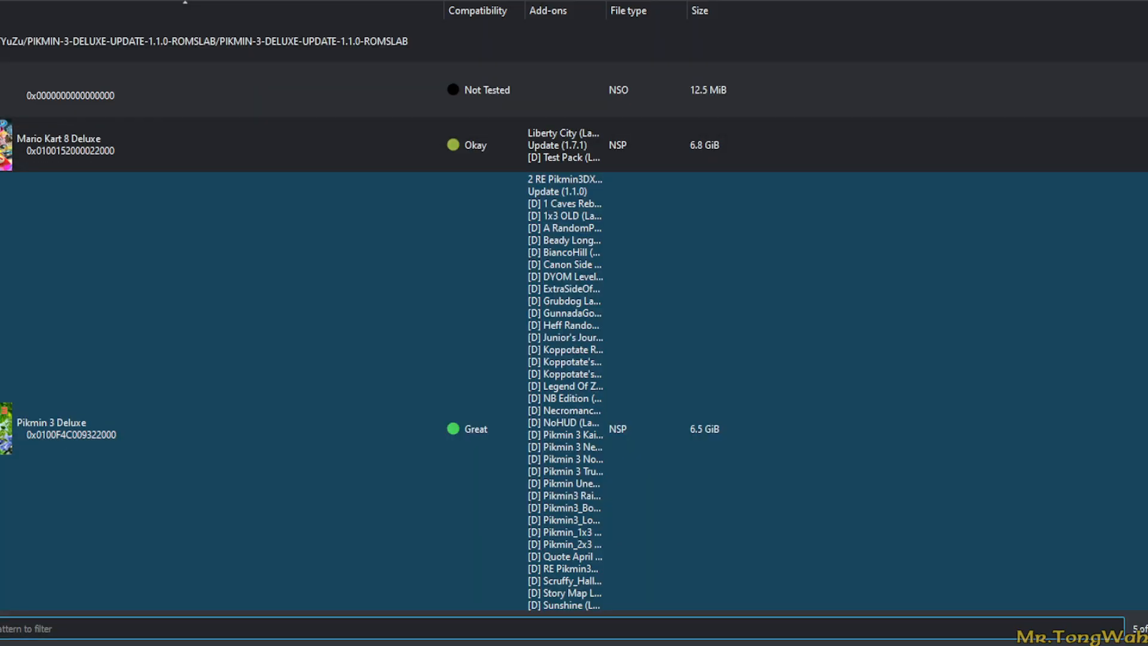
{"action": "scroll", "coordinate": [574, 359], "scroll_direction": "down", "scroll_amount": 2}
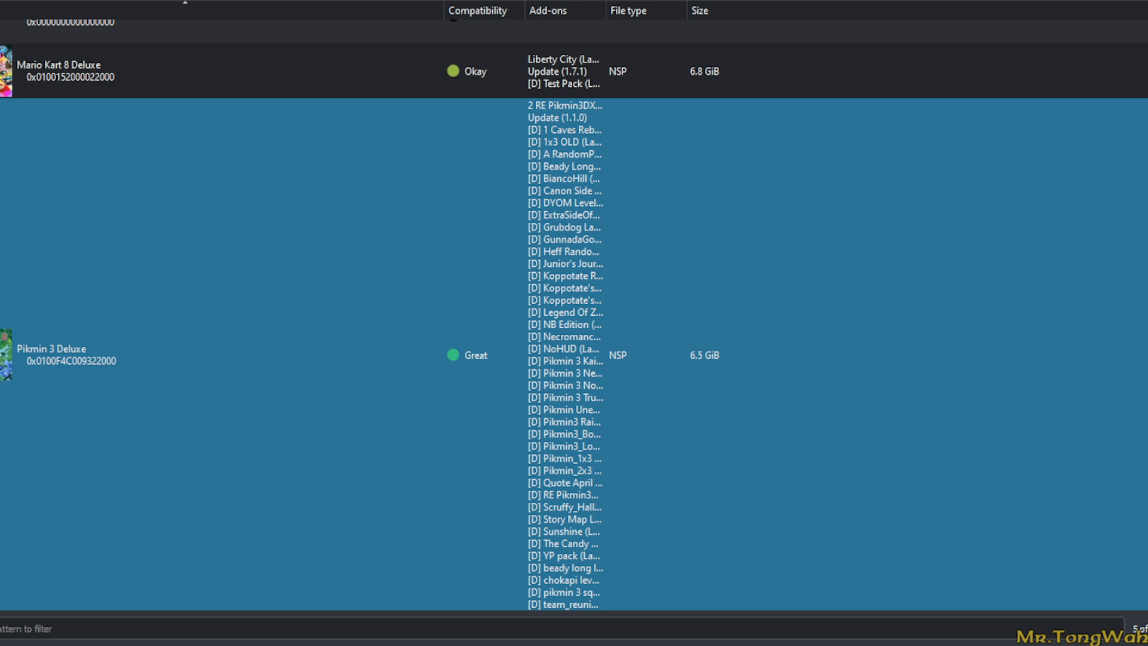
{"action": "scroll", "coordinate": [574, 314], "scroll_direction": "up", "scroll_amount": 2}
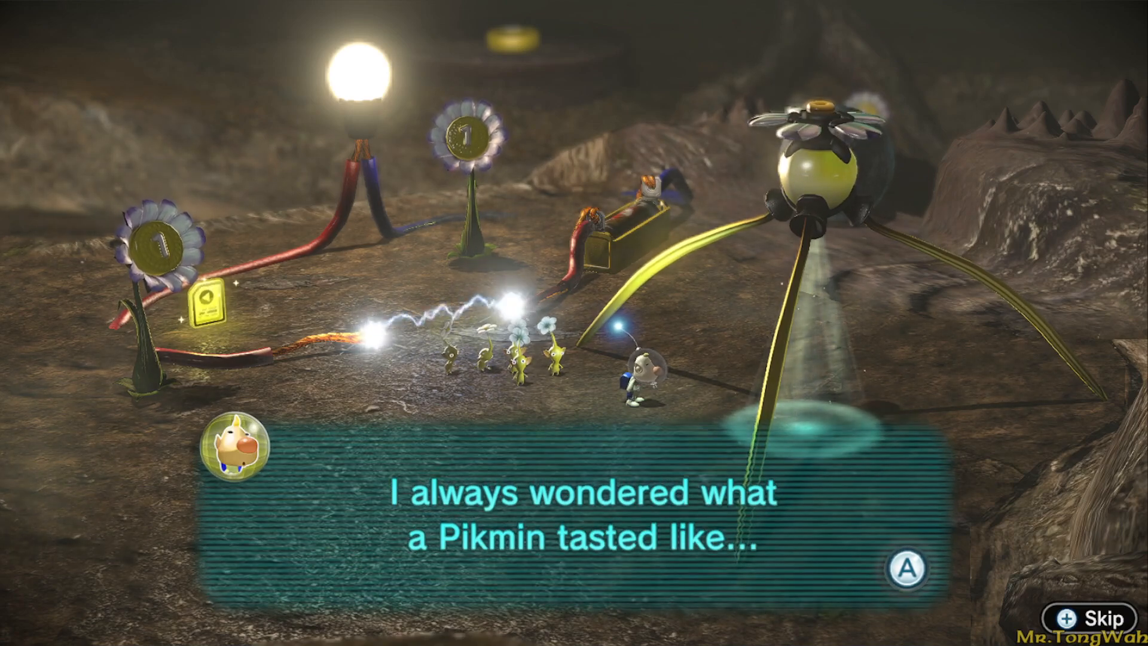
- Advance the in-game dialogue past the "I always wondered what a Pikmin tasted like..." message
{"action": "key", "text": "a"}
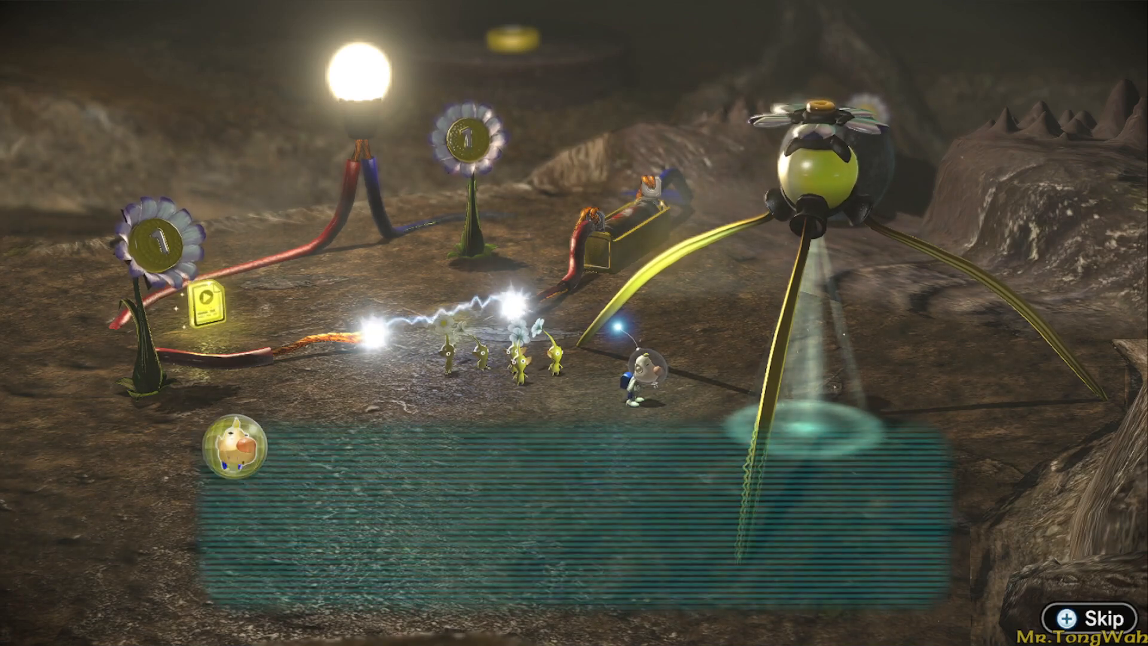